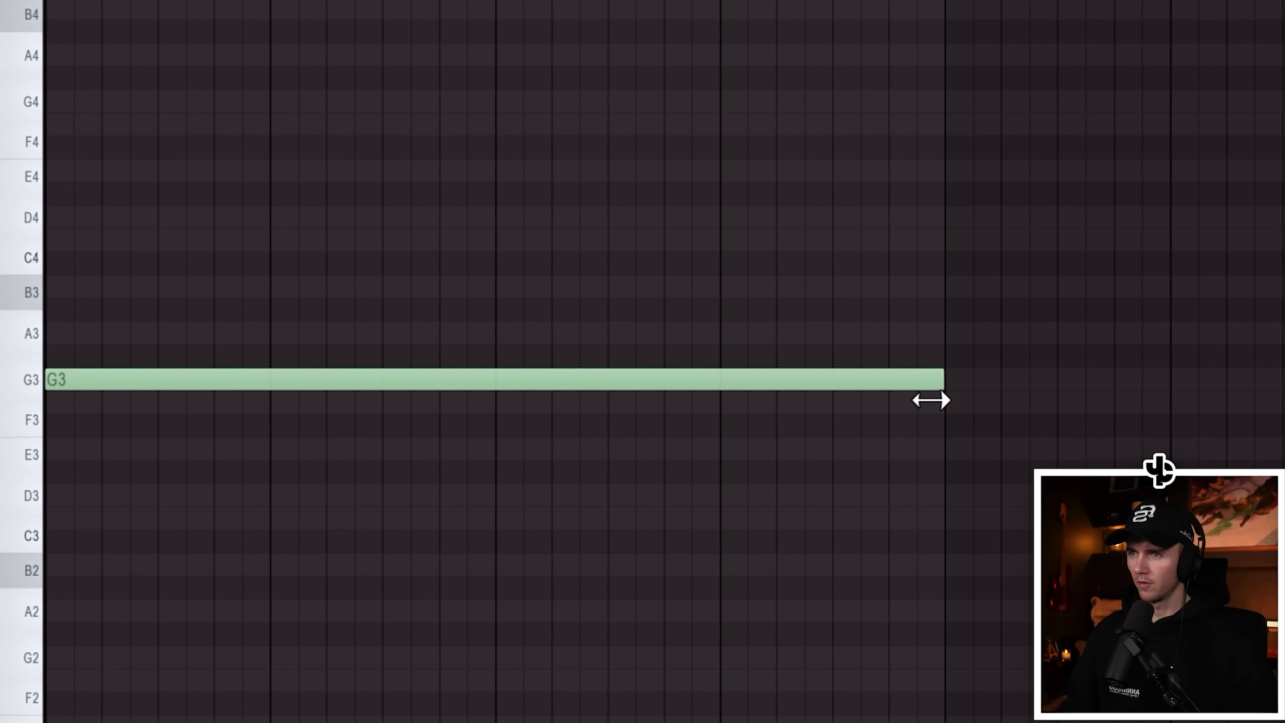
Build a four-bar chord from G3, B3, D4, F#4 and A4 at bar 1 and transpose it up one octave.
mouse_move(202, 315)
left_mouse_down()
mouse_move(73, 308)
mouse_move(30, 286)
left_mouse_up()
left_click_drag(139, 271, 31, 291)
left_click_drag(96, 247, 54, 246)
left_click_drag(91, 156, 32, 158)
scroll(47, 190, "up", 3)
mouse_move(99, 96)
left_mouse_down()
mouse_move(54, 110)
mouse_move(80, 167)
left_mouse_up()
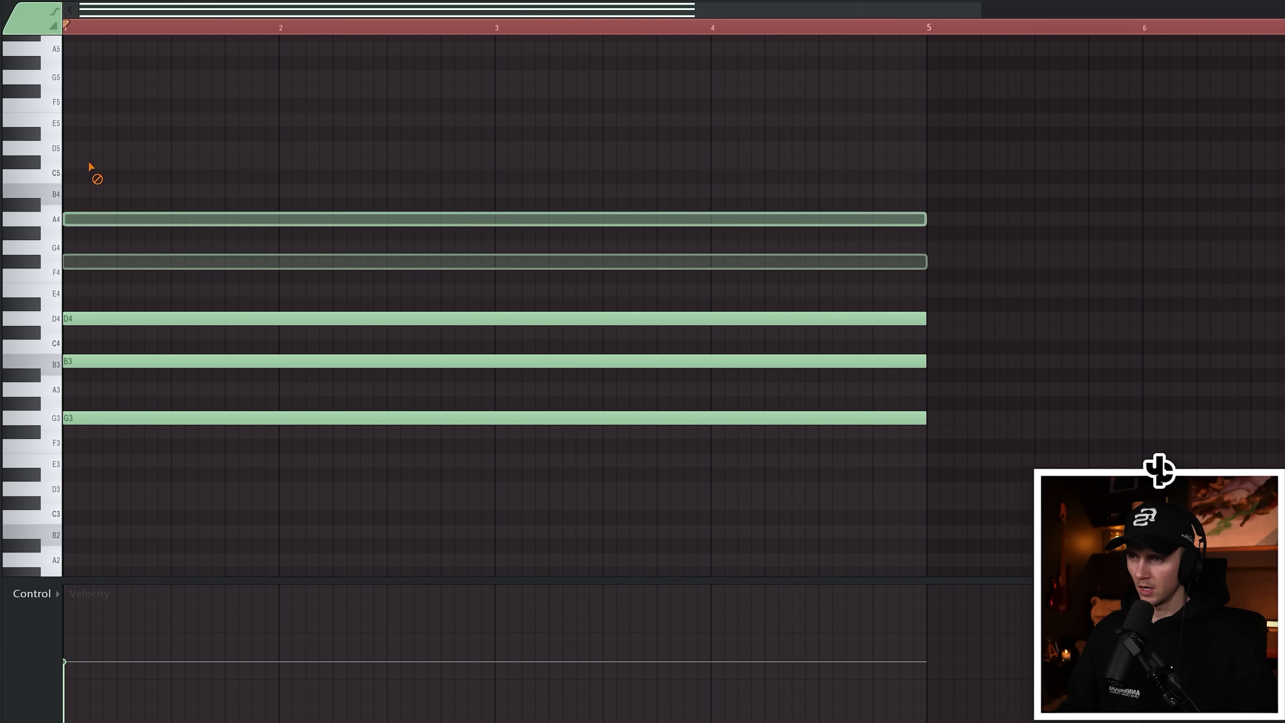
right_click(101, 219)
right_click(106, 258)
left_click_drag(94, 261, 48, 261)
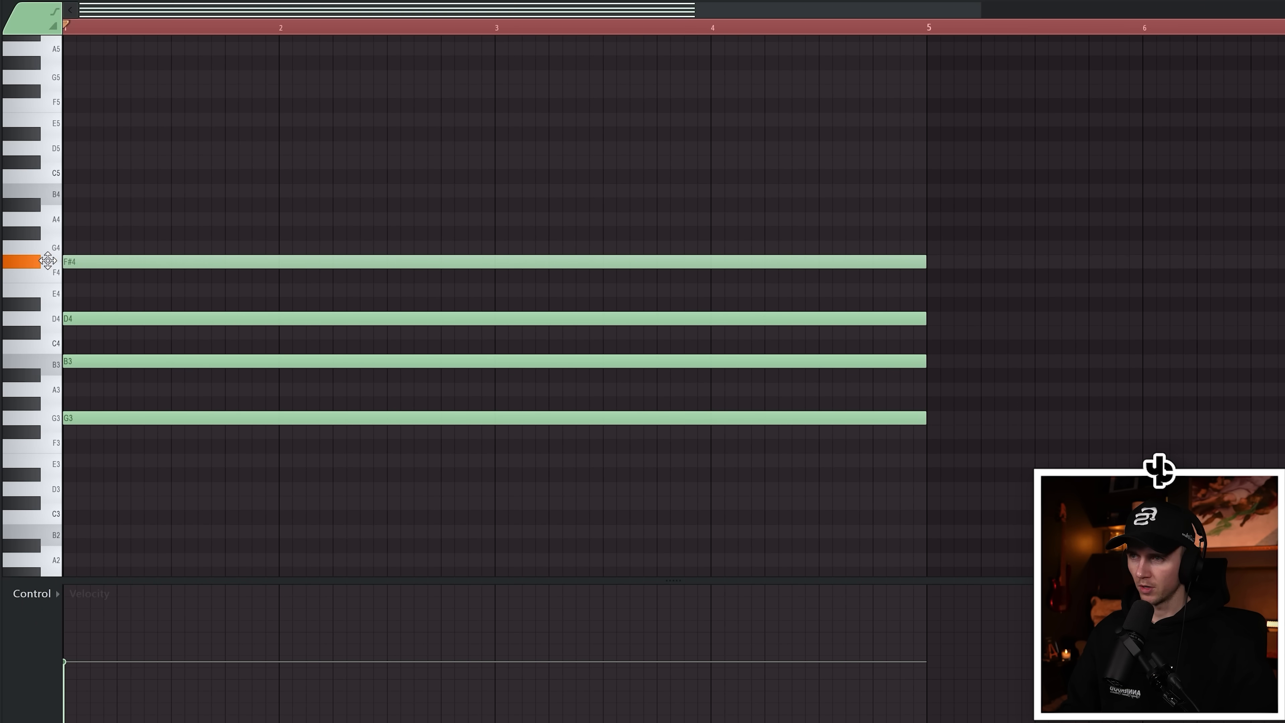
left_click(82, 221)
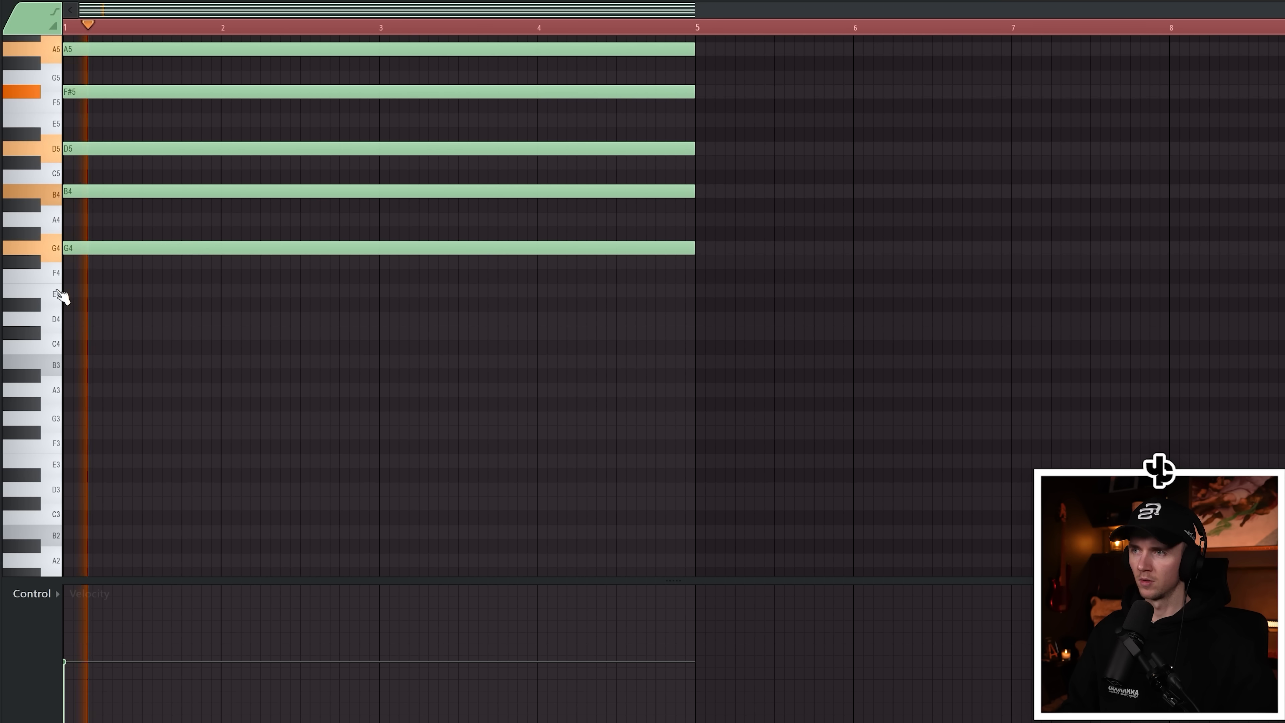
Audition the chord and lower only its root note by one octave to G3.
scroll(57, 296, "up", 3)
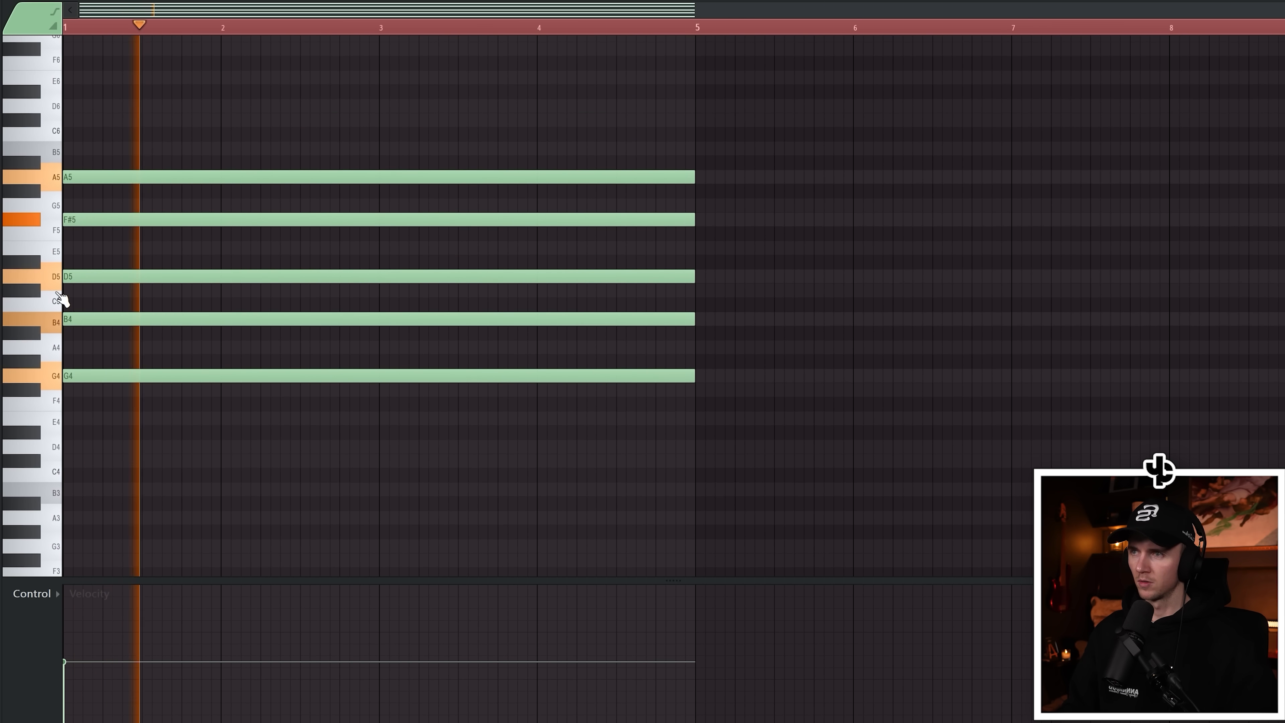
scroll(64, 170, "up", 3)
key("space")
left_click(107, 380, "ctrl")
key("ctrl+Down")
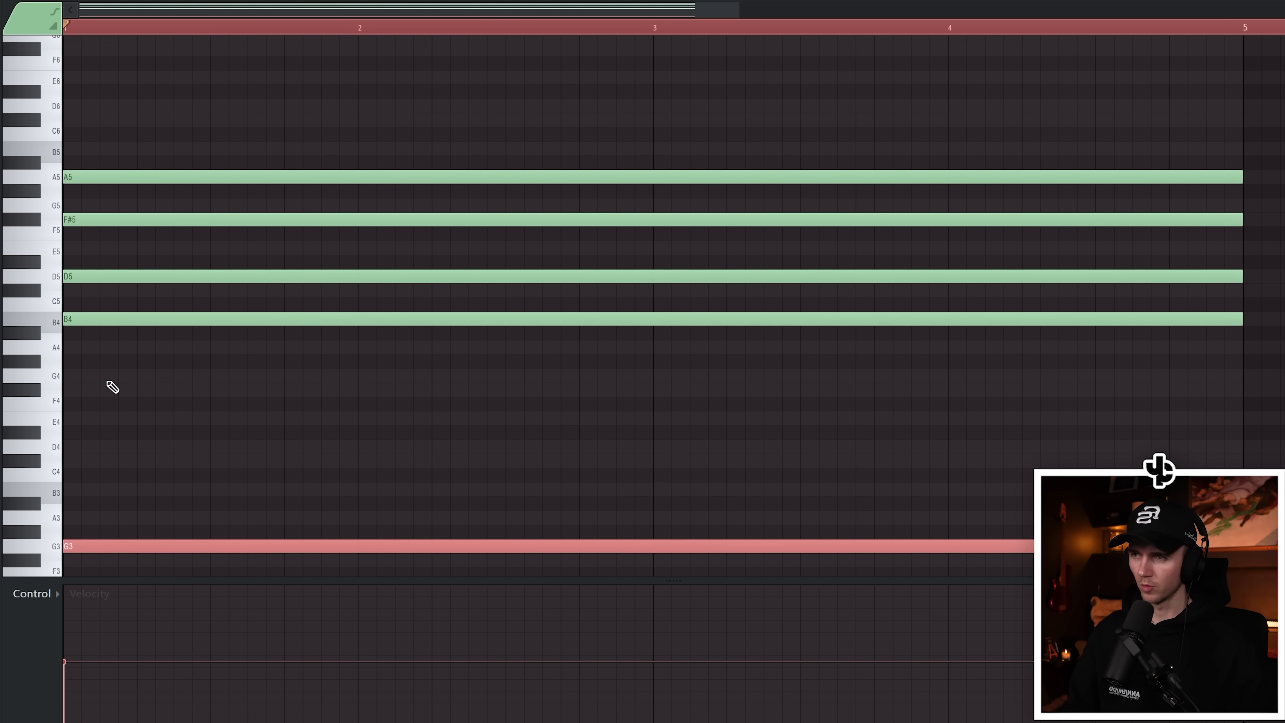
left_click(107, 381, "ctrl")
Stagger the chord's note starts slightly as a light strum and lower its top A5 note to A4.
key("space")
key("space")
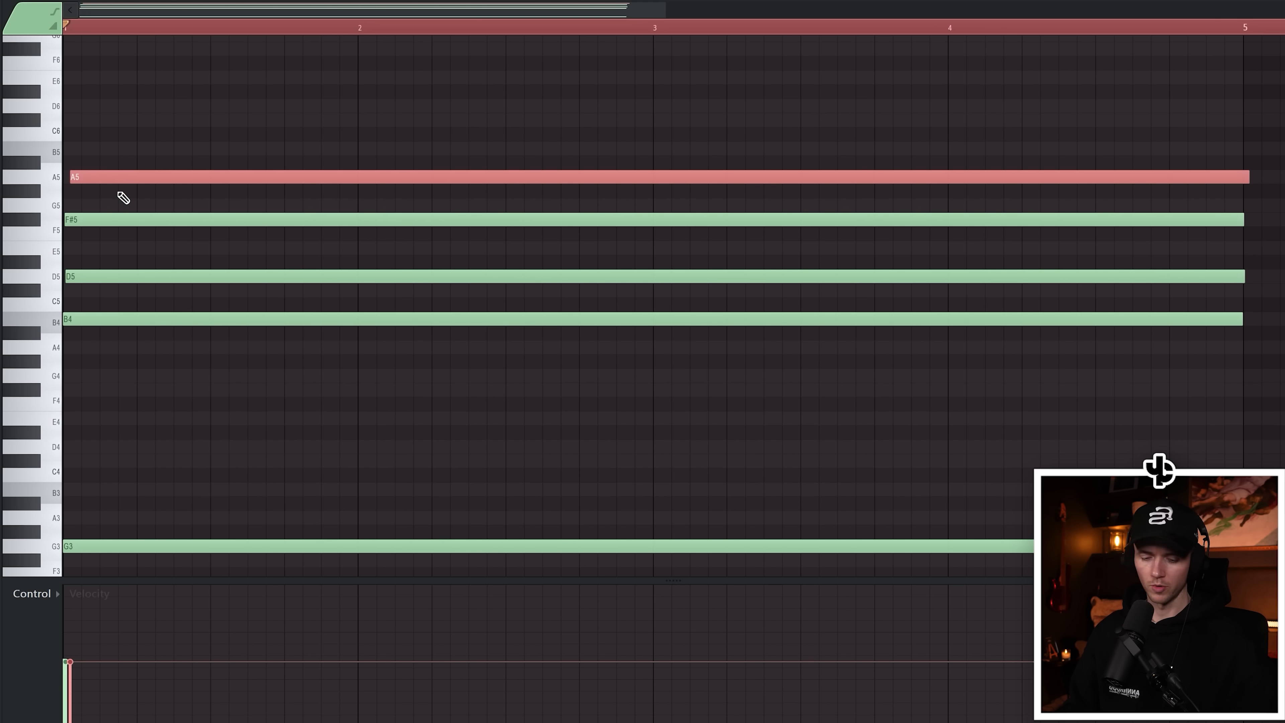
key("ctrl+Down")
left_click(172, 164, "ctrl")
key("space")
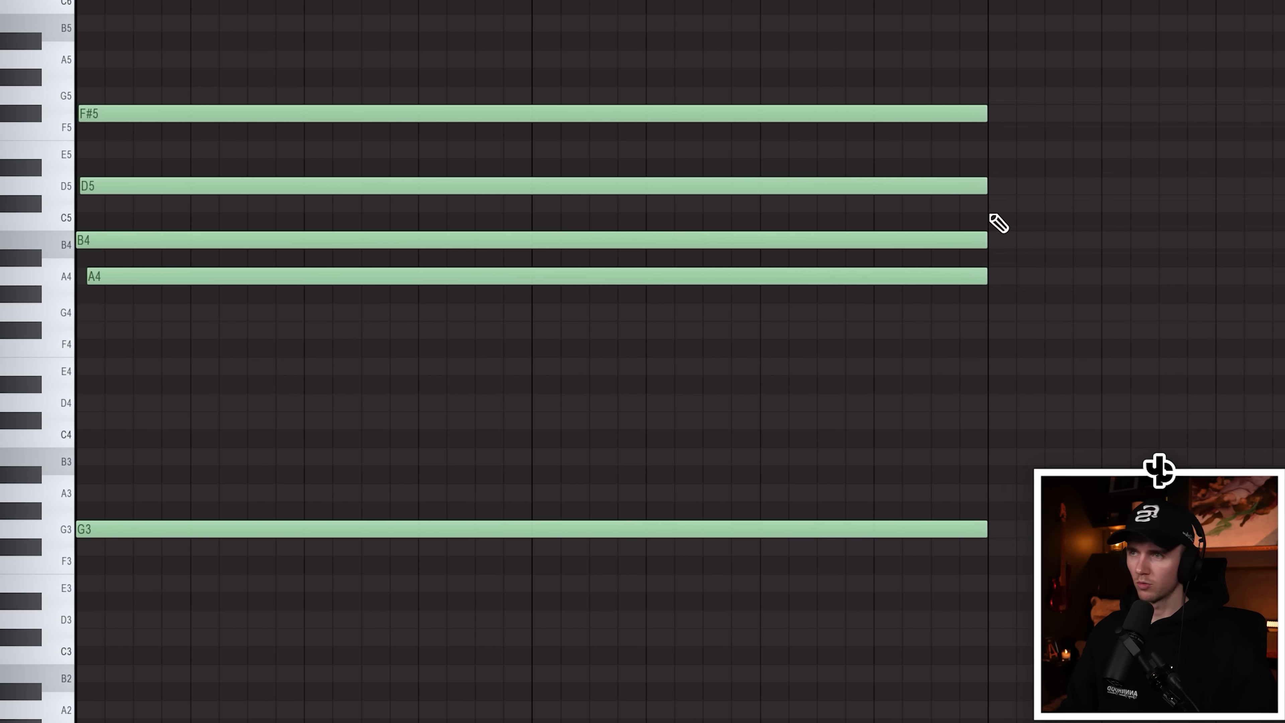
Duplicate the two-bar chord to bar 3, then add an A5 to the first chord in place of its A4.
key("ctrl+a")
left_click_drag(96, 116, 1015, 111)
scroll(731, 375, "down", 3)
left_click(715, 411, "ctrl")
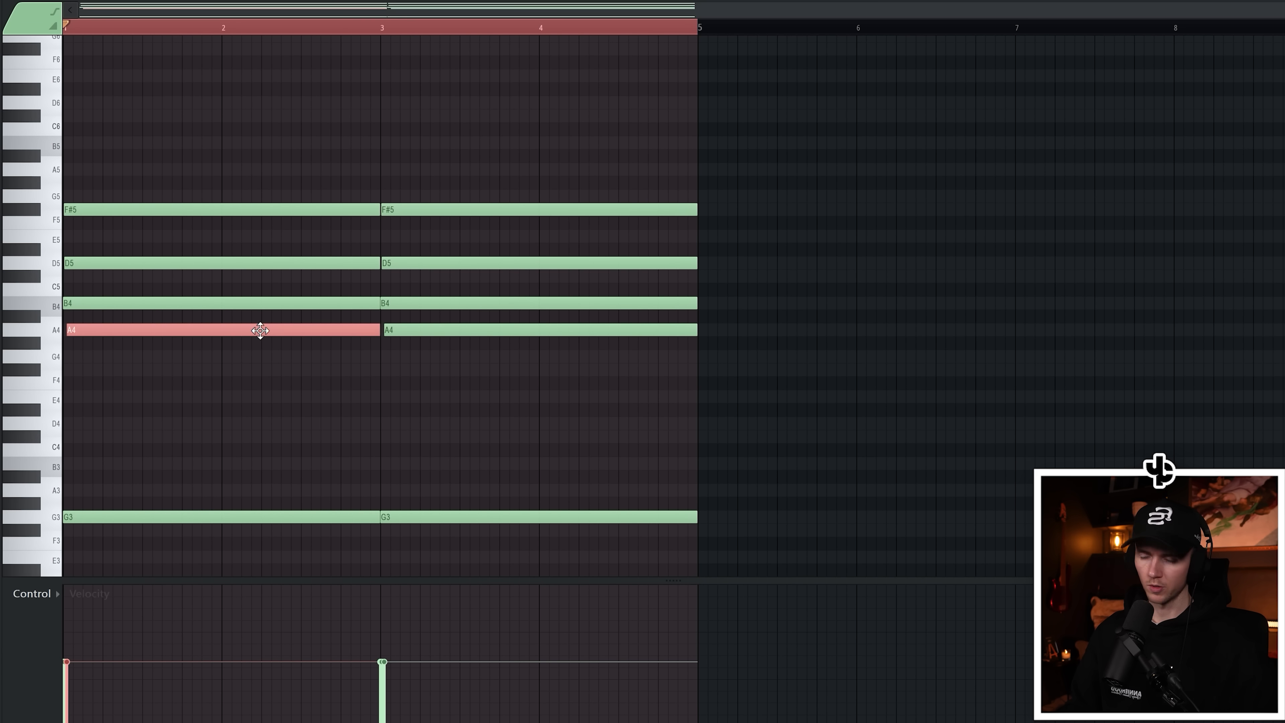
key("ctrl+Up")
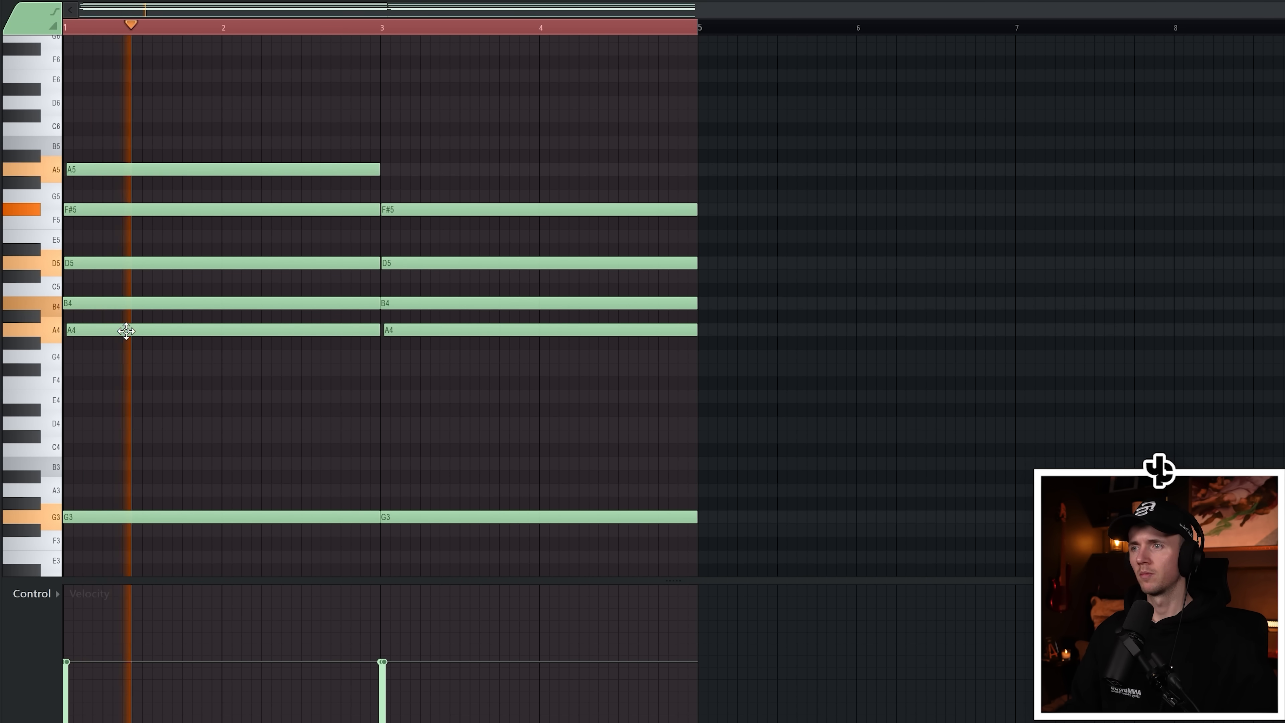
right_click(167, 330)
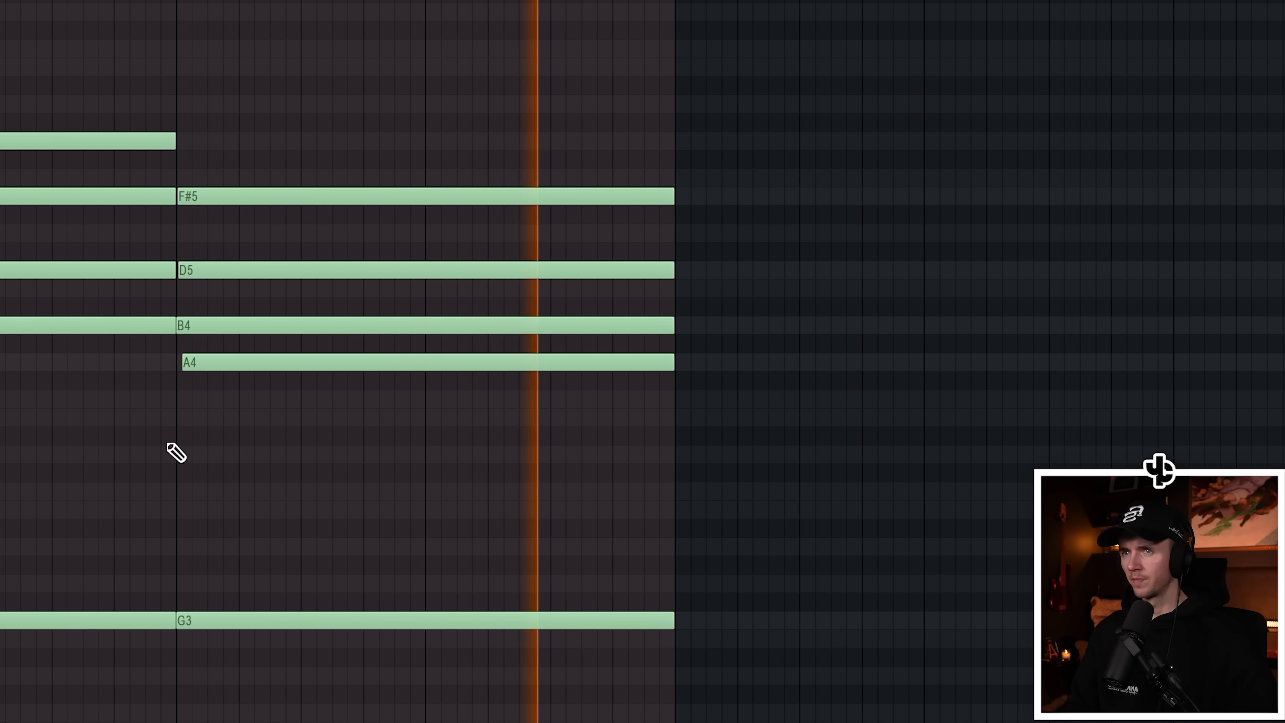
Start a second chord at bar 5 with the notes B3, D4, F#4 and A4.
left_click(720, 567)
left_click_drag(590, 626, 589, 620)
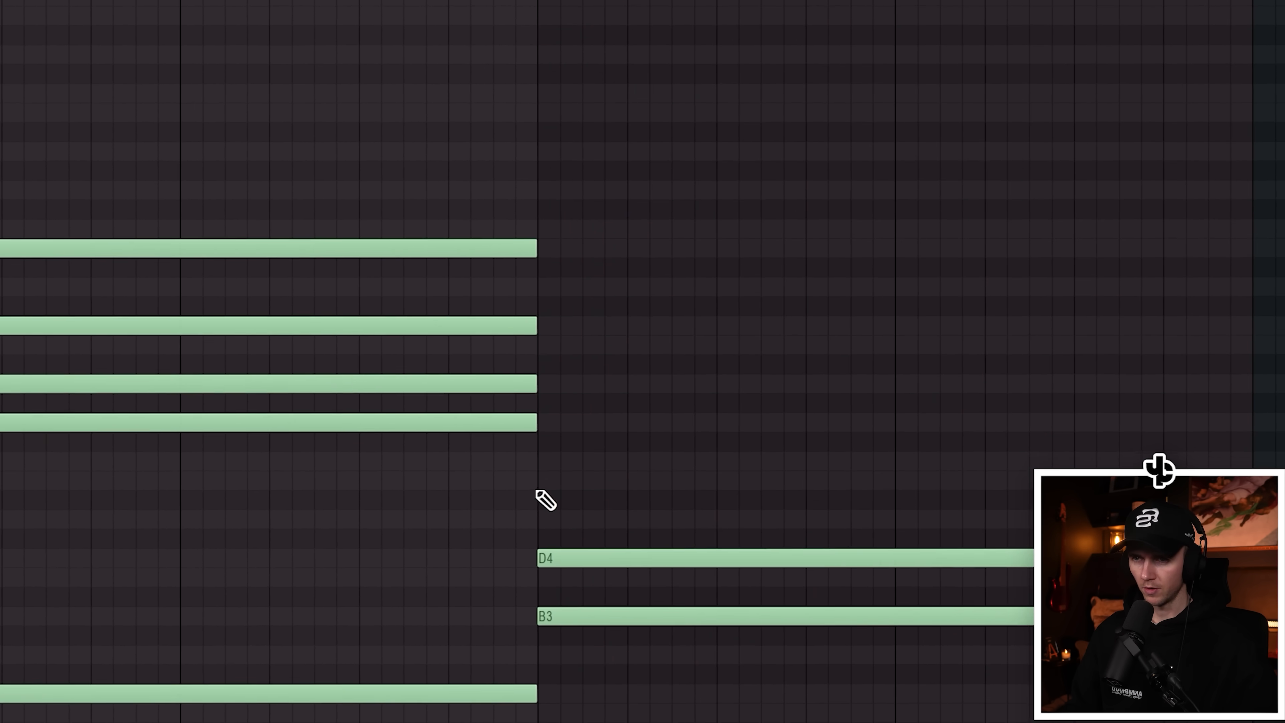
left_click(543, 483)
left_click(551, 424)
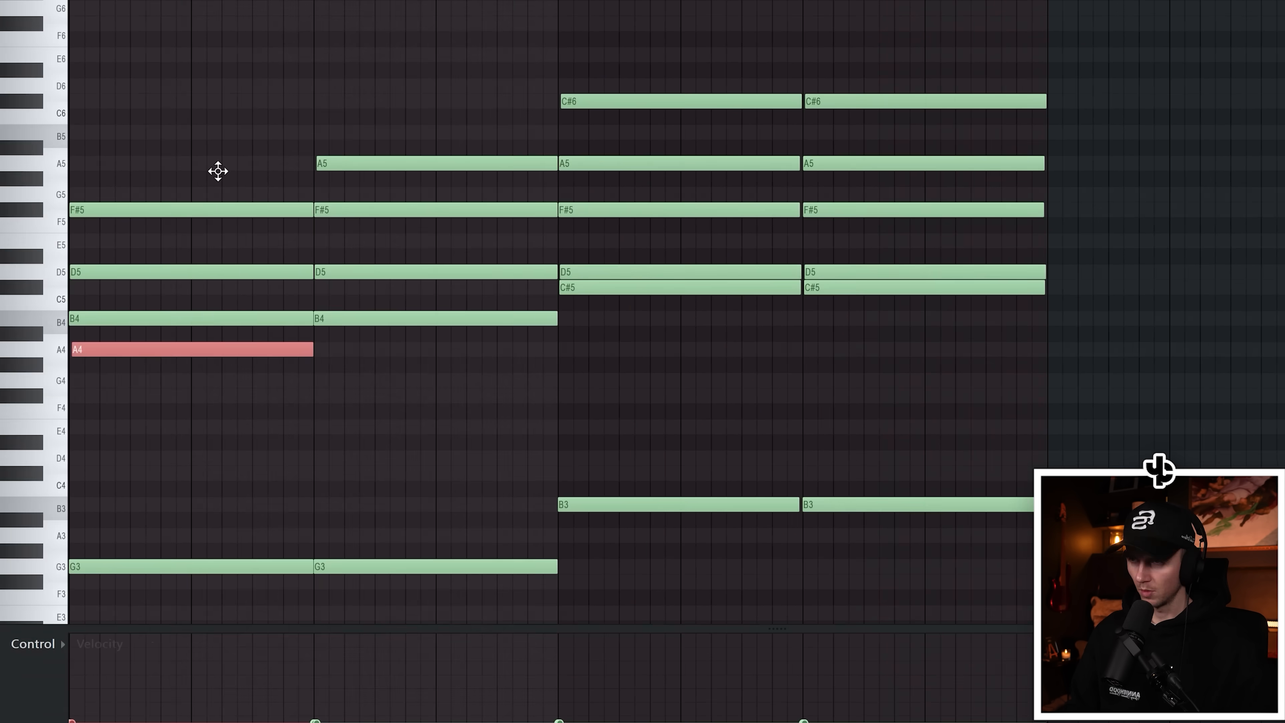
Raise the first chord's A4 to A5 and randomize the velocity levels of all notes.
key("ctrl+Up")
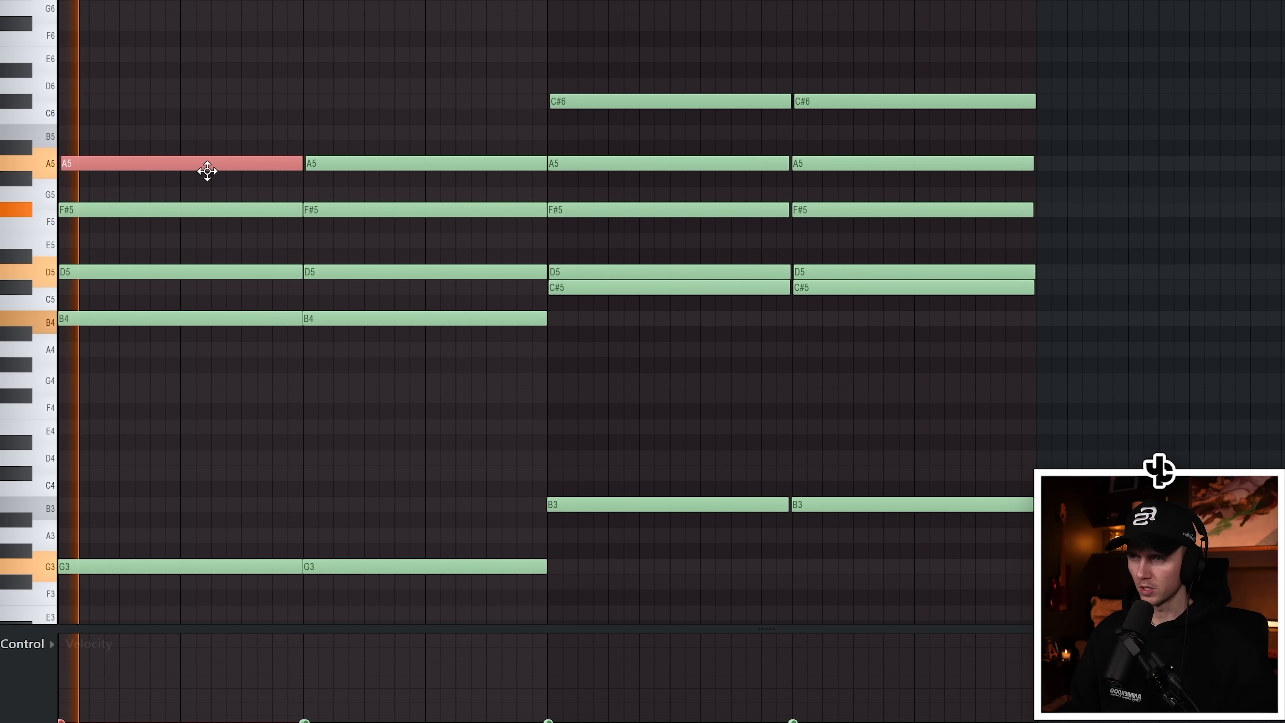
key("ctrl+d")
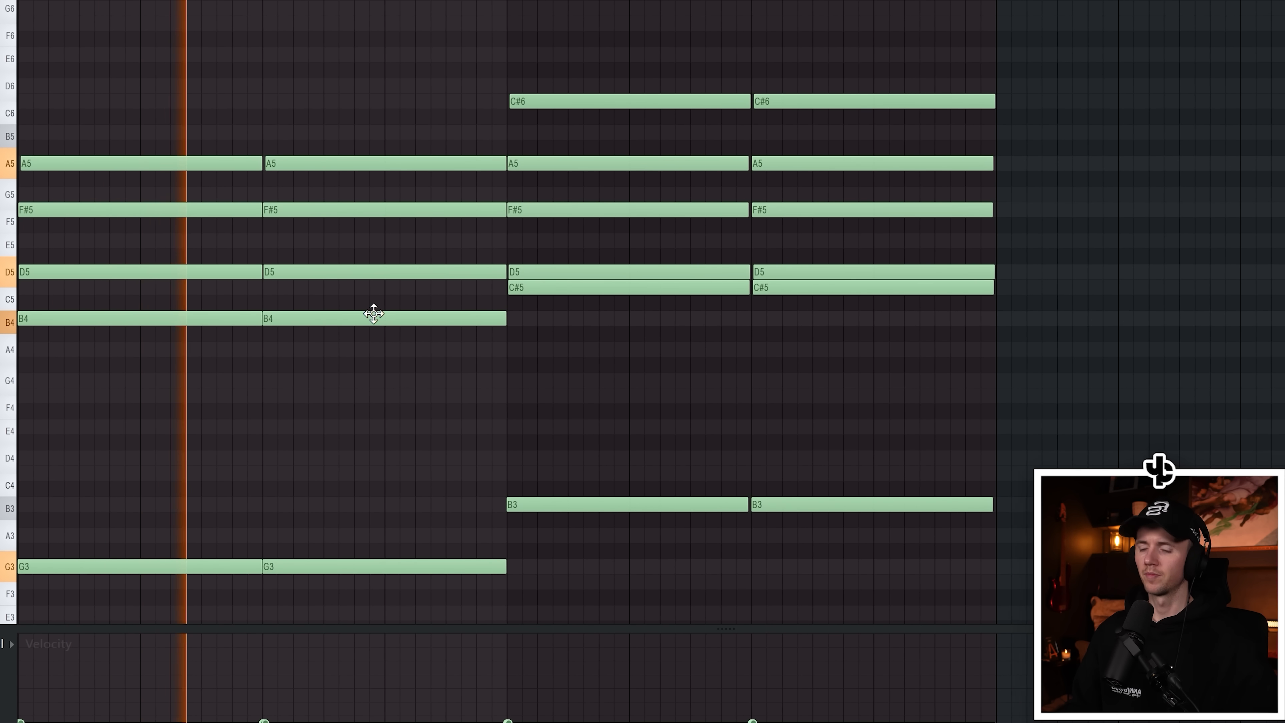
key("ctrl+a")
key("alt+r")
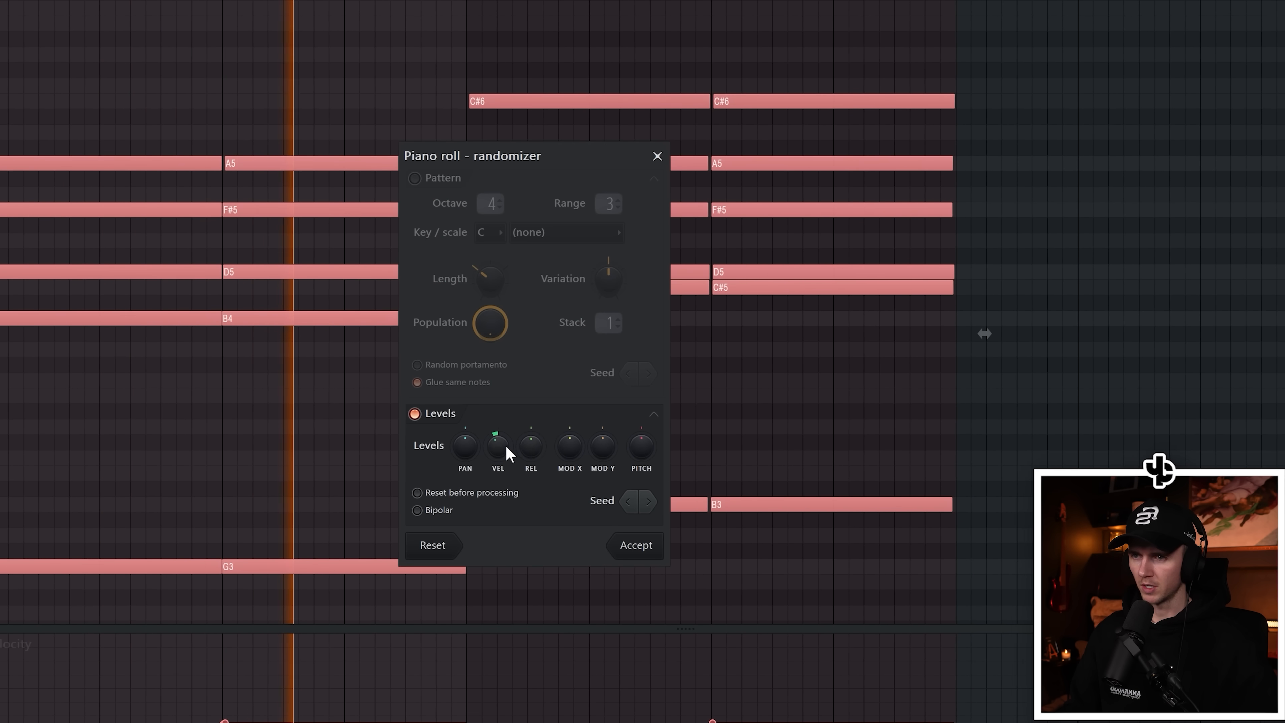
left_click(625, 548)
key("ctrl+d")
Add inner melody notes during playback: F#5 and D5 in bar 4, and E5, F#5 and A5 in bar 8.
scroll(505, 400, "up", 4)
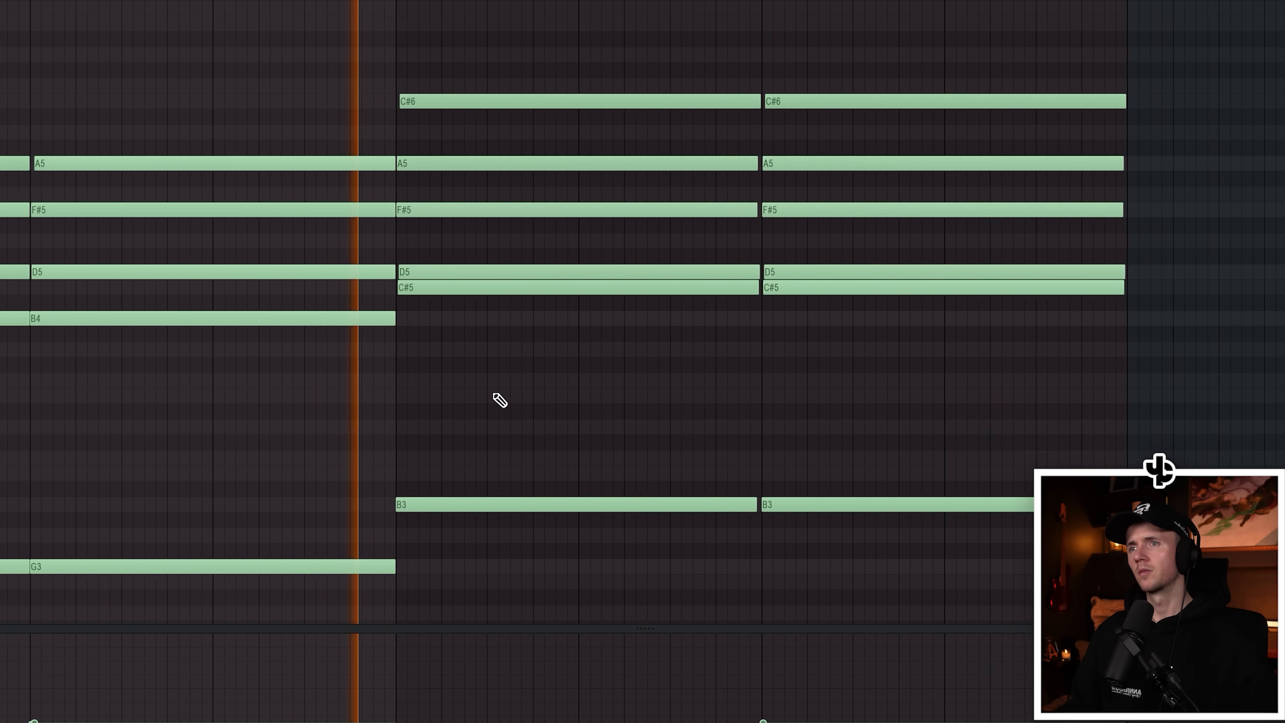
scroll(458, 135, "down", 3)
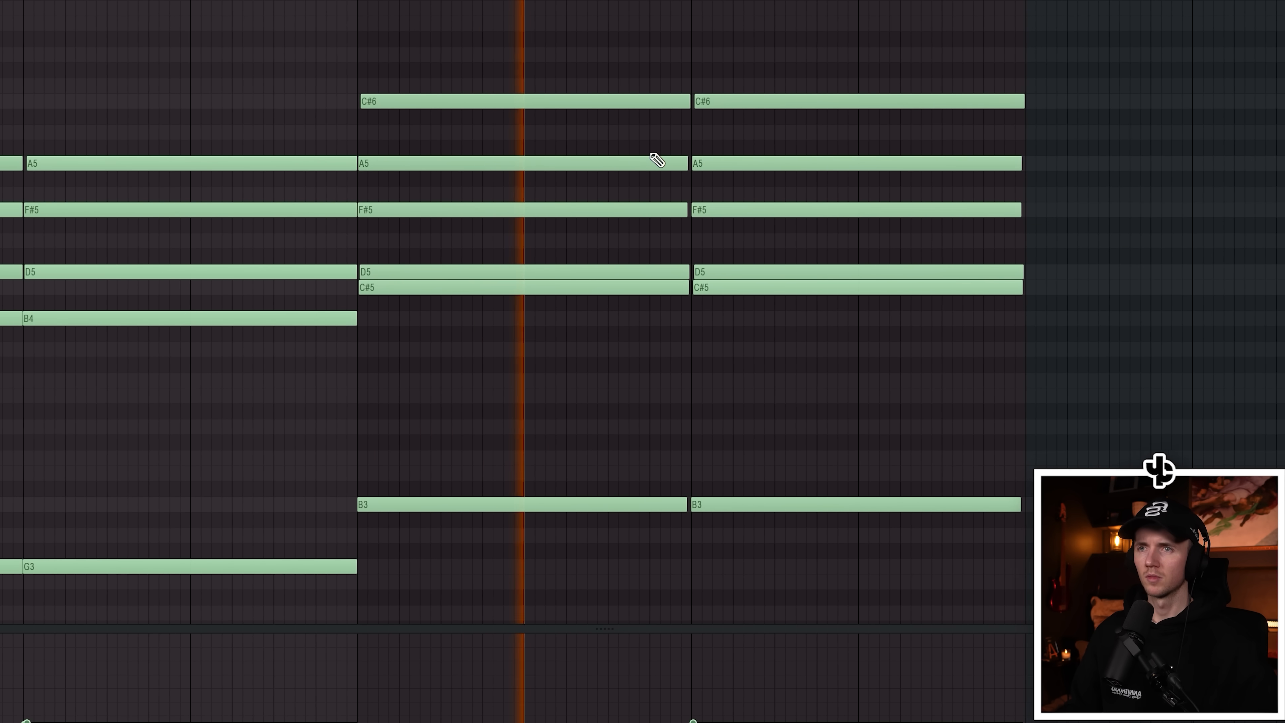
scroll(766, 157, "up", 2)
scroll(766, 158, "down", 3)
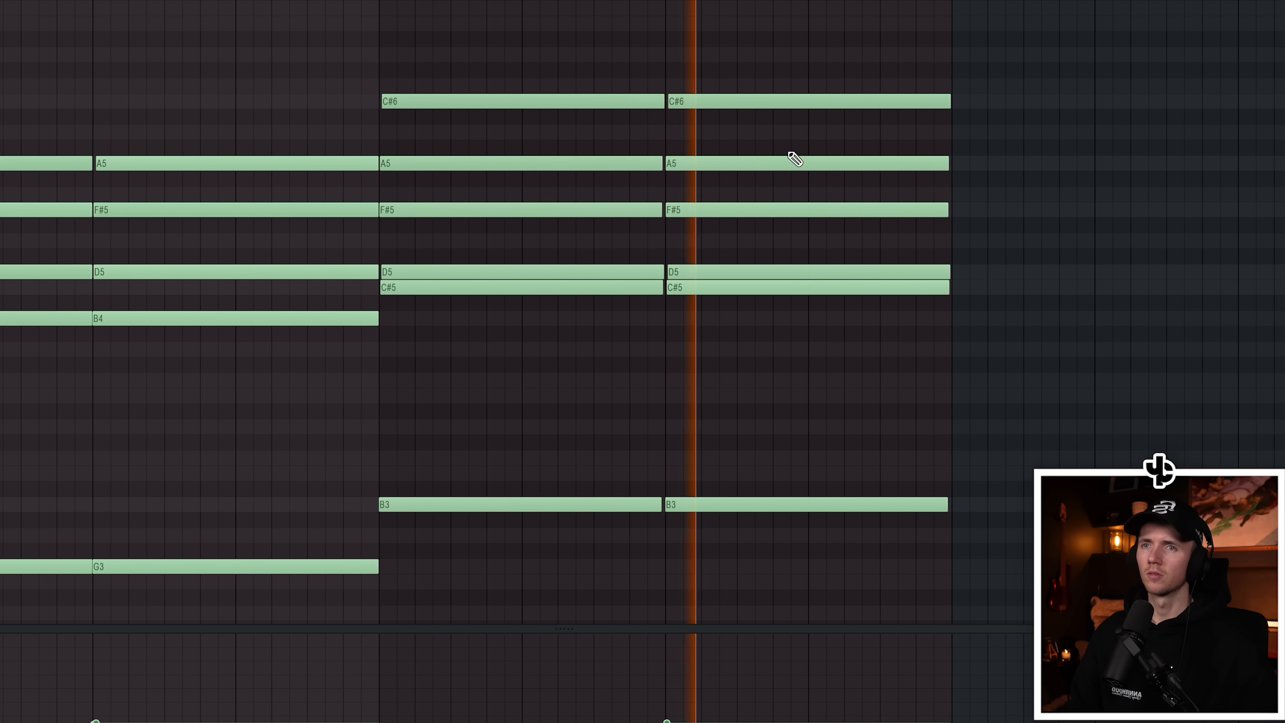
left_click(804, 167)
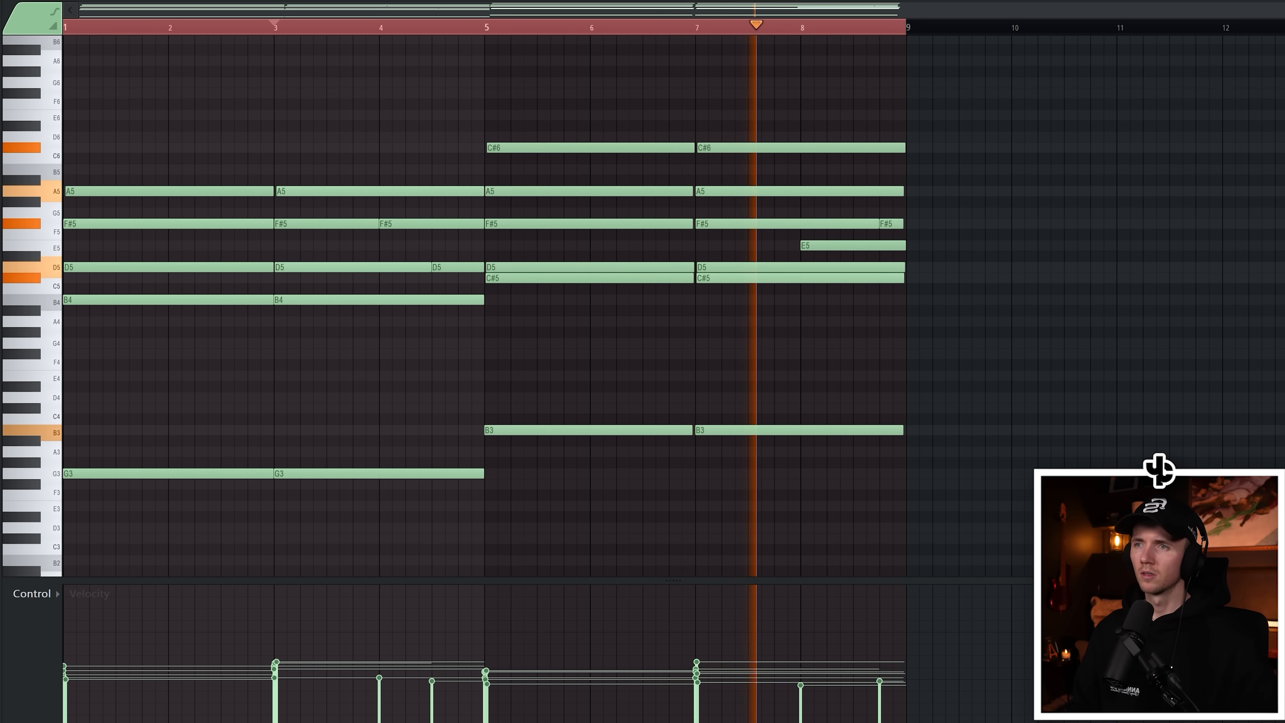
scroll(413, 124, "up", 1)
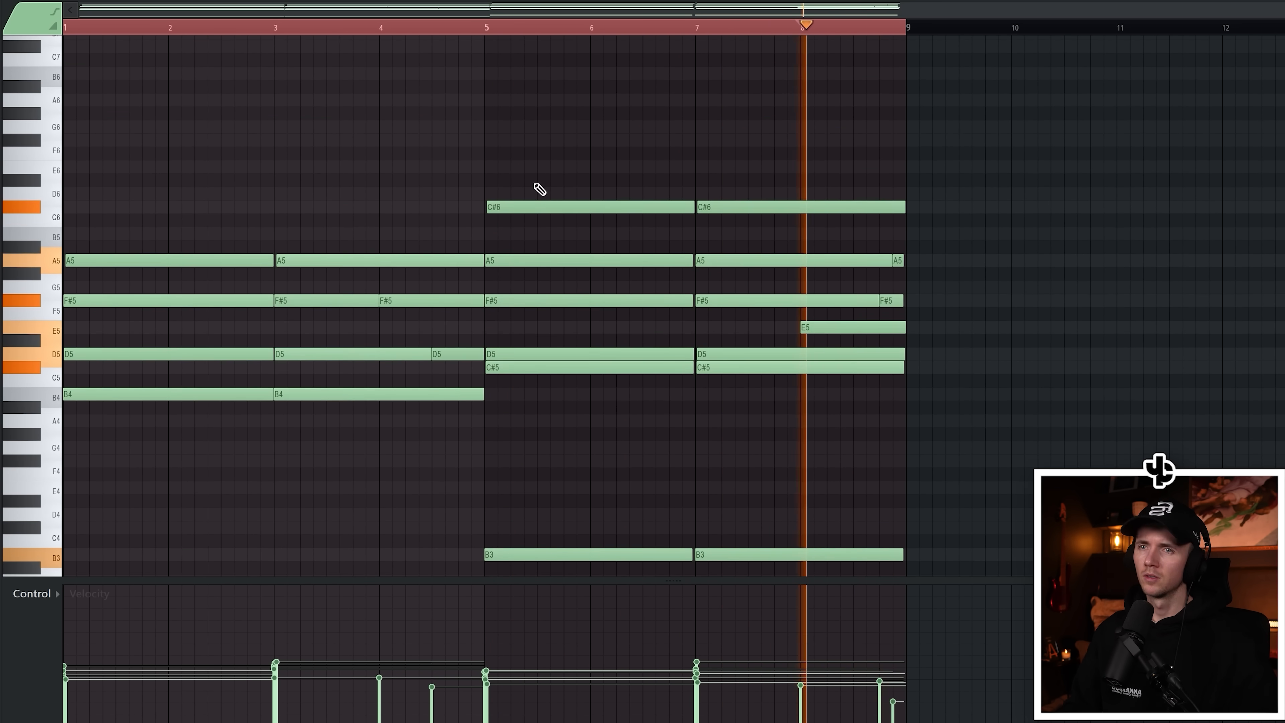
Add a high melody above the chords with F#6 at bar 1, D6 at bar 2, C#6 in bar 3 and B5 in bar 4.
scroll(569, 227, "up", 4)
scroll(569, 227, "down", 3)
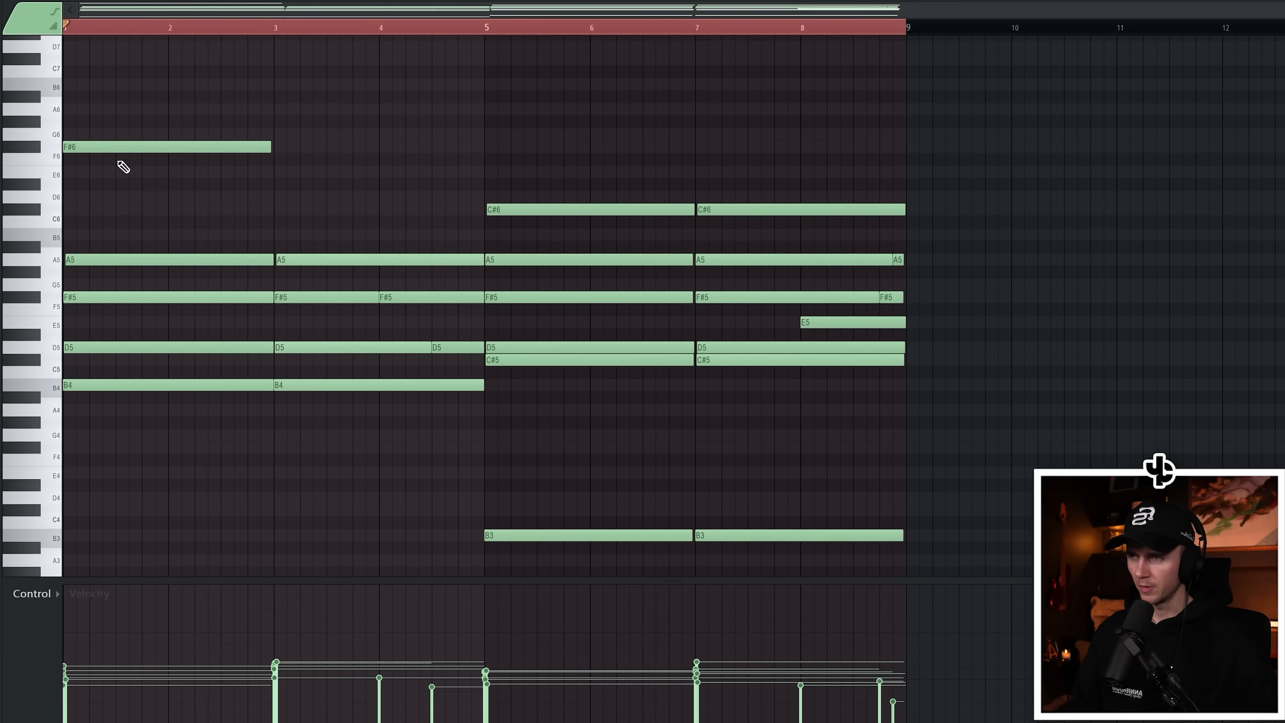
left_click(201, 199)
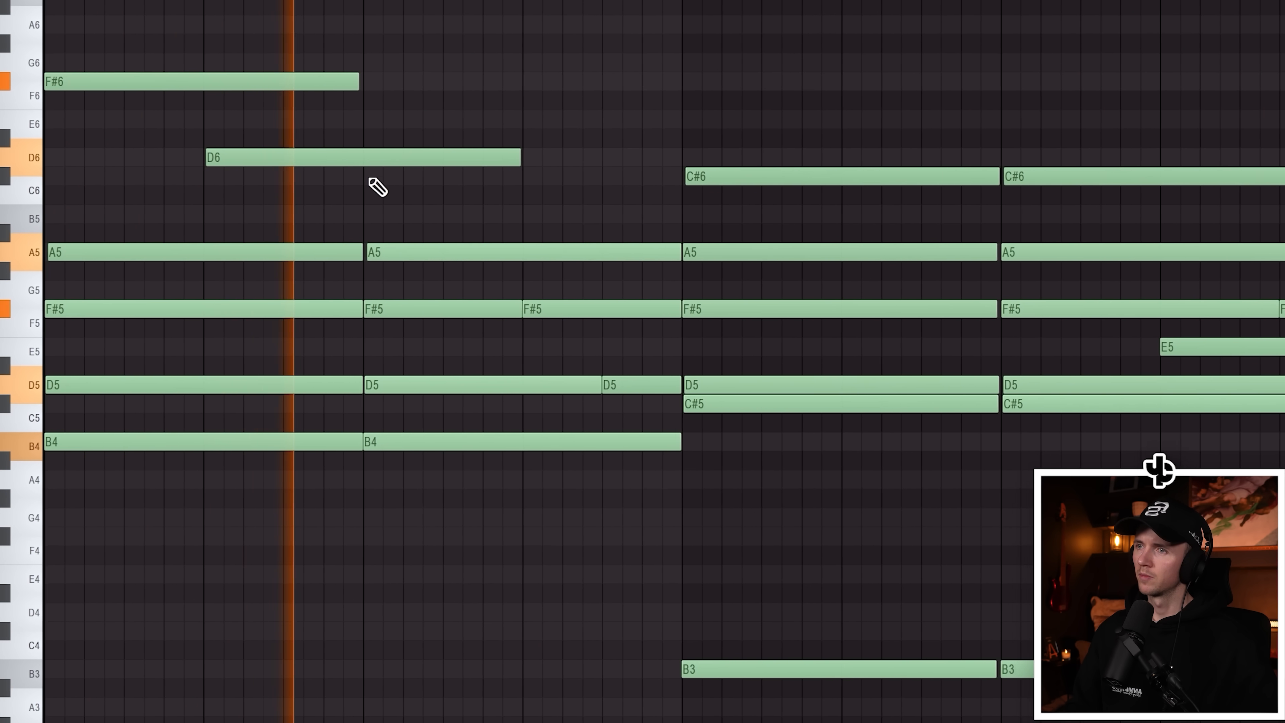
left_click(412, 177)
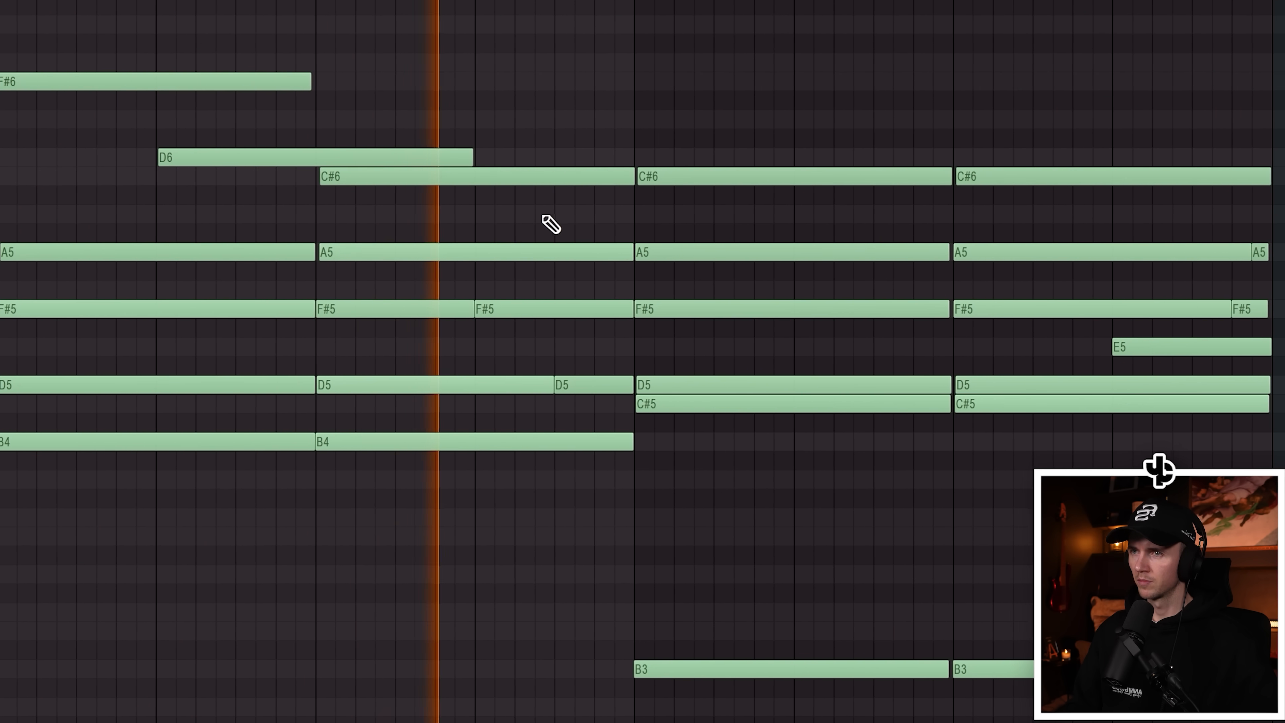
left_click(612, 216)
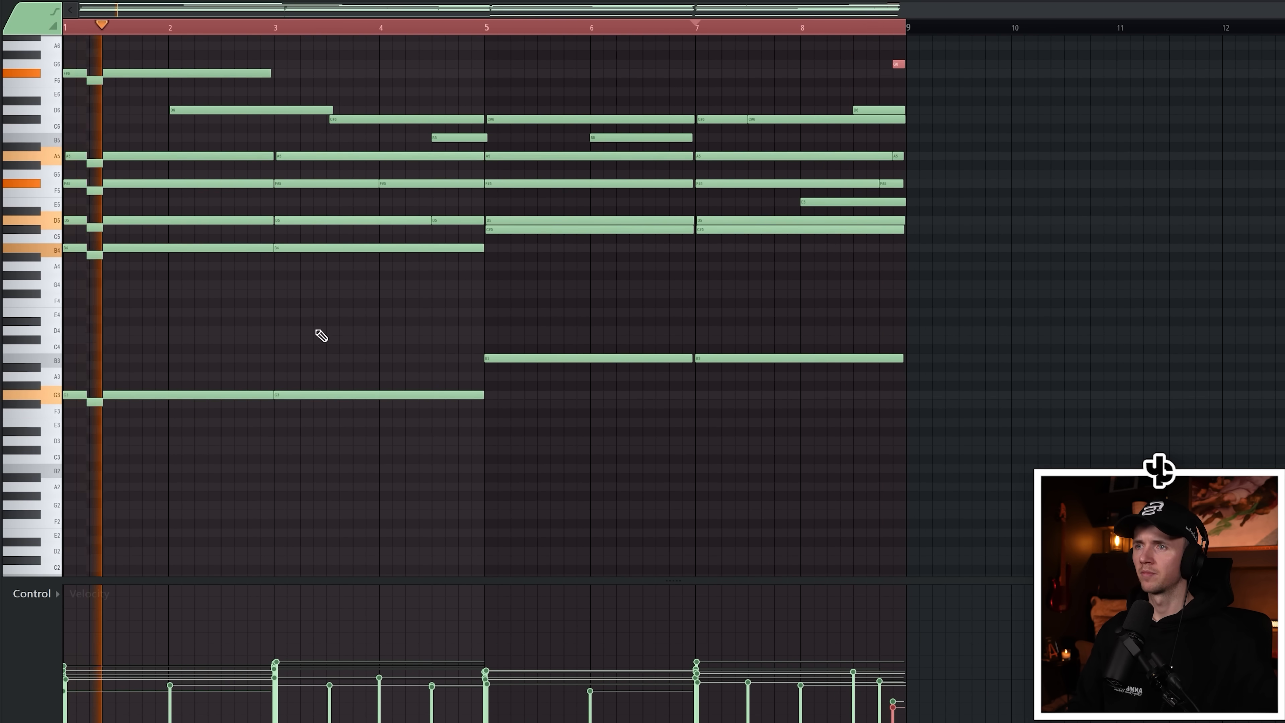
scroll(461, 149, "up", 3)
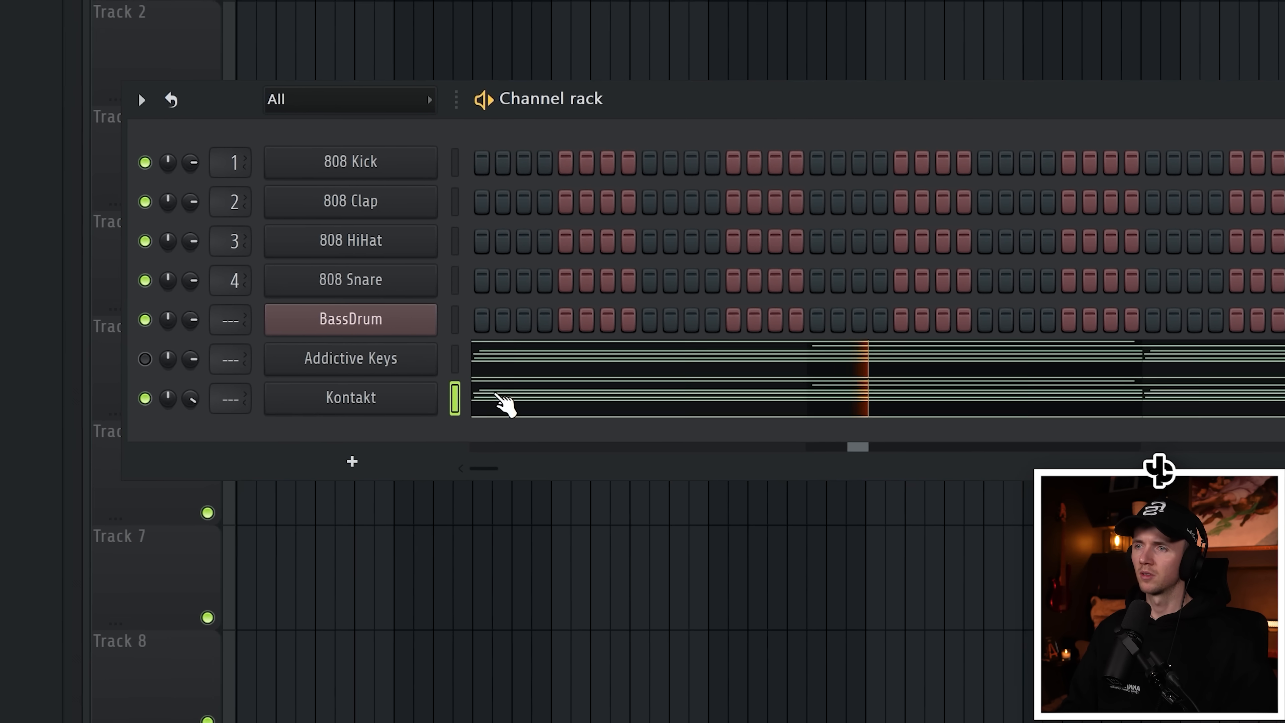
Open the Kontakt channel's piano roll and review its chord and melody notes during playback.
left_click(496, 394)
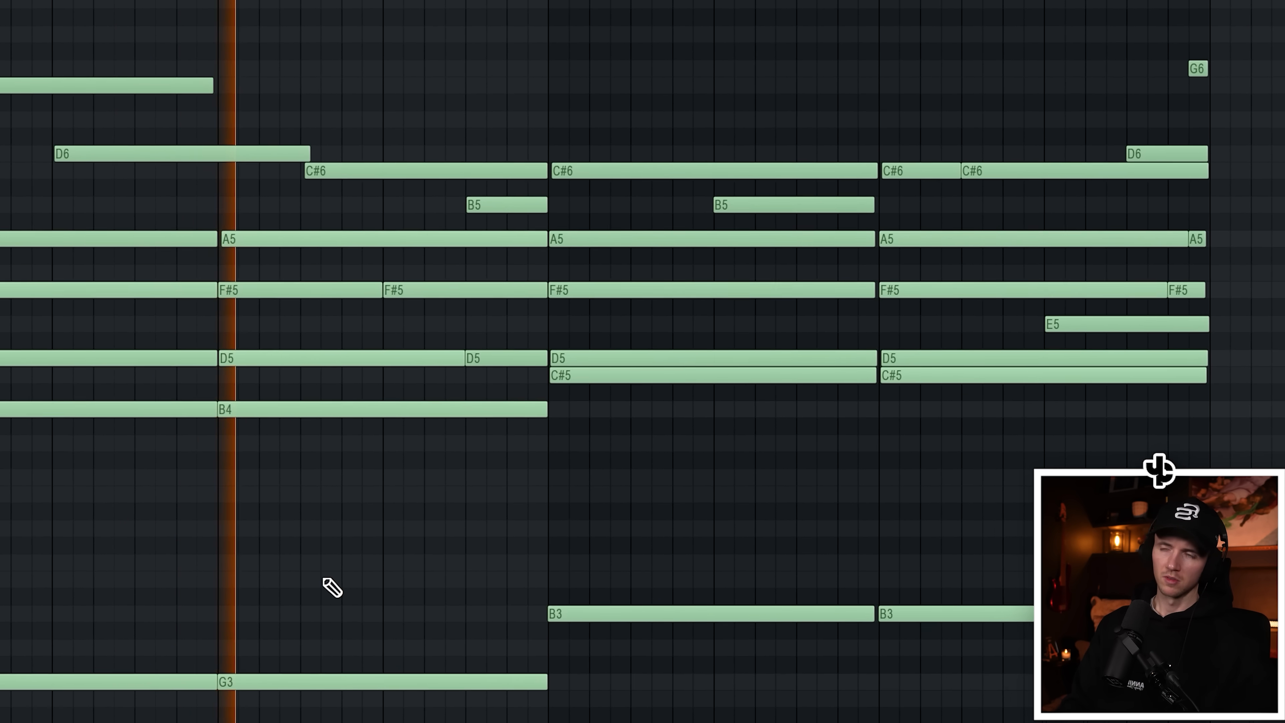
scroll(302, 575, "down", 3)
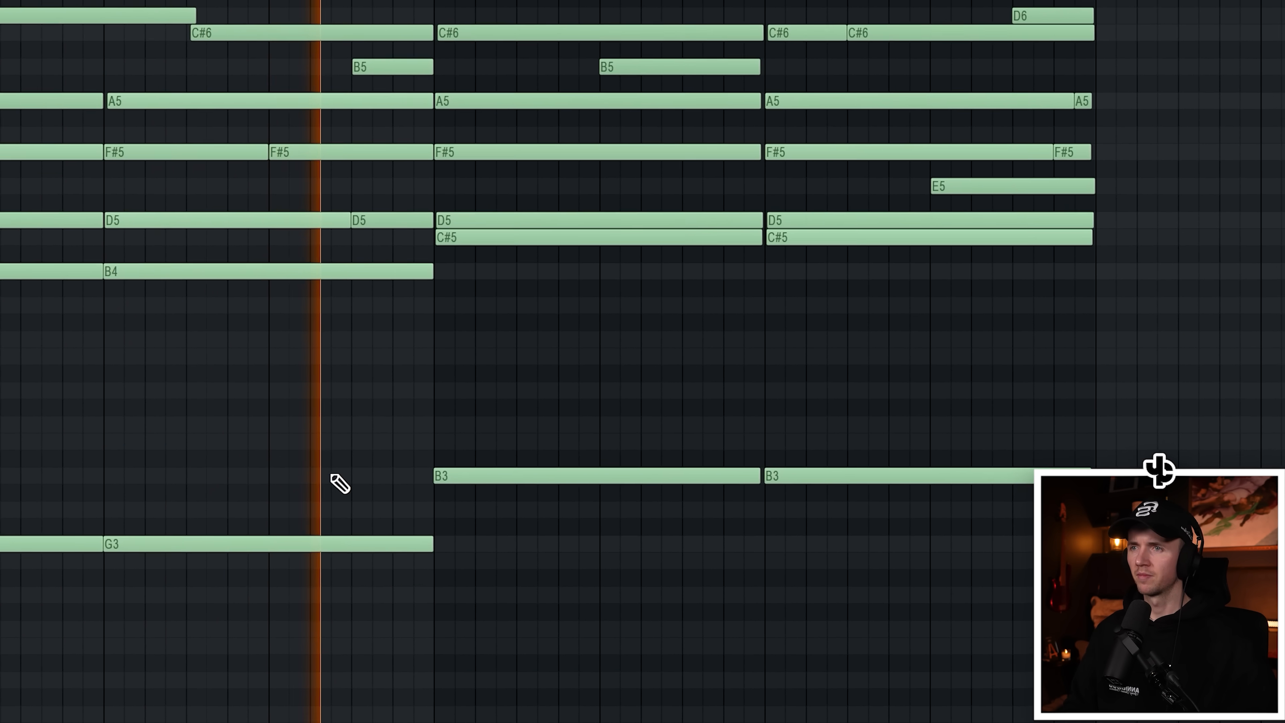
scroll(425, 466, "down", 2)
scroll(314, 482, "up", 1)
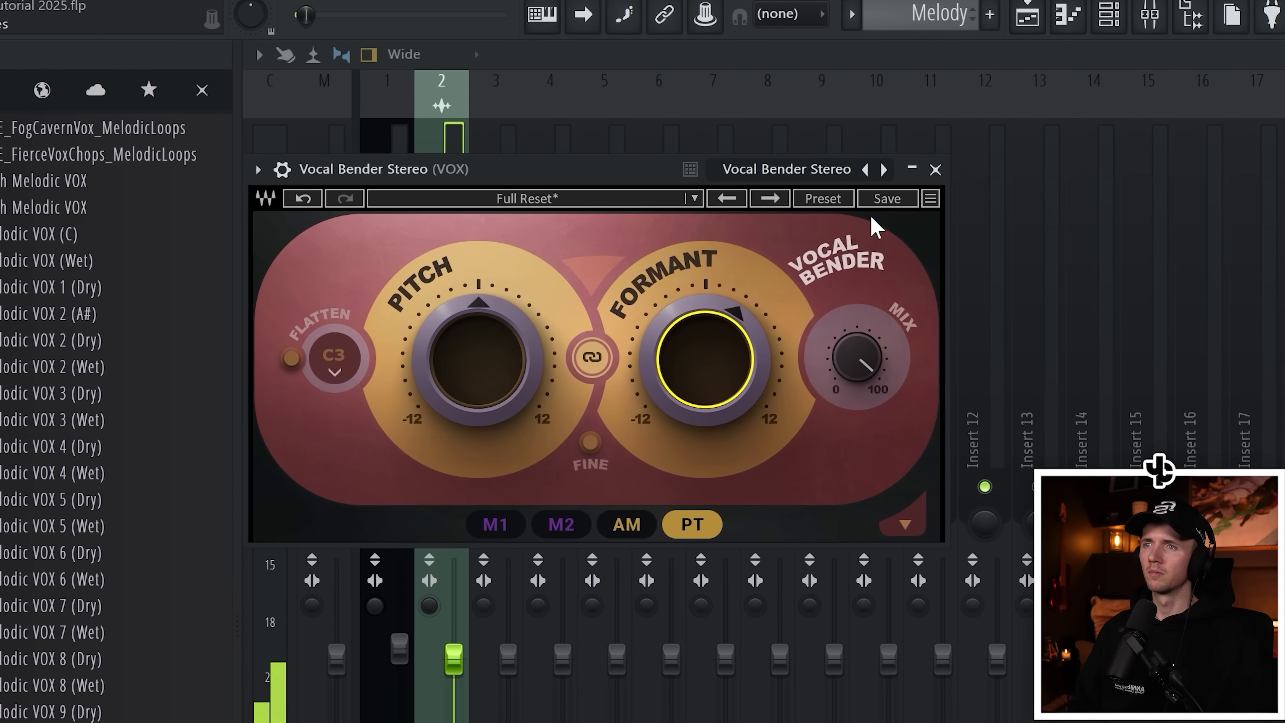
Close the Vocal Bender plugin and clear the "vox melod" search in the browser.
left_click(949, 167)
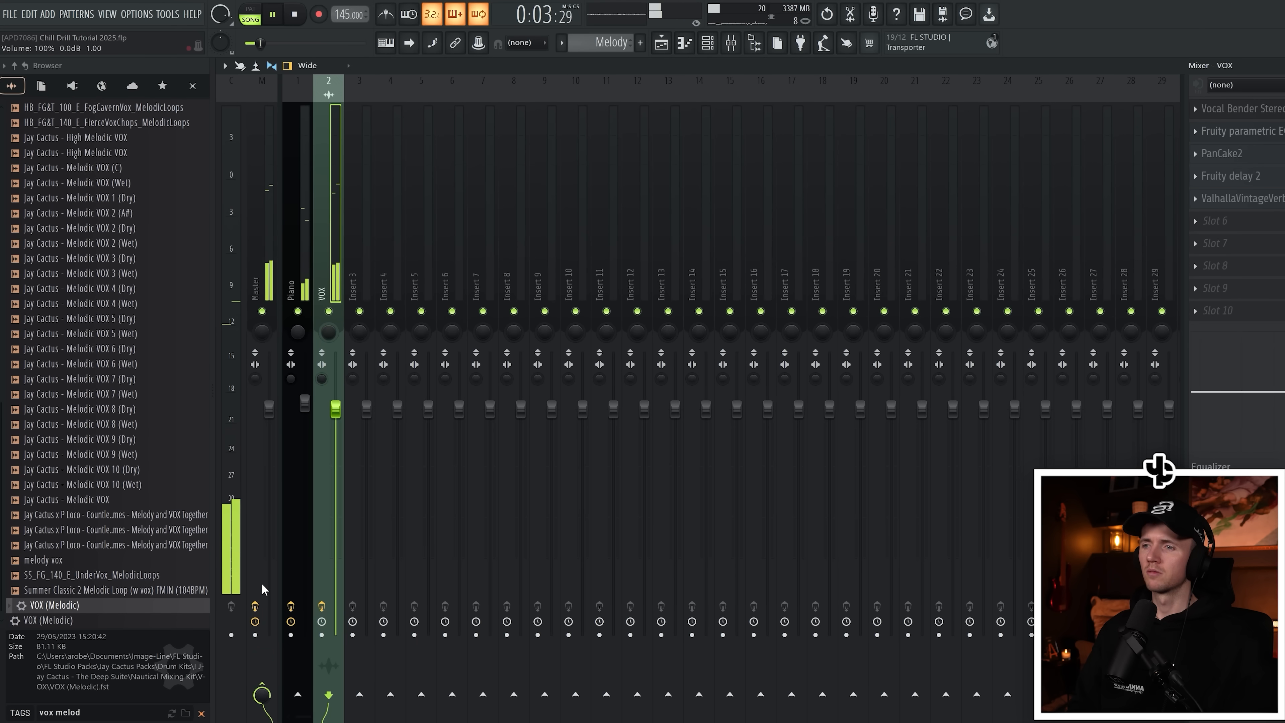
left_click(202, 714)
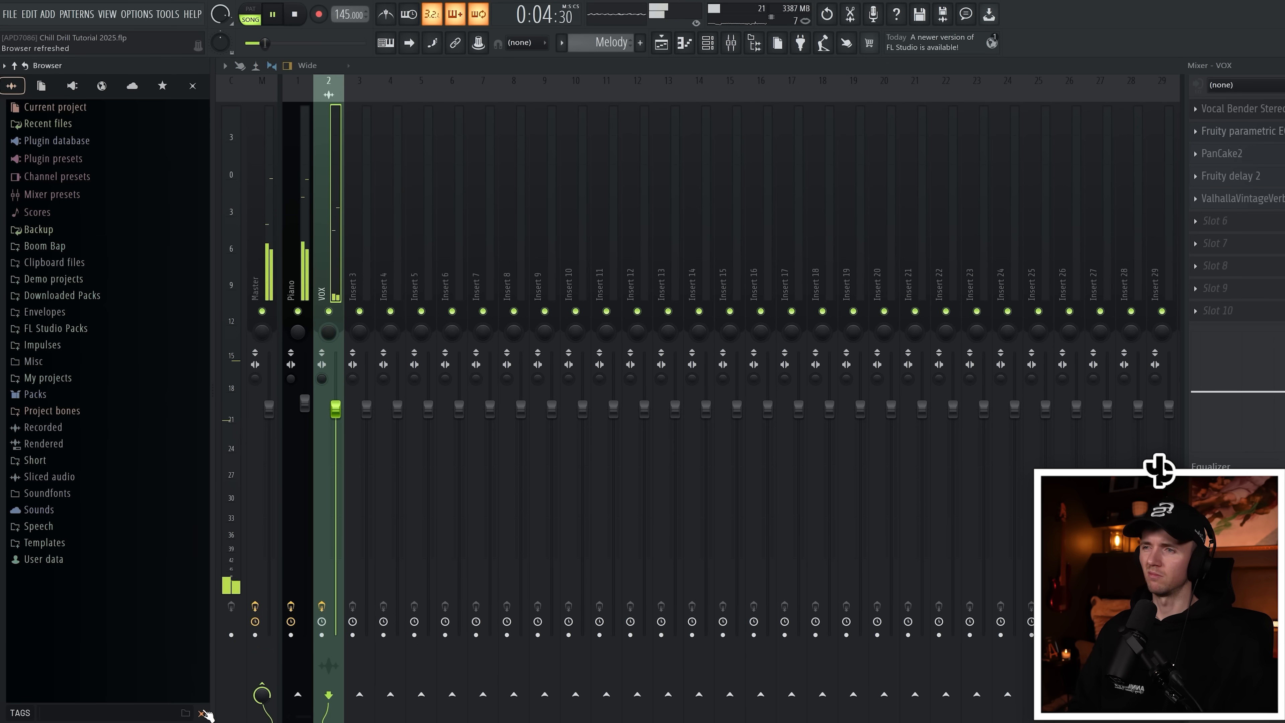
left_click(1271, 140)
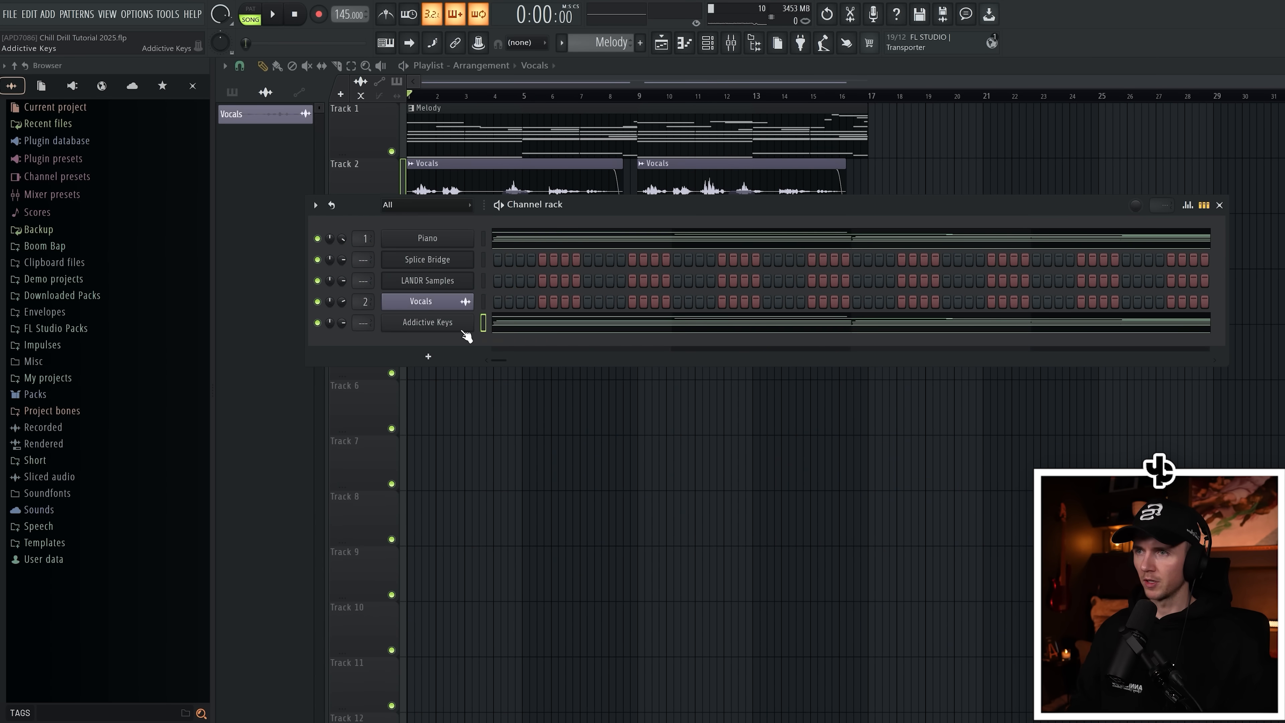
Play back the arrangement with the melody layered on the Addictive Keys channel.
key("space")
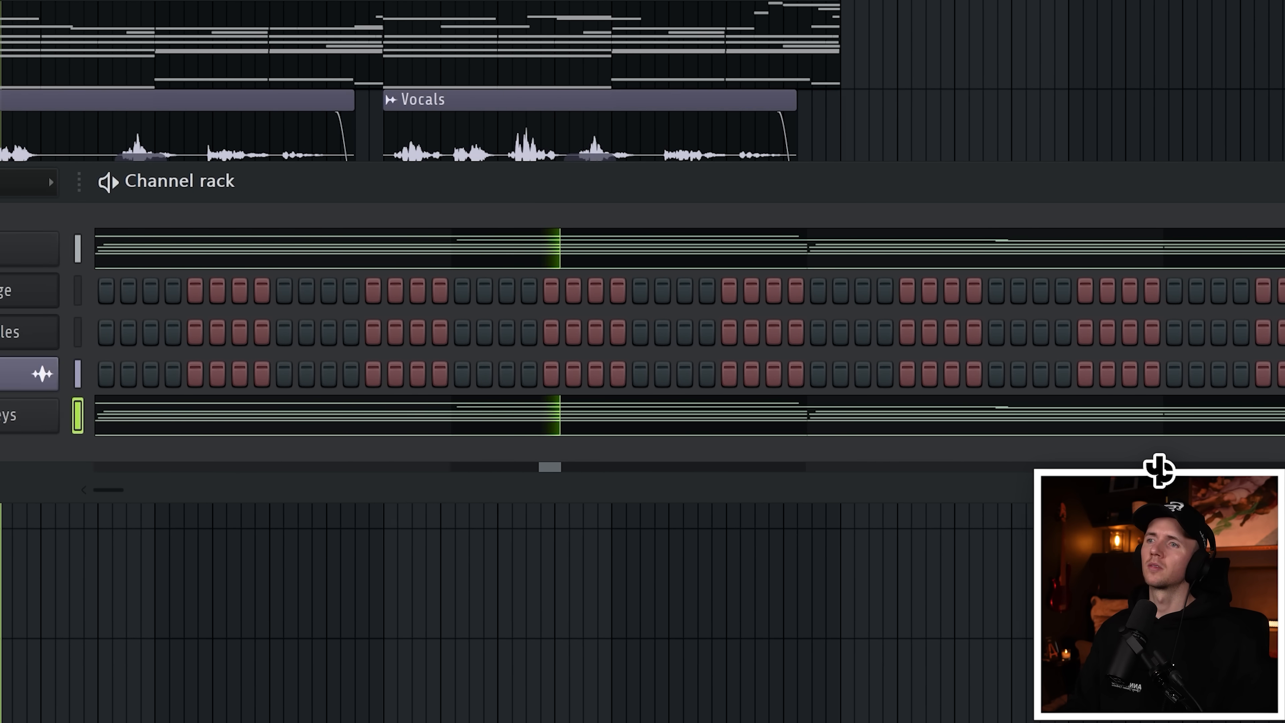
right_click(137, 400)
left_click(245, 473)
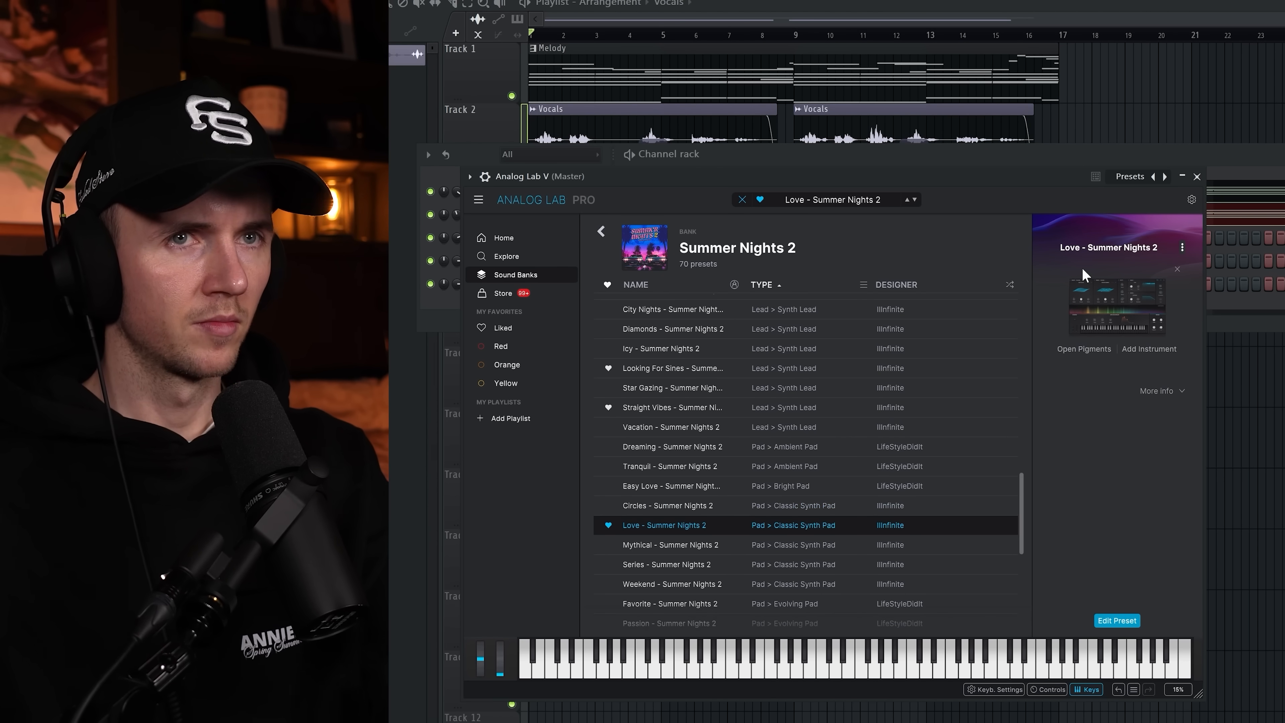
Close the Analog Lab V window and open that channel's notes in the piano roll.
left_click(1196, 177)
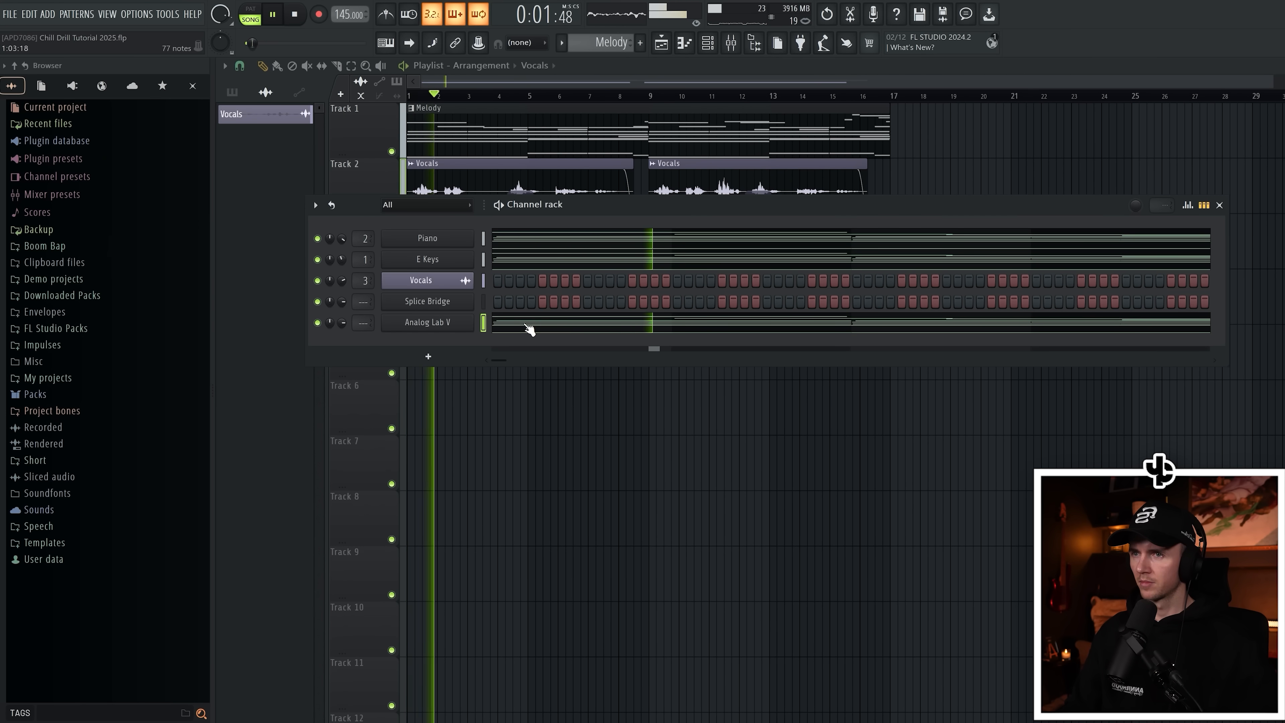
left_click(529, 329)
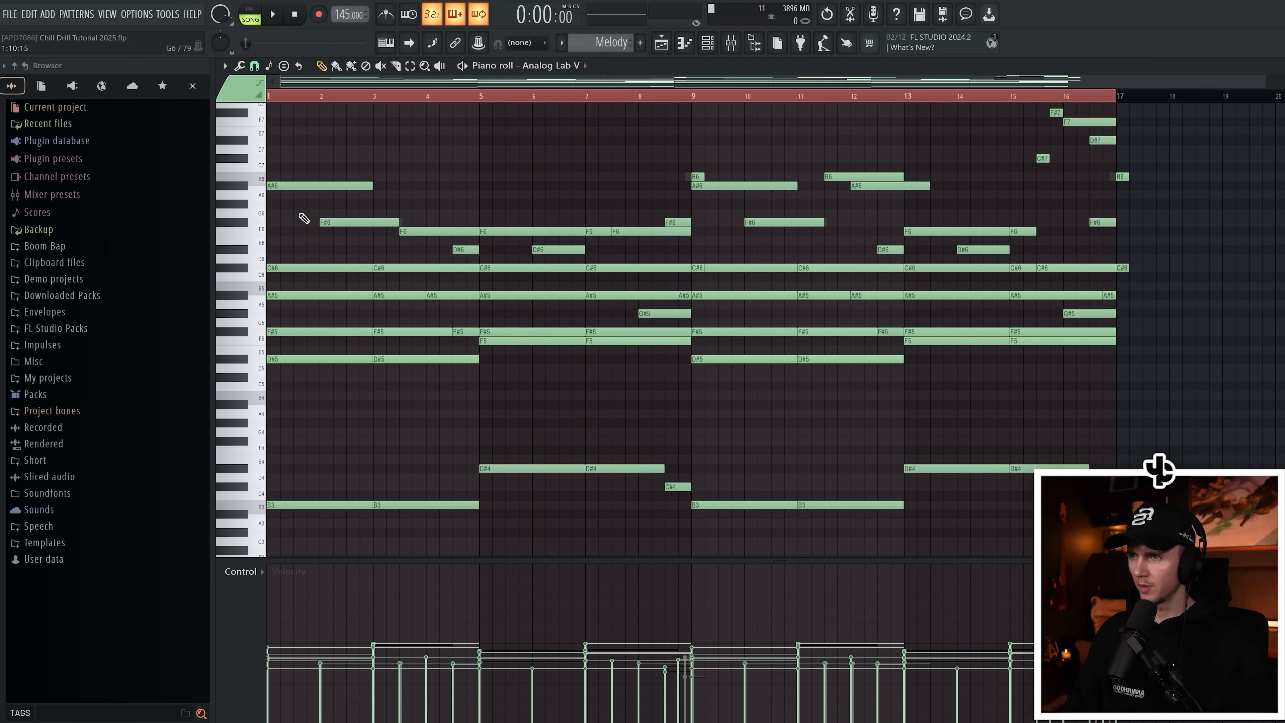
Delete the upper melody notes (A#6, F#6, F6 and D#6) across bars 1–8 of the Analog Lab V channel.
right_click(324, 186)
right_click(359, 222)
right_click(430, 232)
right_click(527, 231)
right_click(554, 250)
right_click(470, 250)
right_click(660, 232)
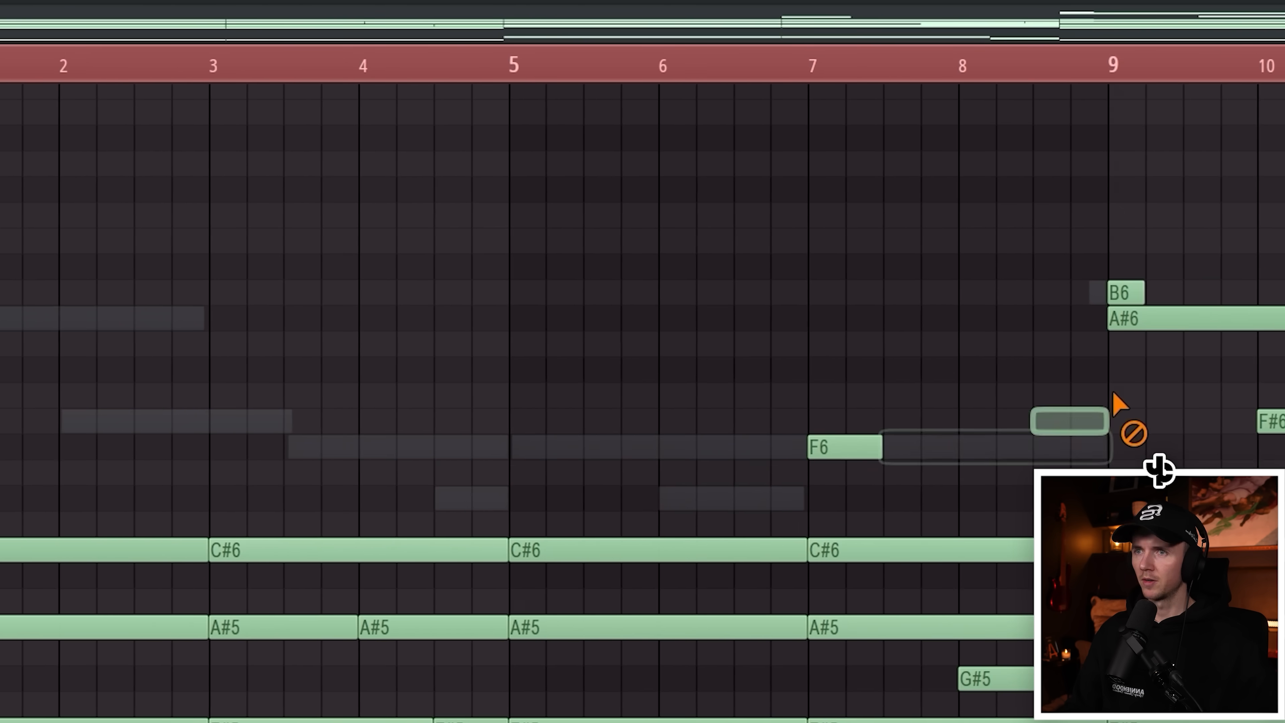
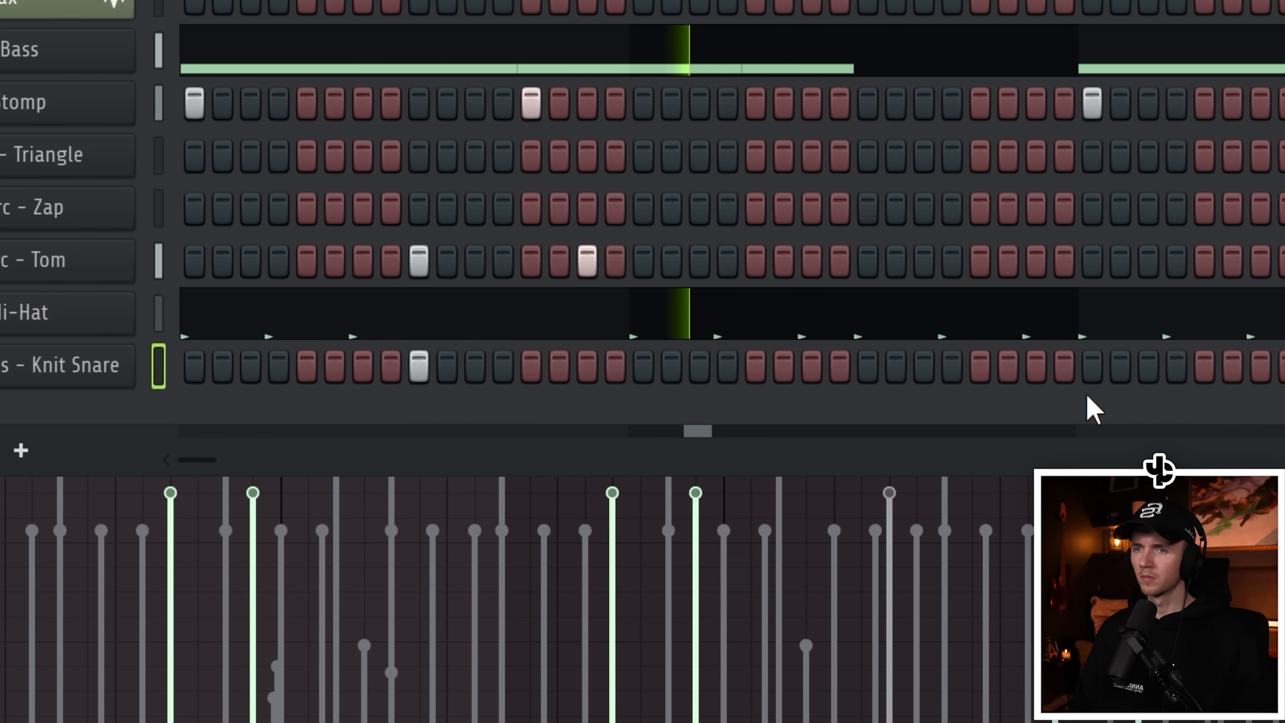
Add further hits to the Knit Snare channel's drum pattern during playback.
left_click(892, 366)
left_click(1229, 365)
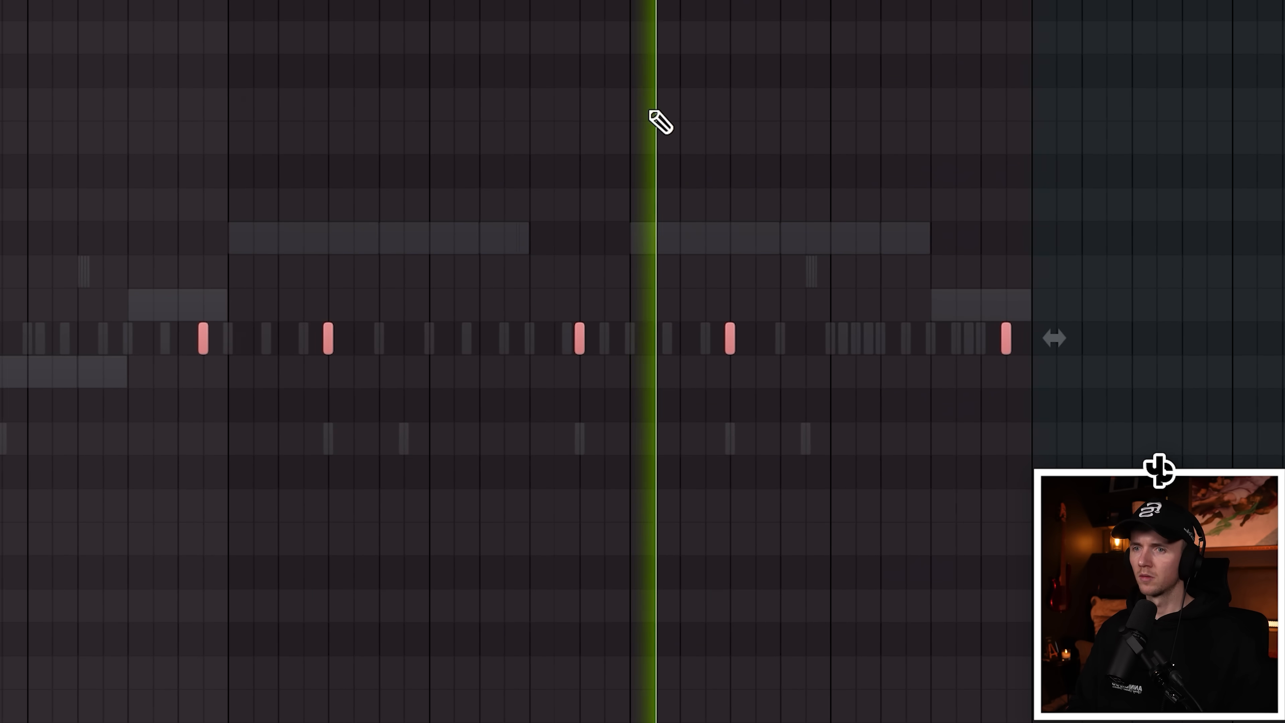
left_click(656, 119)
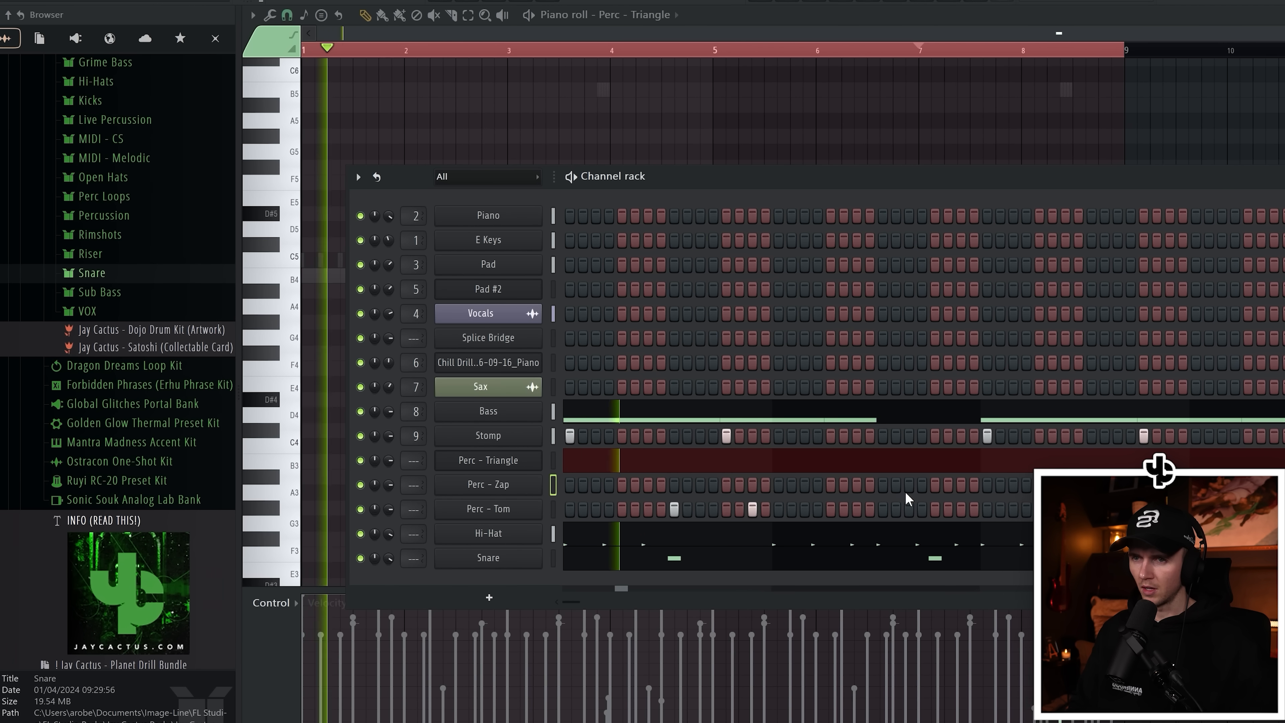
Place Perc - Zap hits on steps 27, 28 and 31 and open that channel's piano roll.
left_click(909, 485)
left_click(922, 484)
left_click(960, 484)
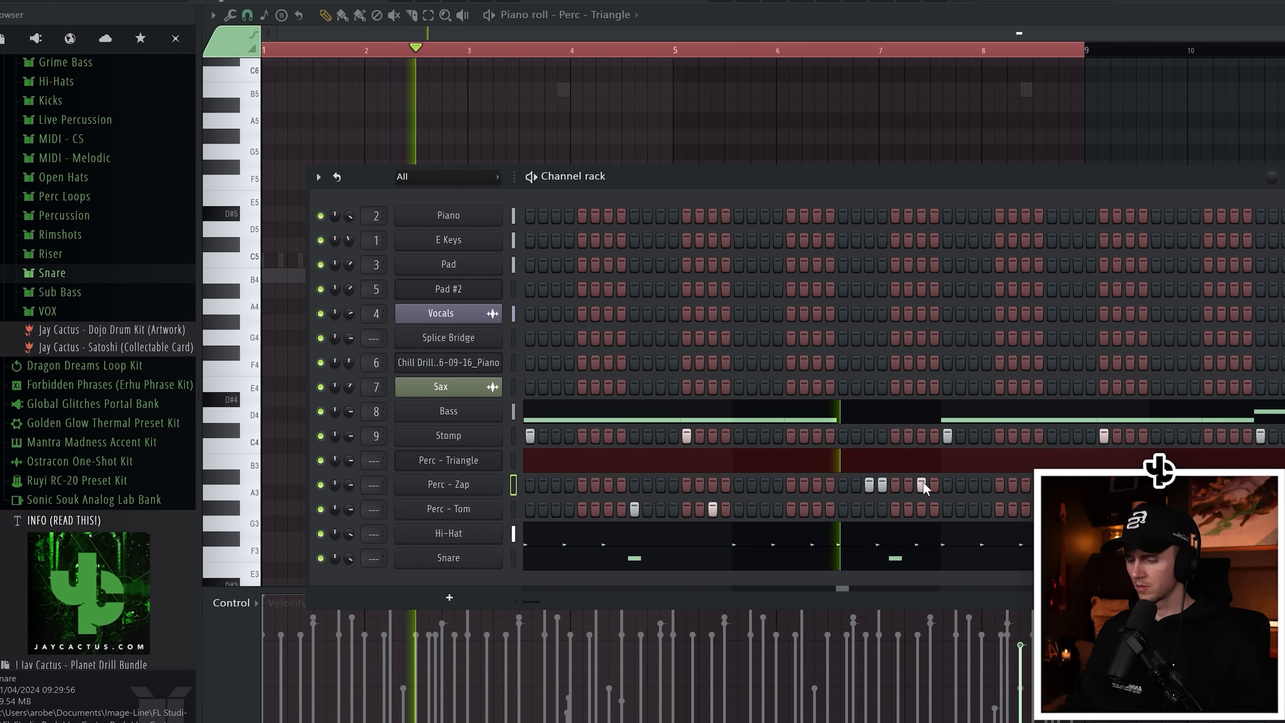
key("F7")
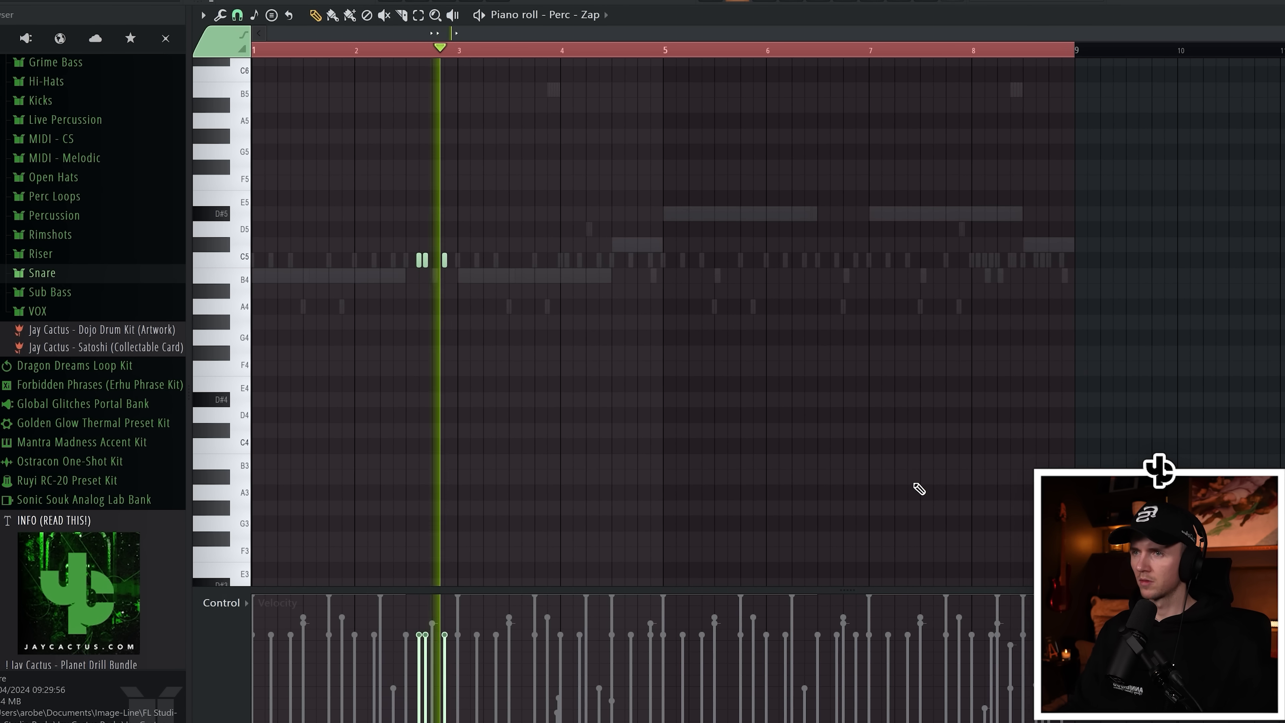
Duplicate the Perc - Zap hits from bars 1–4 into bars 5–8.
scroll(436, 633, "up", 2)
scroll(903, 174, "down", 2)
left_click_drag(1110, 53, 664, 53)
key("ctrl+b")
key("ctrl+d")
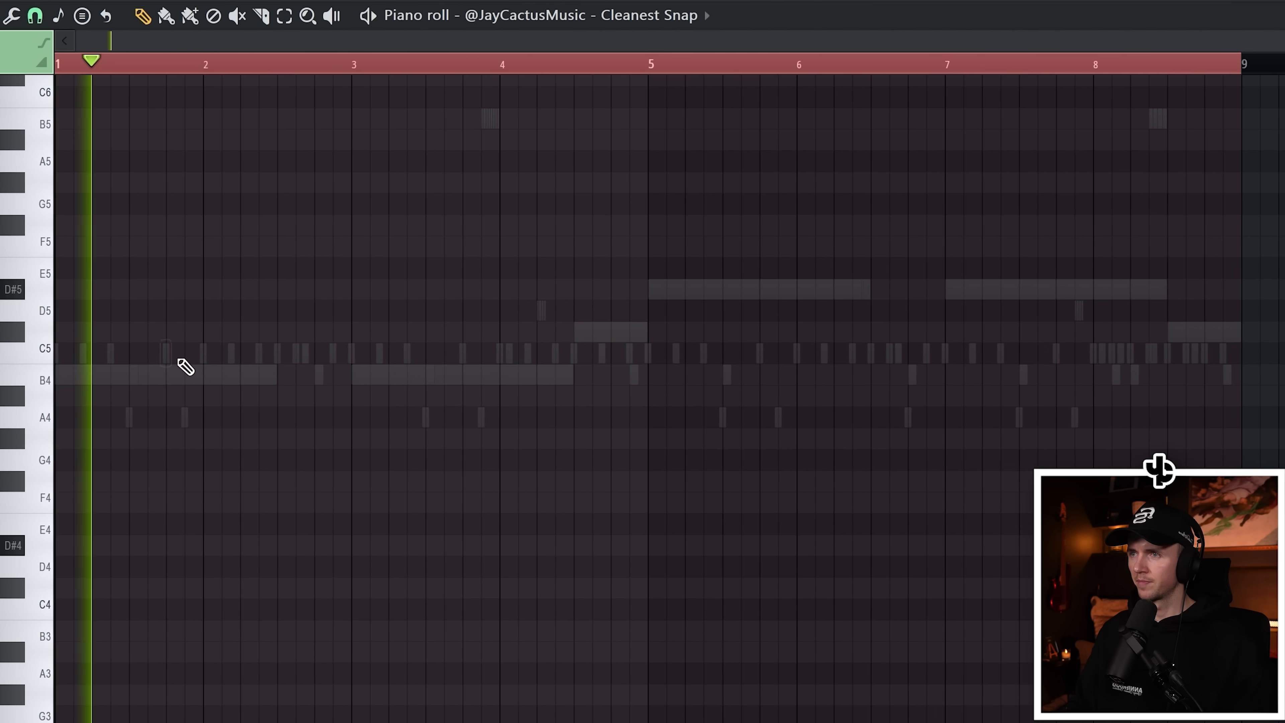
Add two hits around bar 4 in the Cleanest Snap channel's piano roll.
scroll(188, 366, "up", 3)
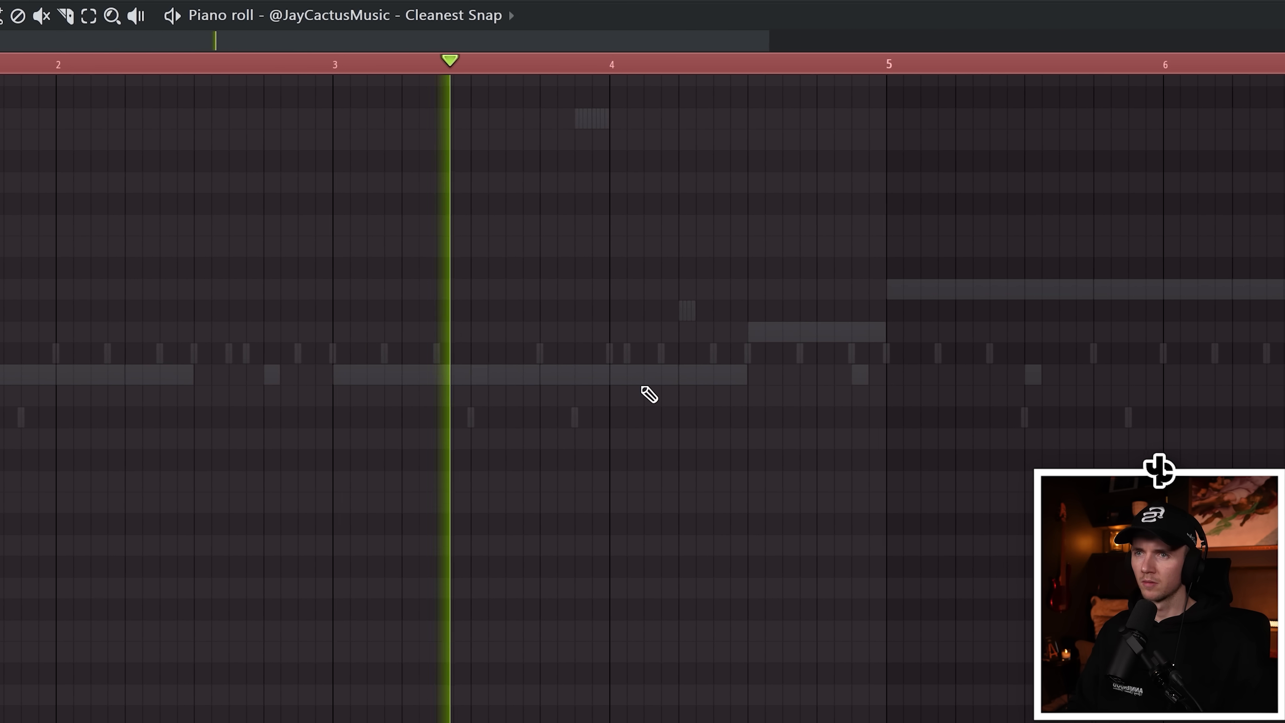
left_click(646, 376)
left_click(668, 377)
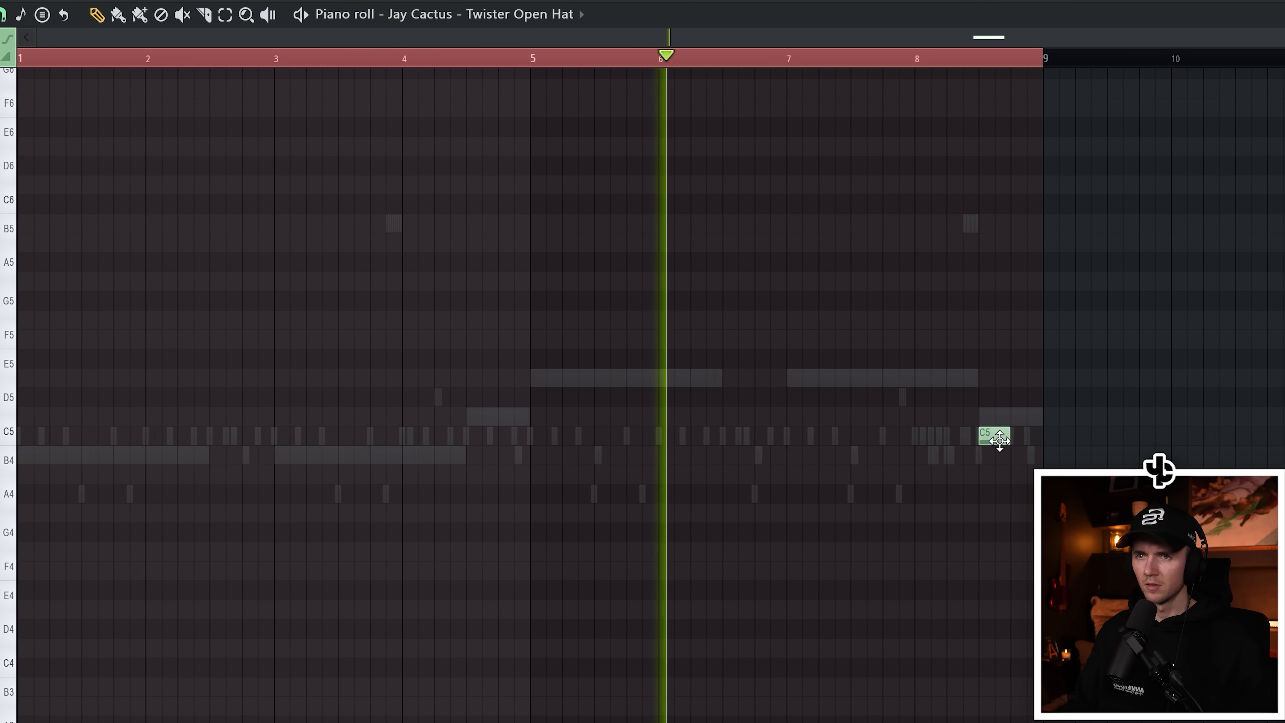
Reposition the Twister Open Hat's C5 note to the start of bar 8 and make it half a bar long.
scroll(1000, 441, "up", 2)
left_click_drag(999, 441, 959, 438)
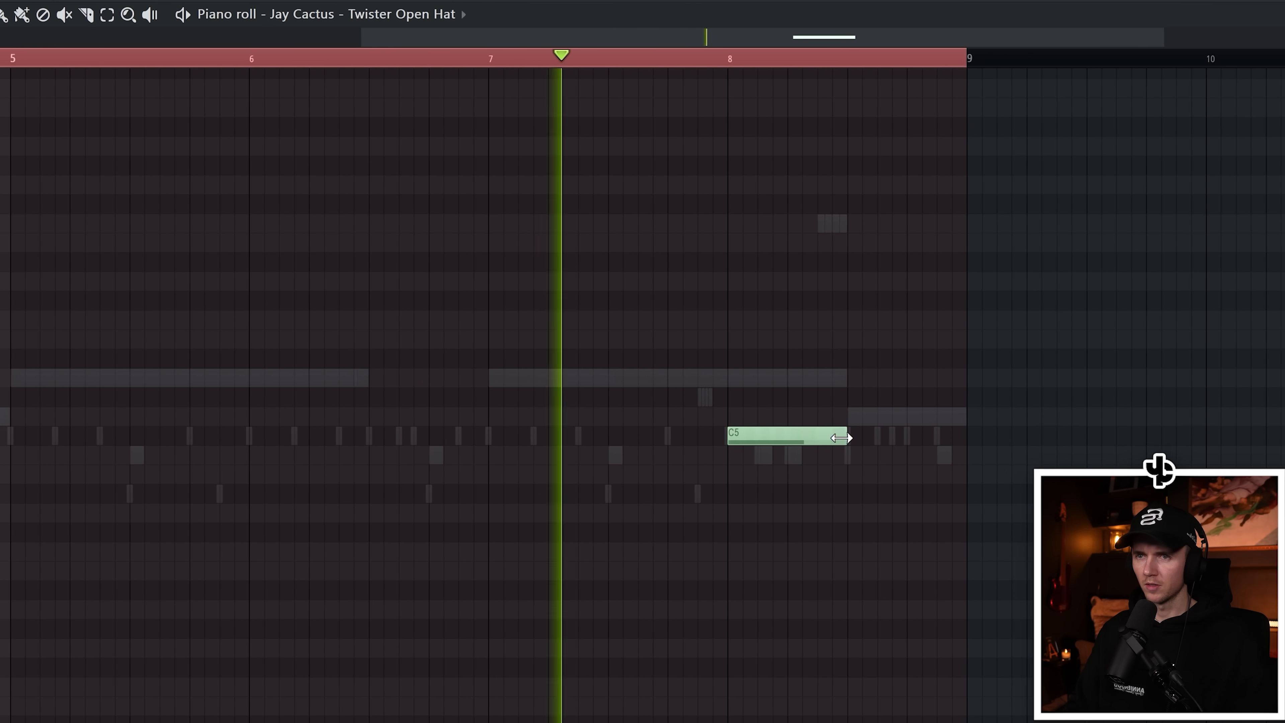
scroll(806, 439, "down", 3)
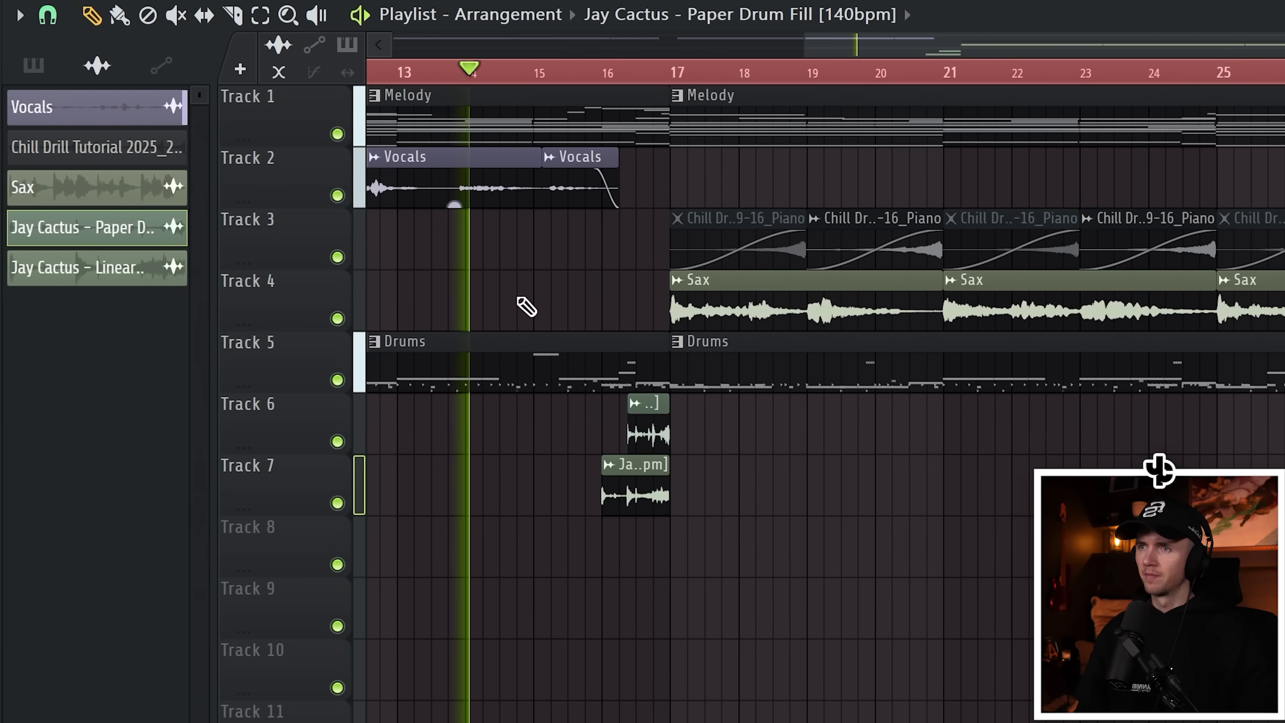
Inspect the sample settings of the Linear Drum Fill and Paper Drum Fill clips on tracks 7 and 6.
scroll(525, 307, "up", 3)
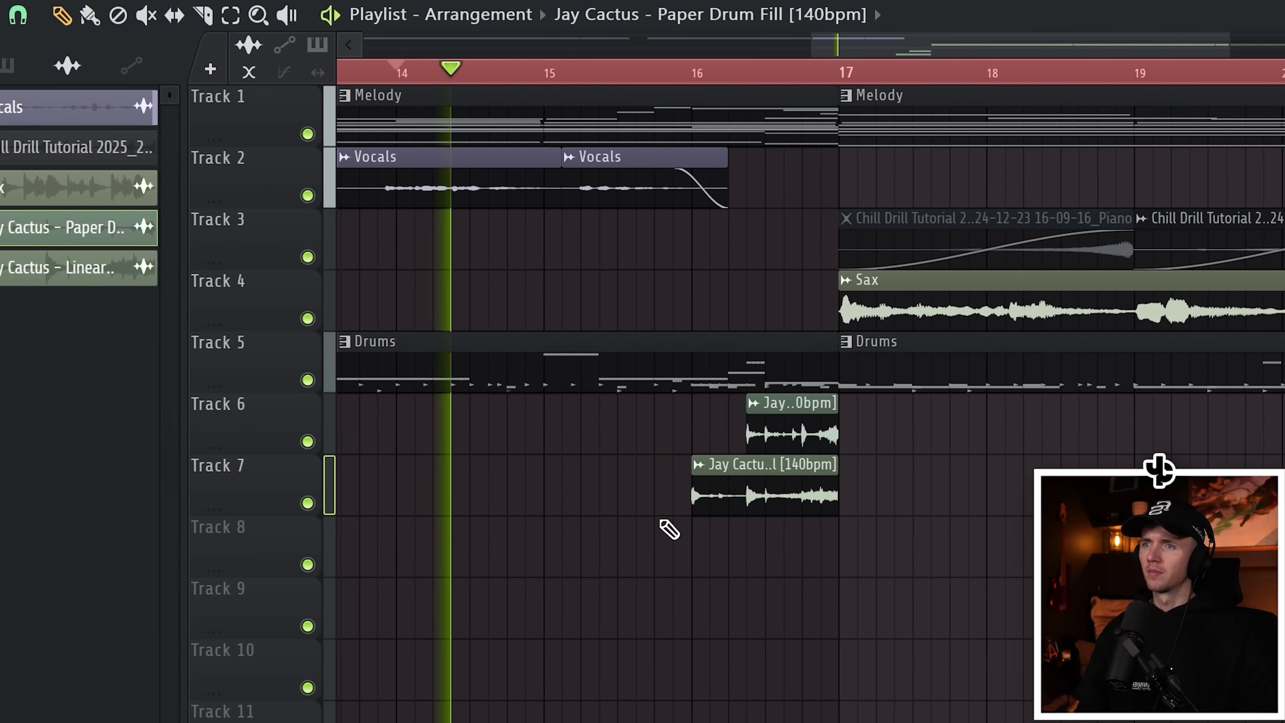
double_click(731, 483)
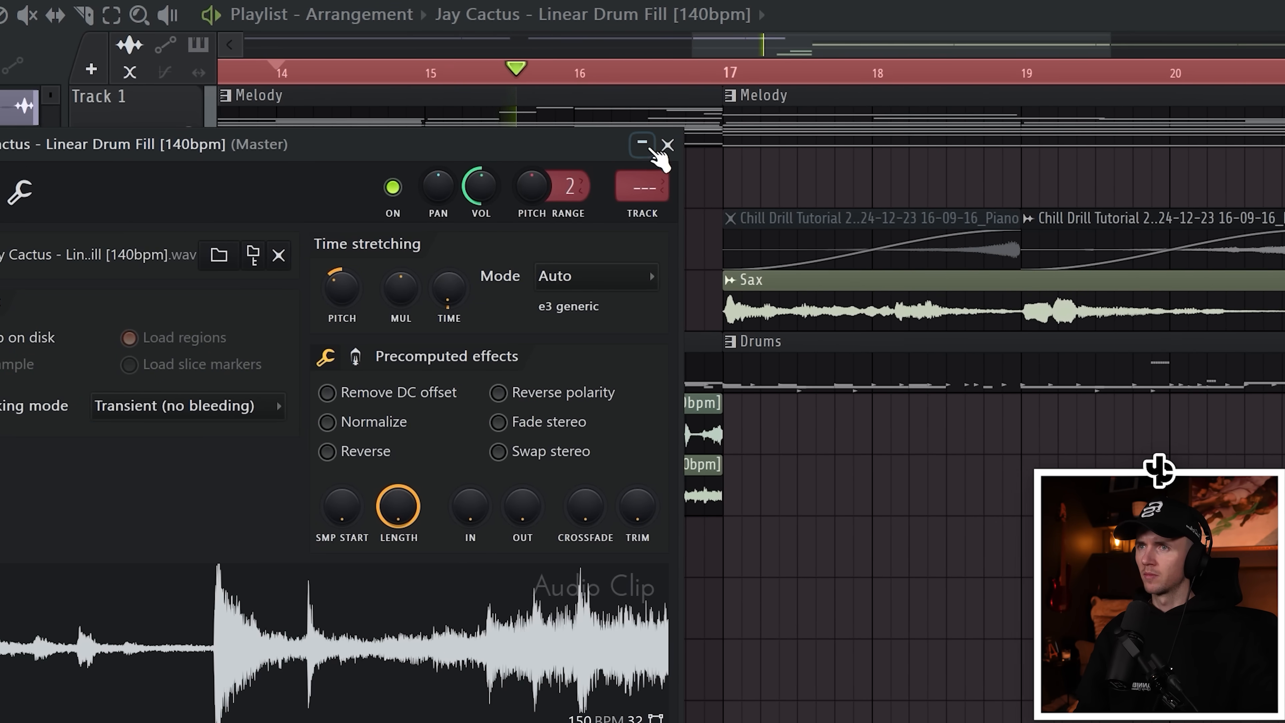
left_click(727, 145)
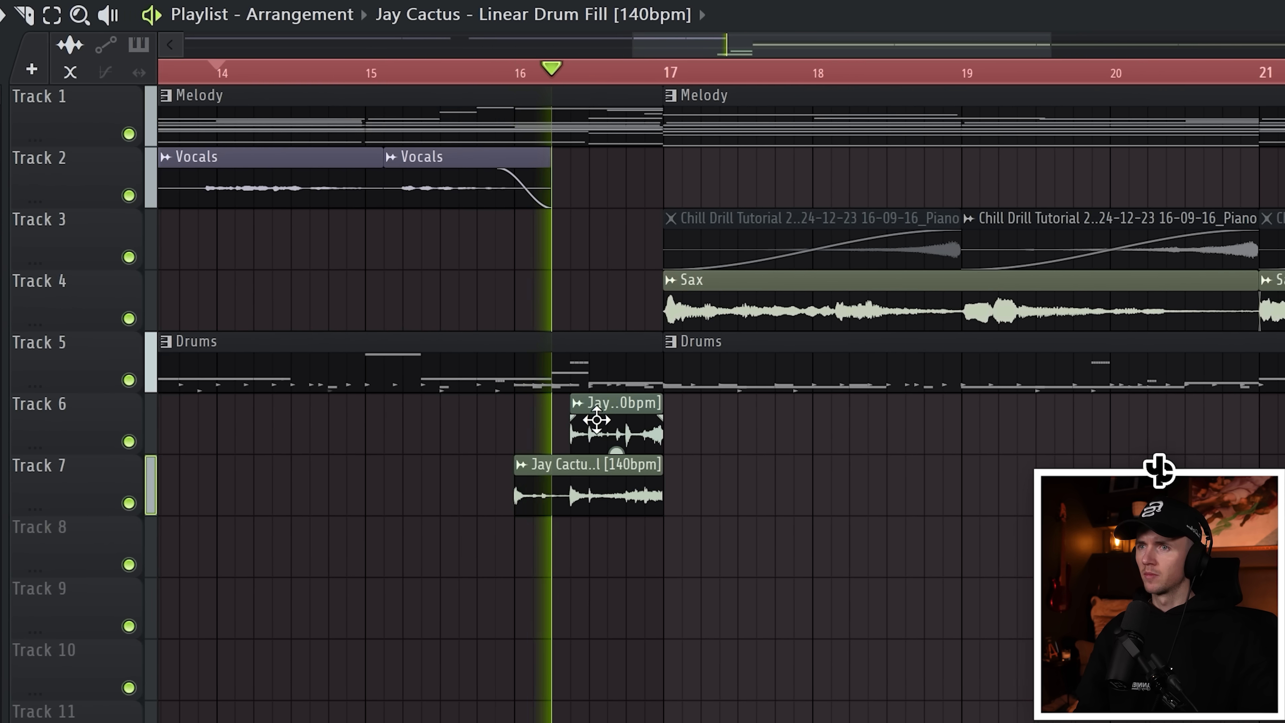
double_click(596, 419)
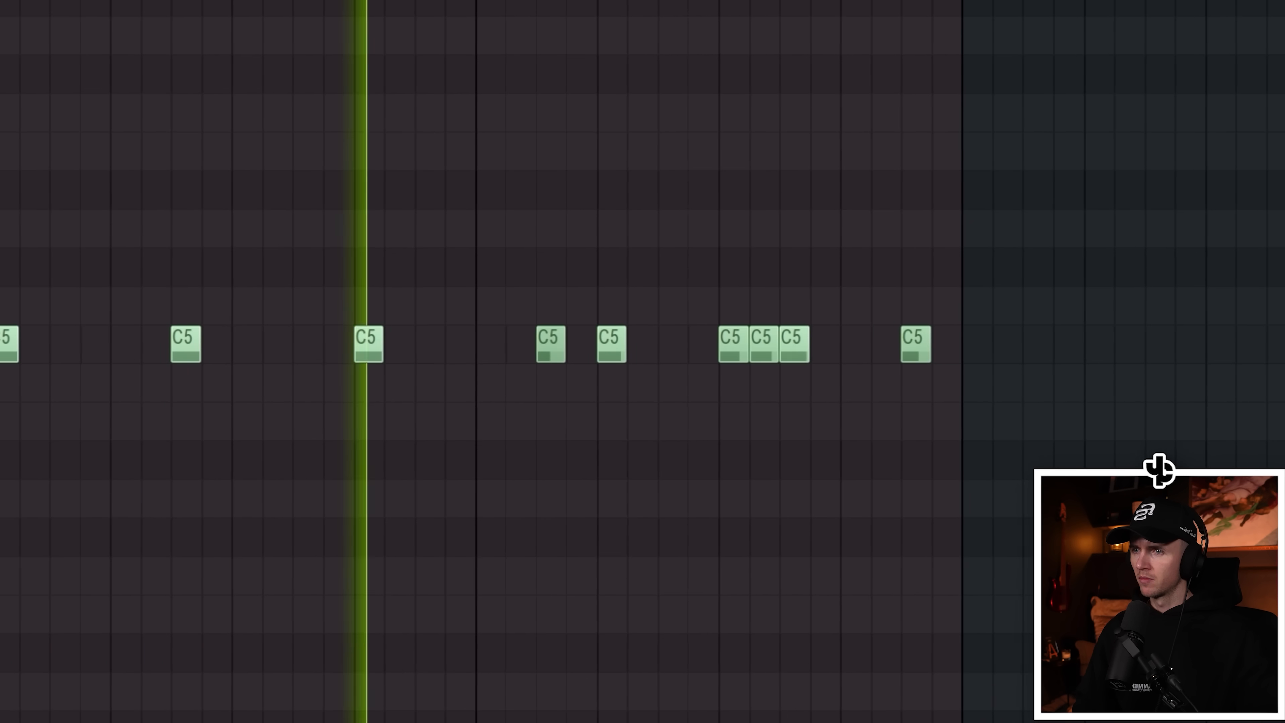
Duplicate the Gunna Snare channel's C5 note pattern into the following bars and clear the selection.
key("ctrl+b")
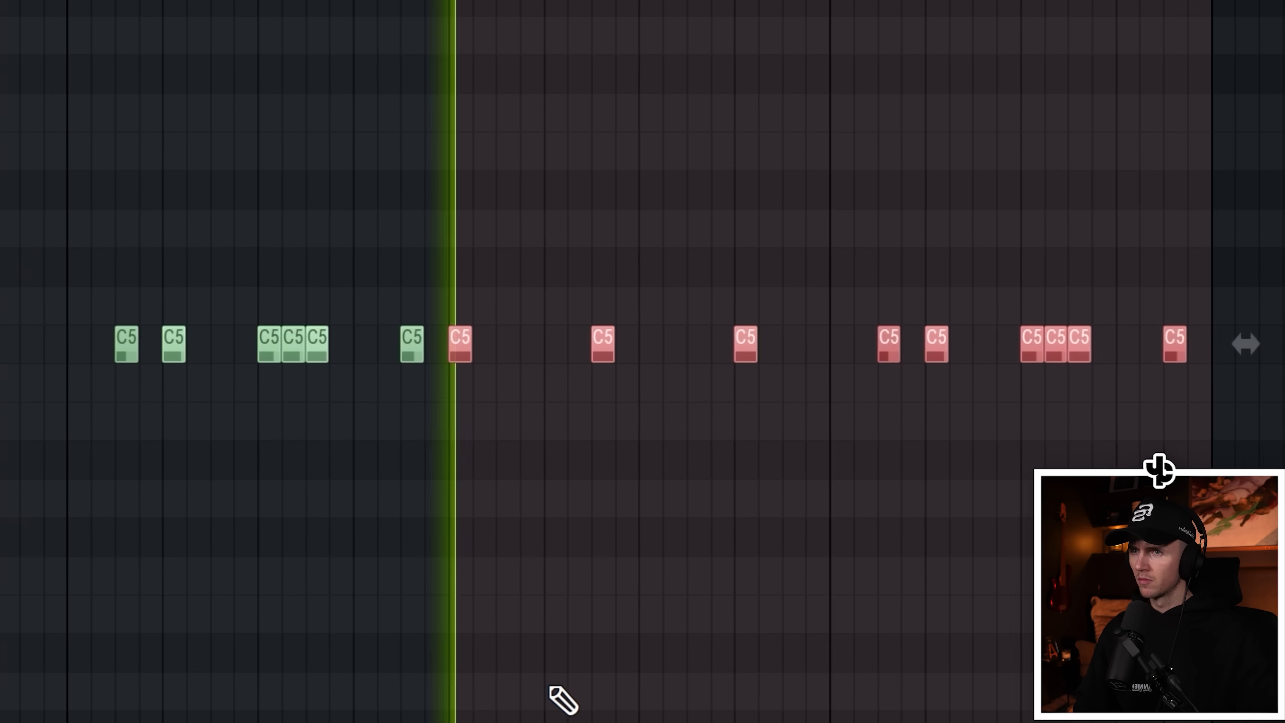
key("ctrl+d")
scroll(412, 87, "up", 1)
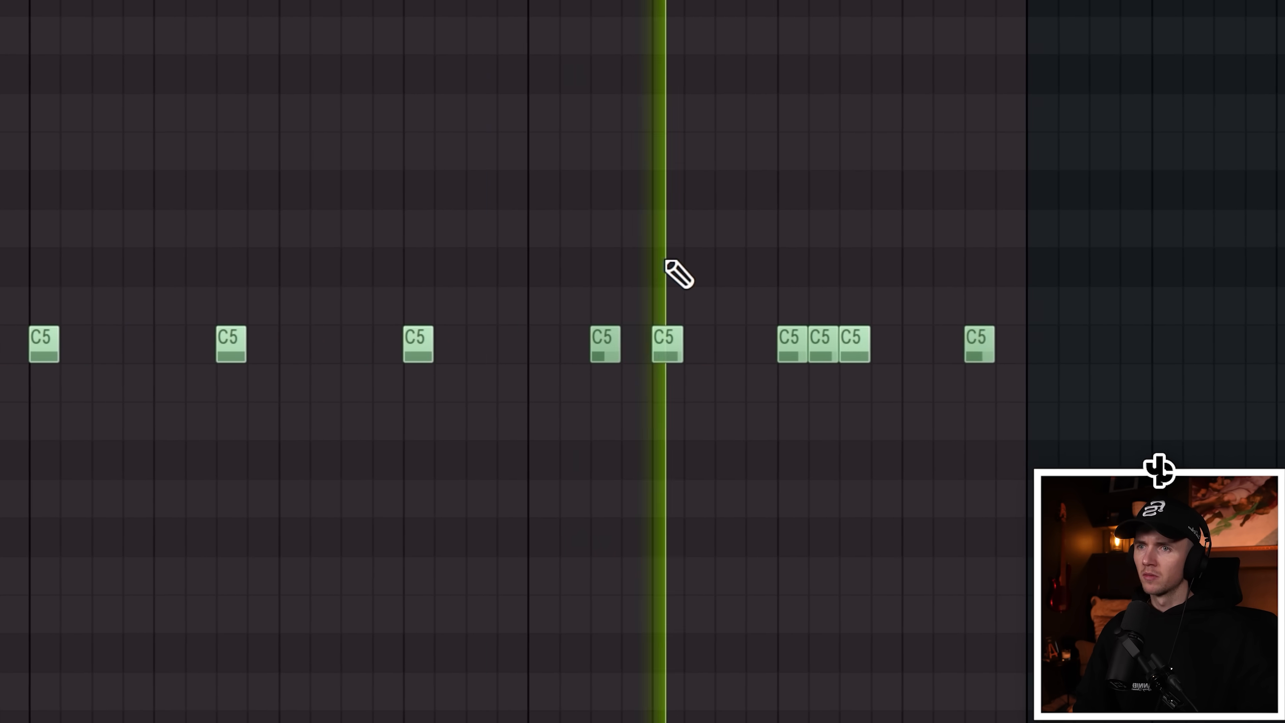
scroll(554, 250, "down", 1)
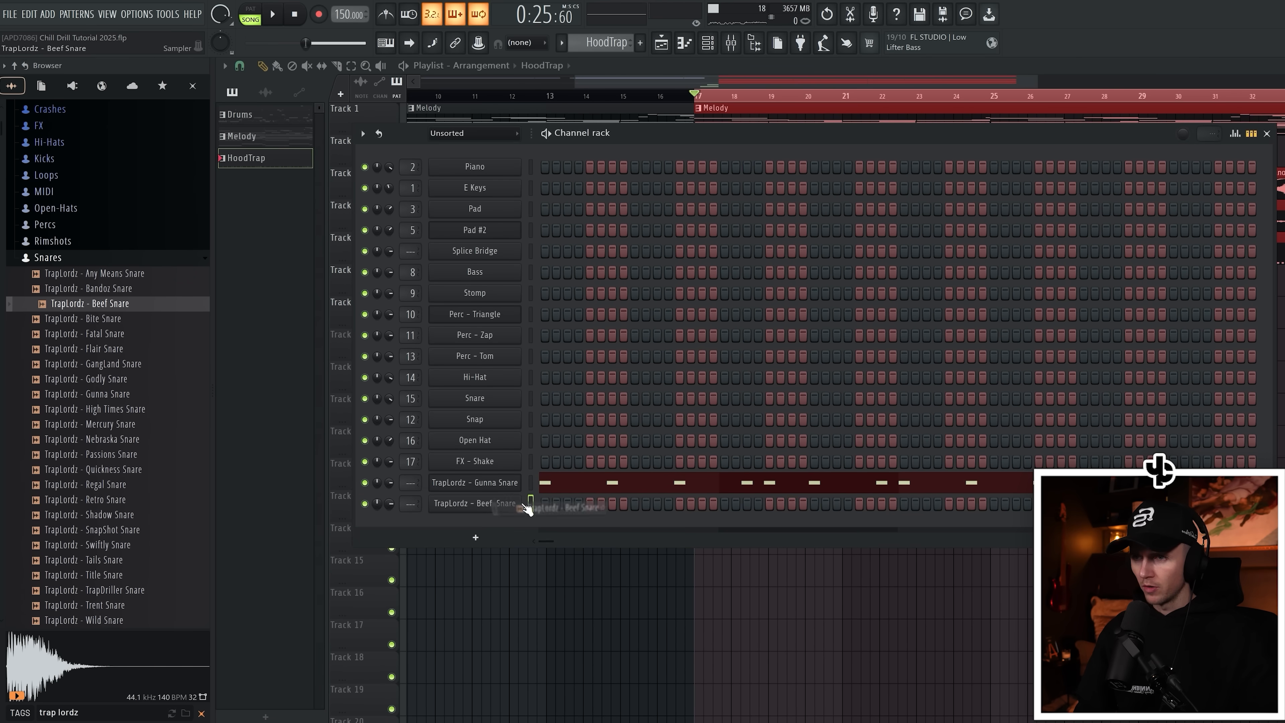
Program TrapLordz - Beef Snare hits on steps 9, 29 and 41 and one further along during playback.
key("space")
left_click(635, 505)
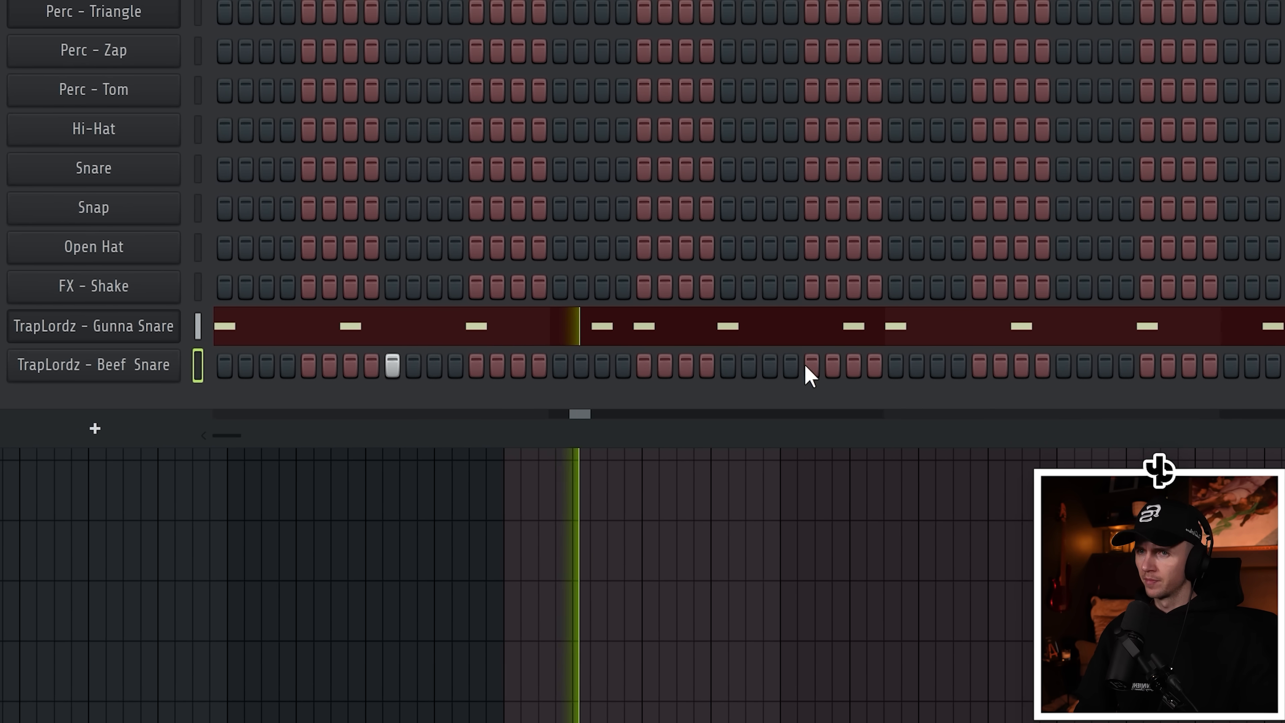
left_click(946, 366)
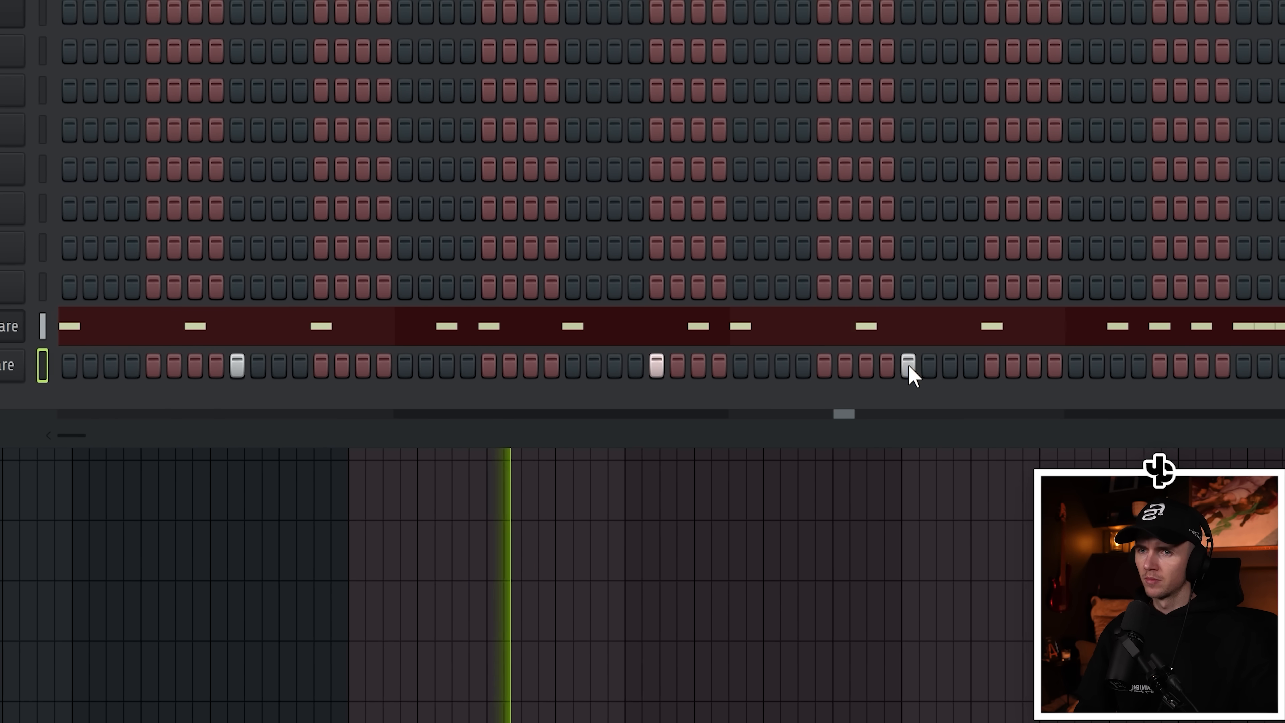
left_click(1169, 366)
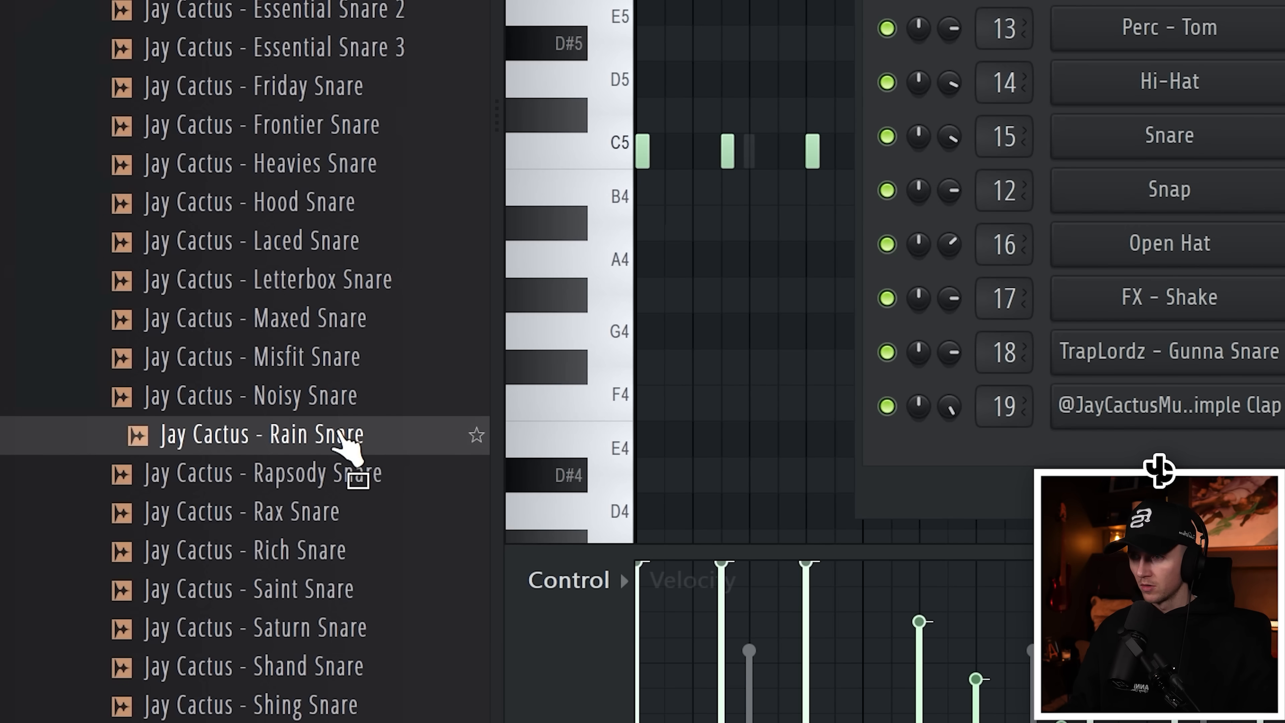
Load Jay Cactus - Rain Snare from the browser as a new channel and layer C5 hits on the snare rhythm.
left_click_drag(339, 436, 1253, 481)
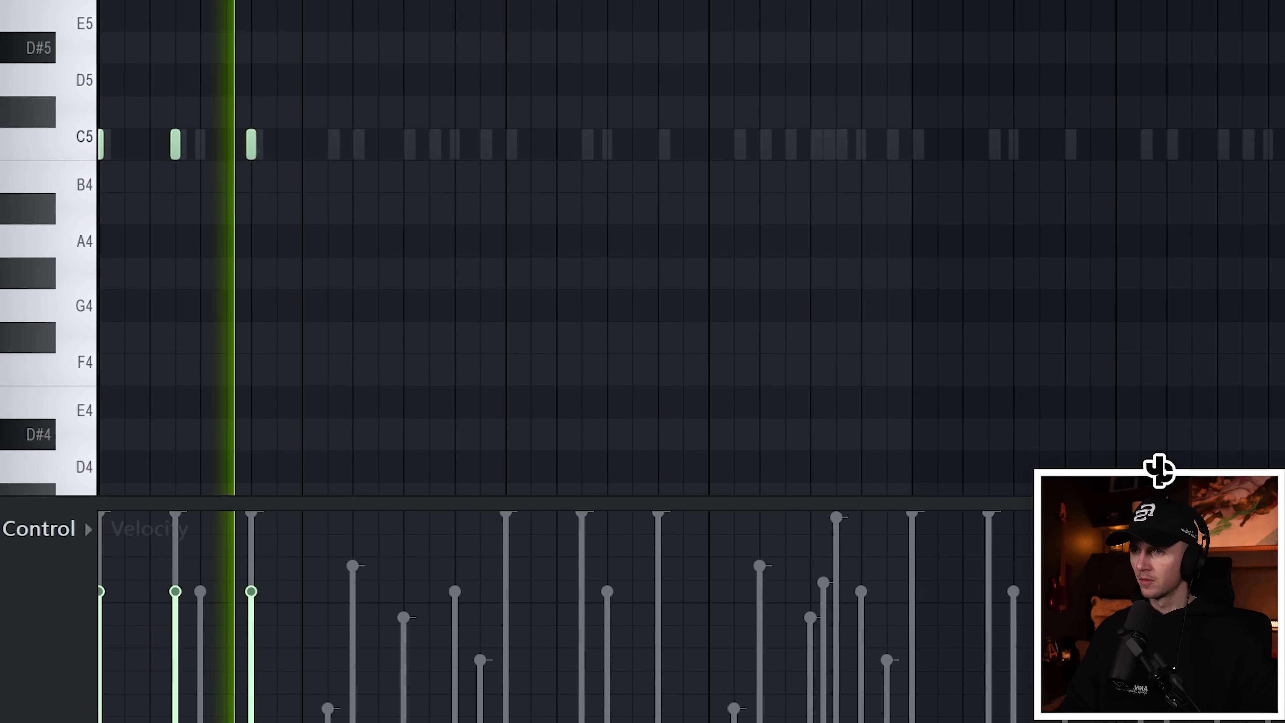
scroll(488, 149, "up", 1)
left_click(509, 147)
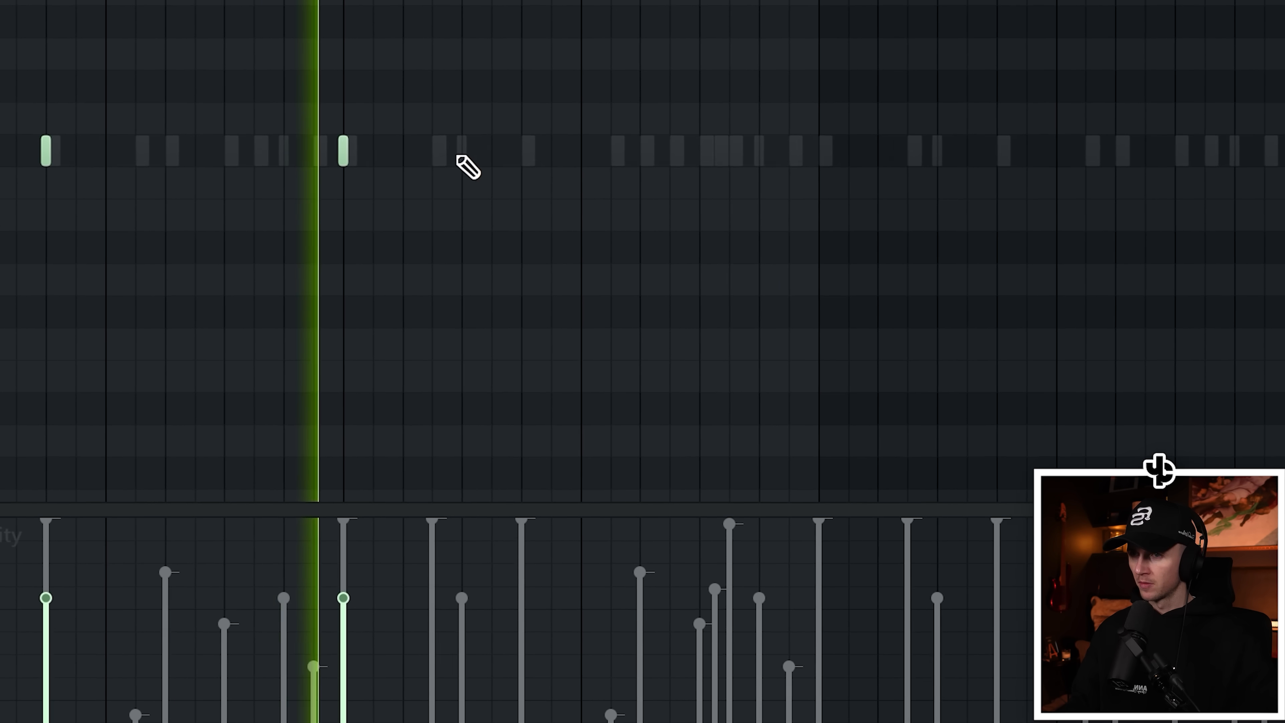
left_click(524, 152)
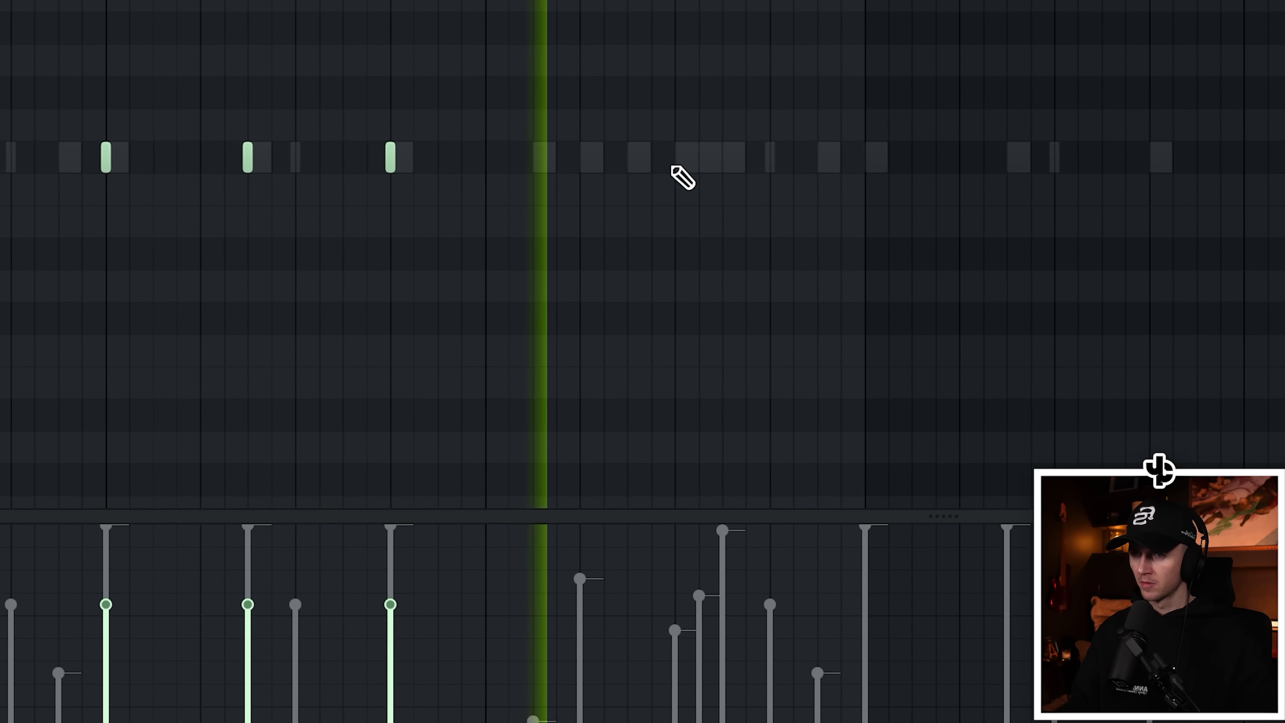
Complete the Rain Snare phrase with more C5 hits and lower the velocity of its last hit.
left_click(731, 153)
right_click(562, 159)
left_click_drag(694, 609, 701, 709)
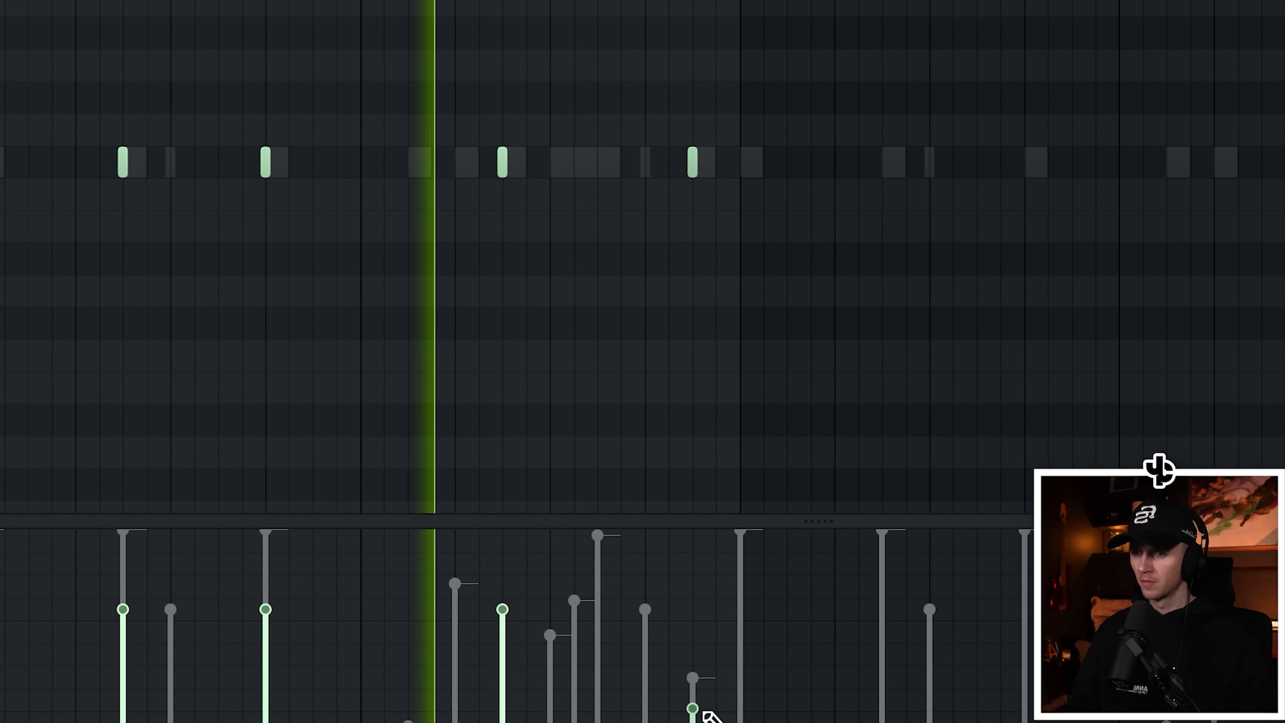
Duplicate the whole Rain Snare phrase into the next four bars and clear the selection.
scroll(806, 277, "down", 2)
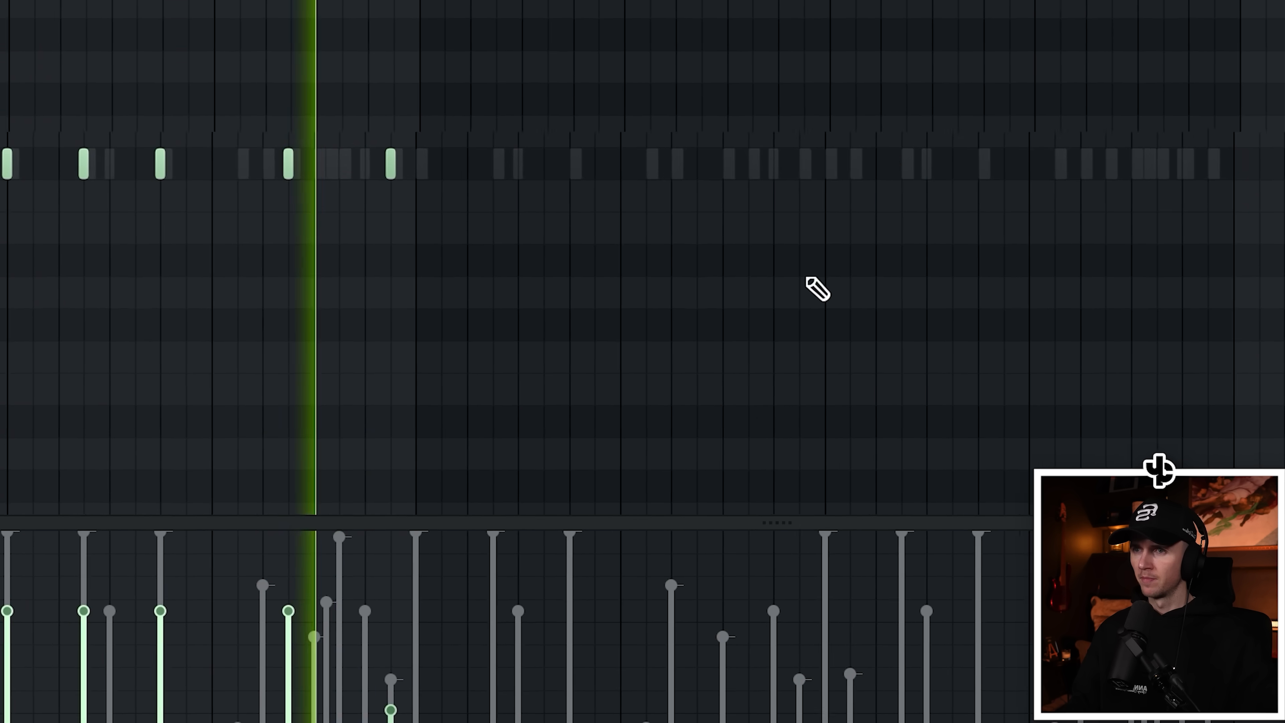
key("ctrl+a")
key("ctrl+b")
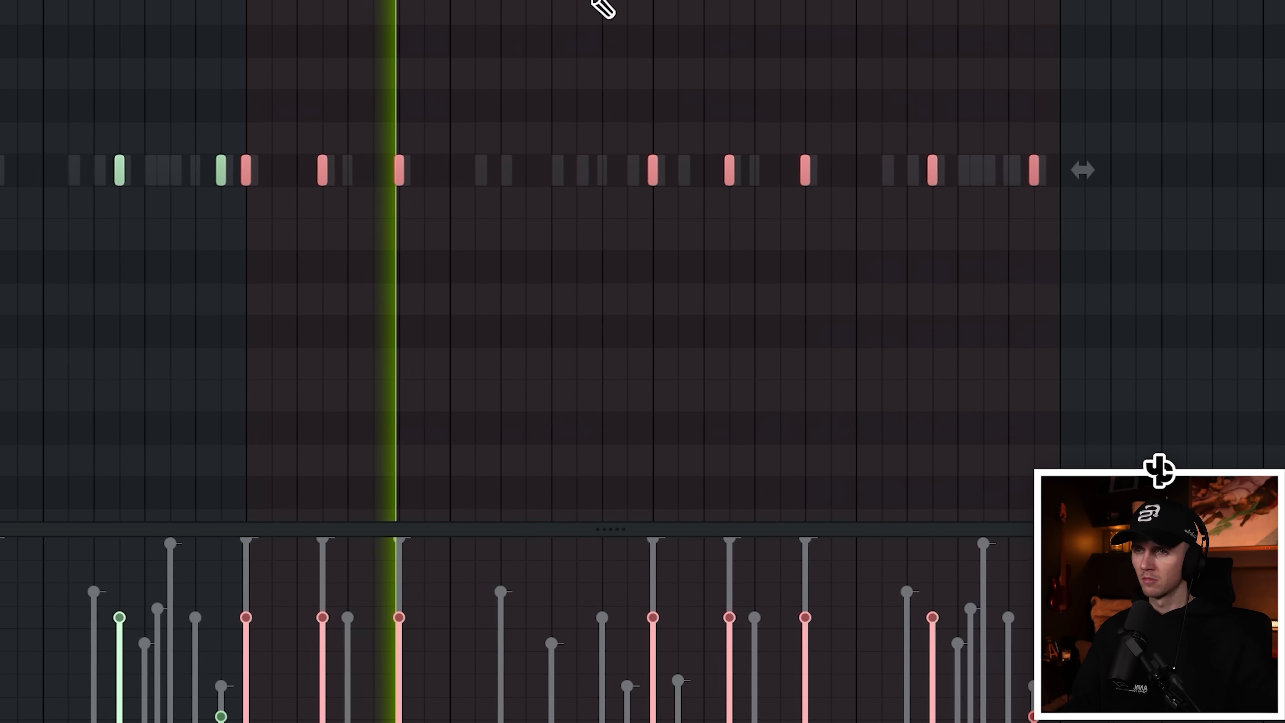
key("ctrl+a")
key("ctrl+d")
left_click(642, 171)
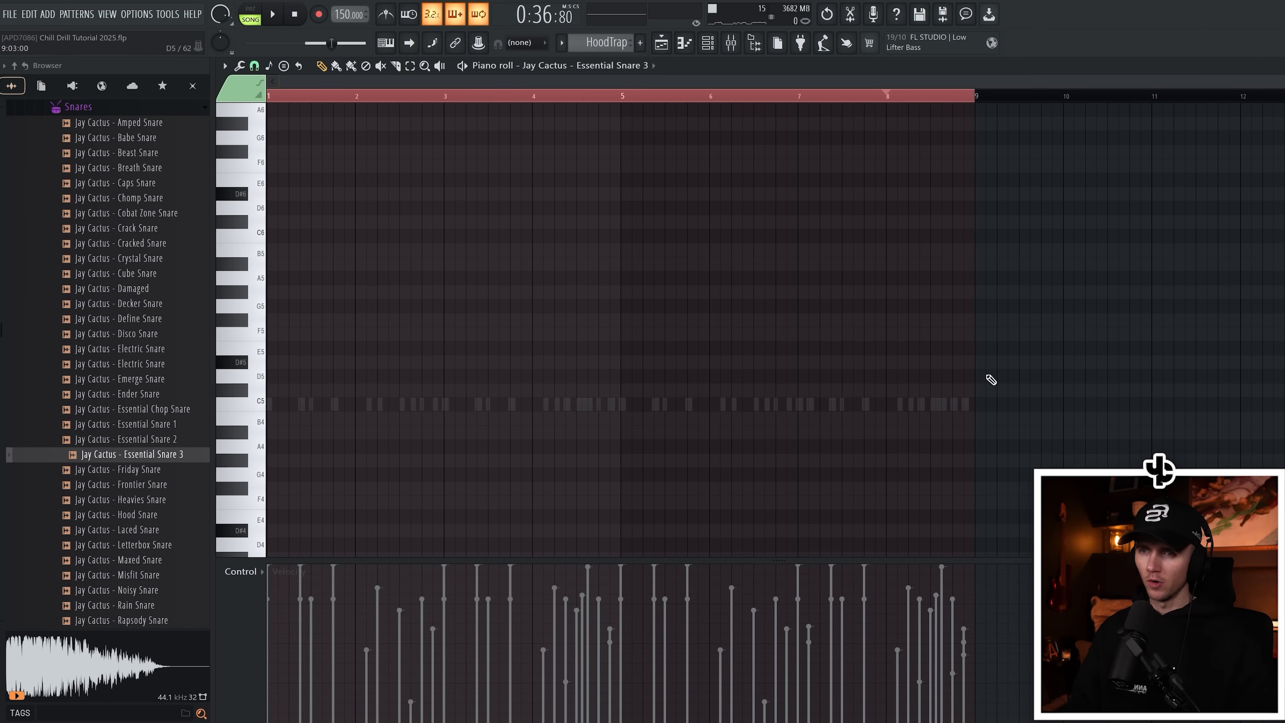
Place a C5 hit near the end of bar 8 on the Essential Snare 3 channel.
key("space")
scroll(971, 408, "up", 5)
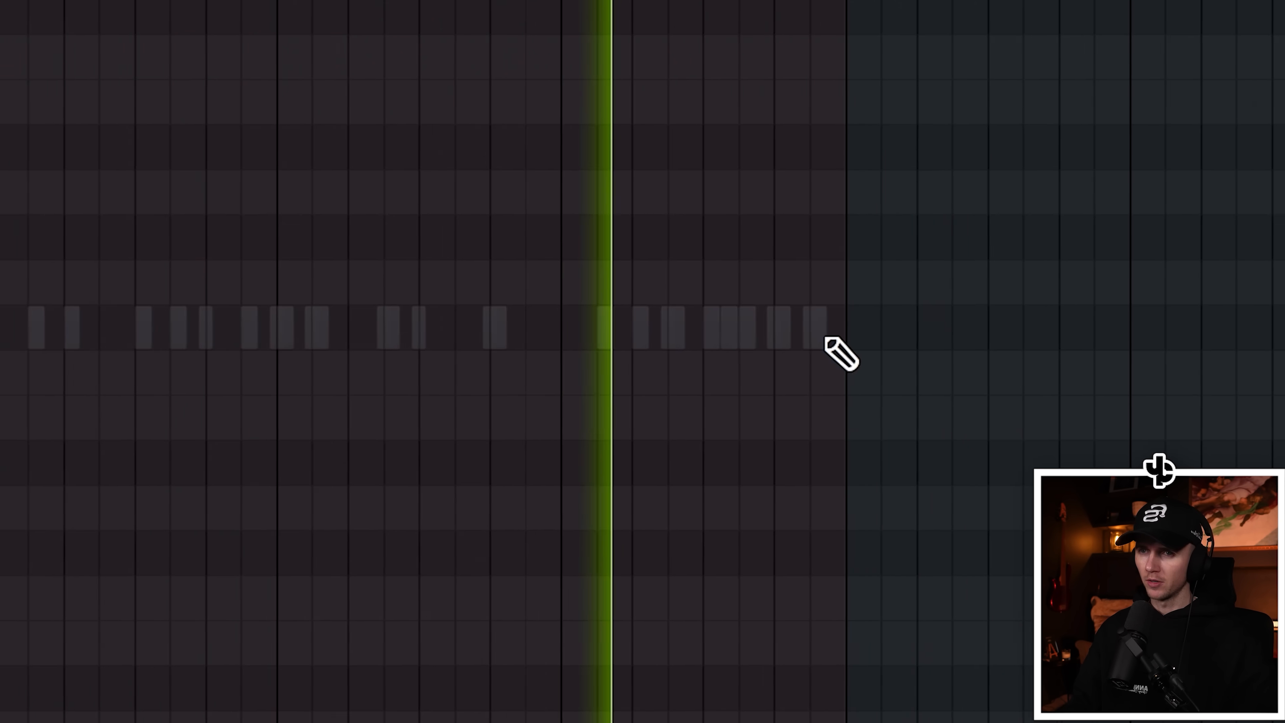
left_click(963, 408)
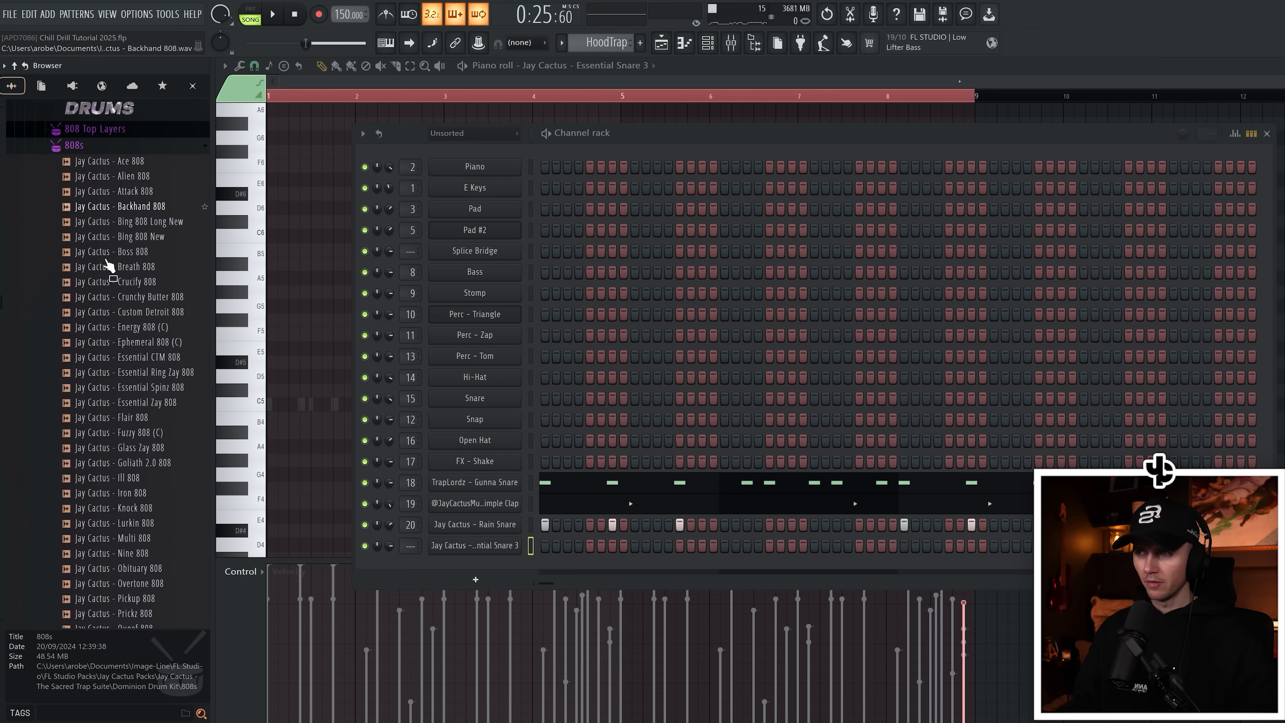
Load an 808 sample from the browser as a new channel and copy its B4 notes to D#5 in bars 5–8.
left_click_drag(152, 350, 651, 596)
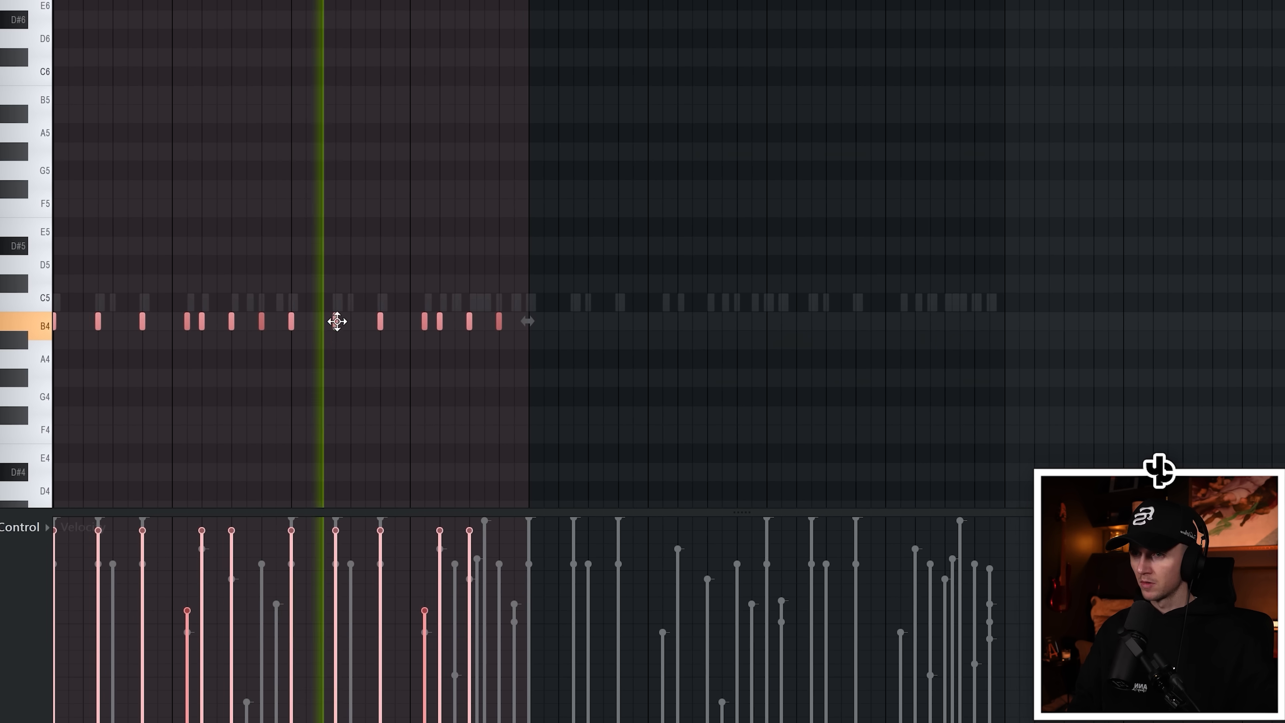
left_click_drag(337, 321, 749, 241)
left_click(697, 126, "ctrl")
scroll(619, 171, "up", 2)
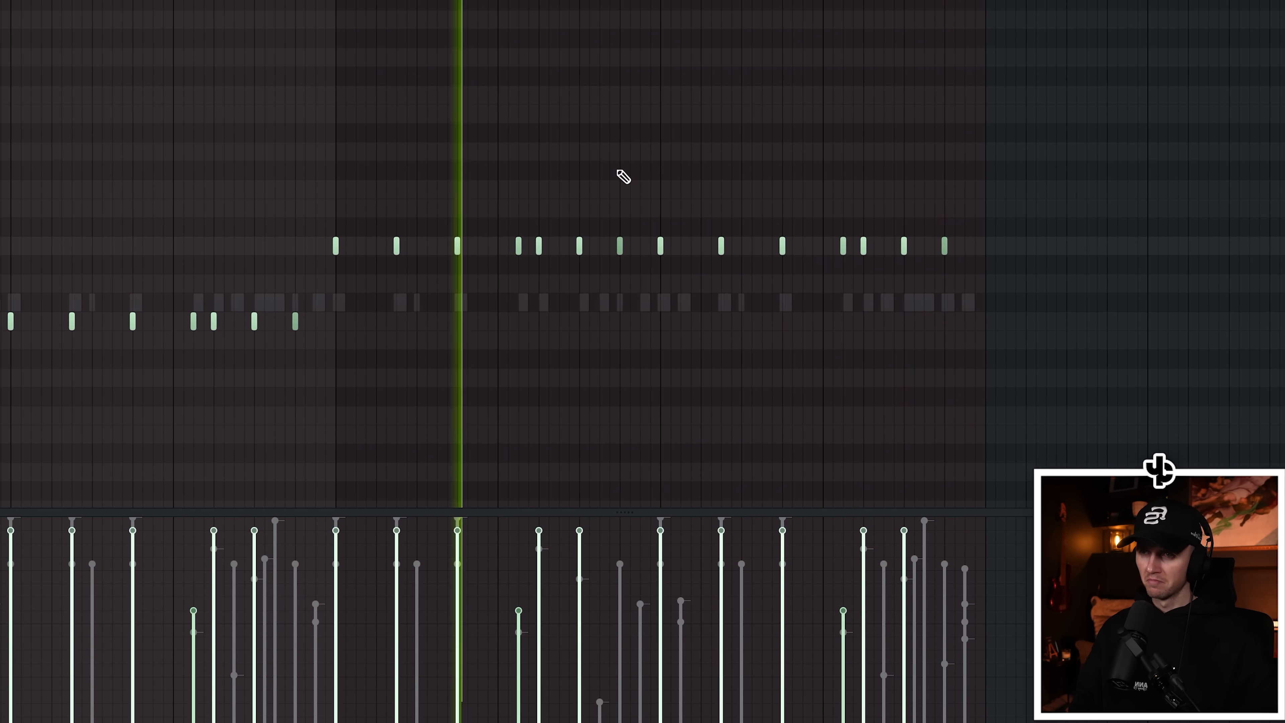
Move the 808 notes at the middle of bars 4 and 8 to C#5.
scroll(618, 178, "down", 1)
scroll(632, 198, "up", 3)
scroll(632, 200, "down", 3)
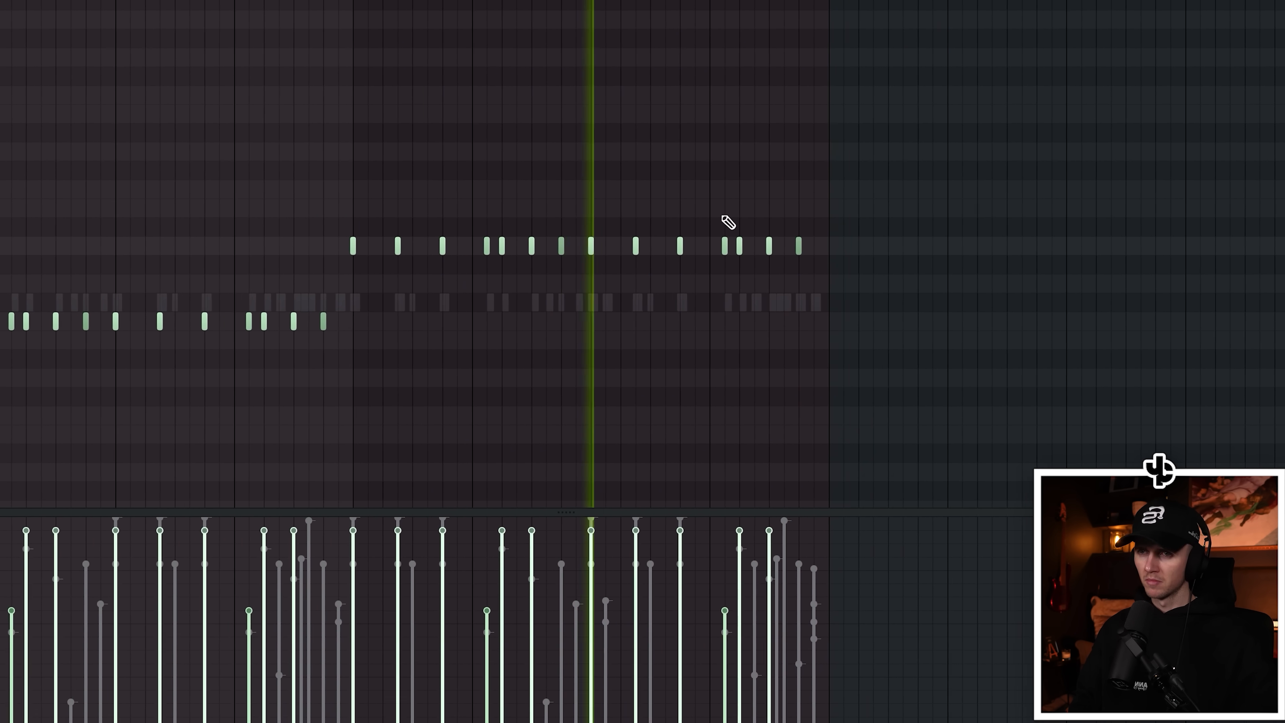
scroll(708, 214, "up", 3)
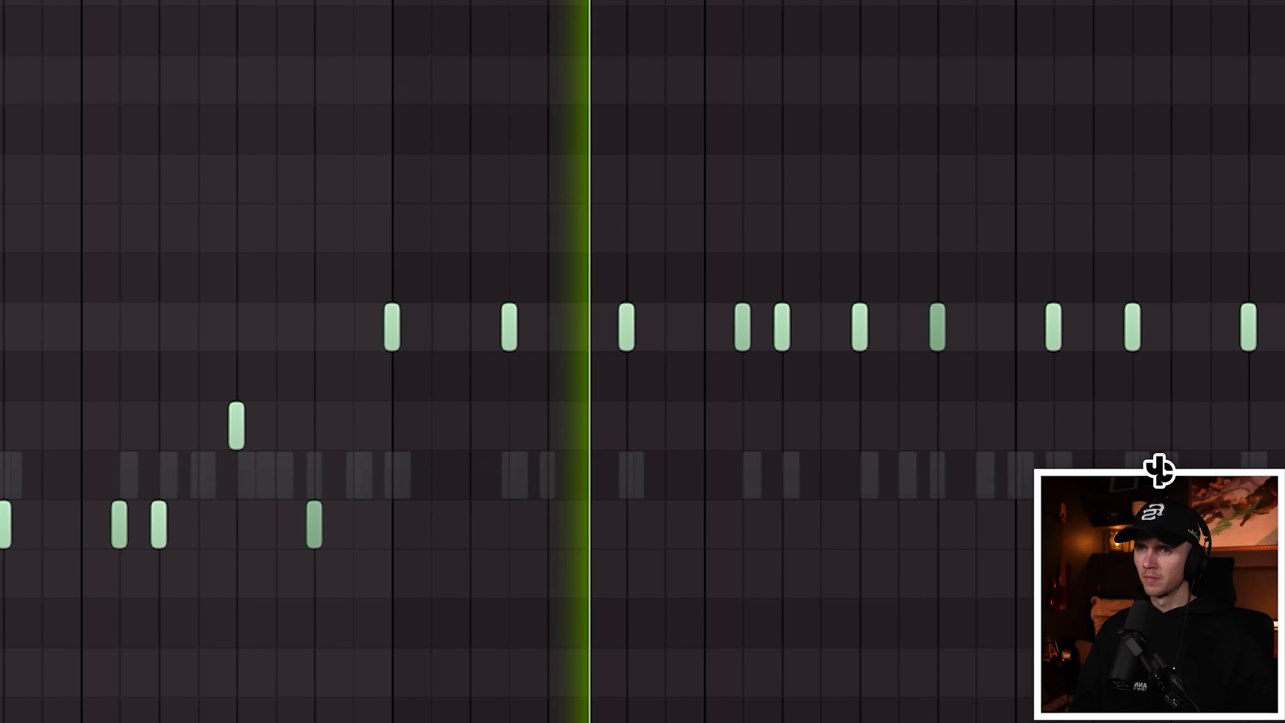
scroll(1256, 229, "up", 3)
left_click_drag(1236, 318, 1120, 420)
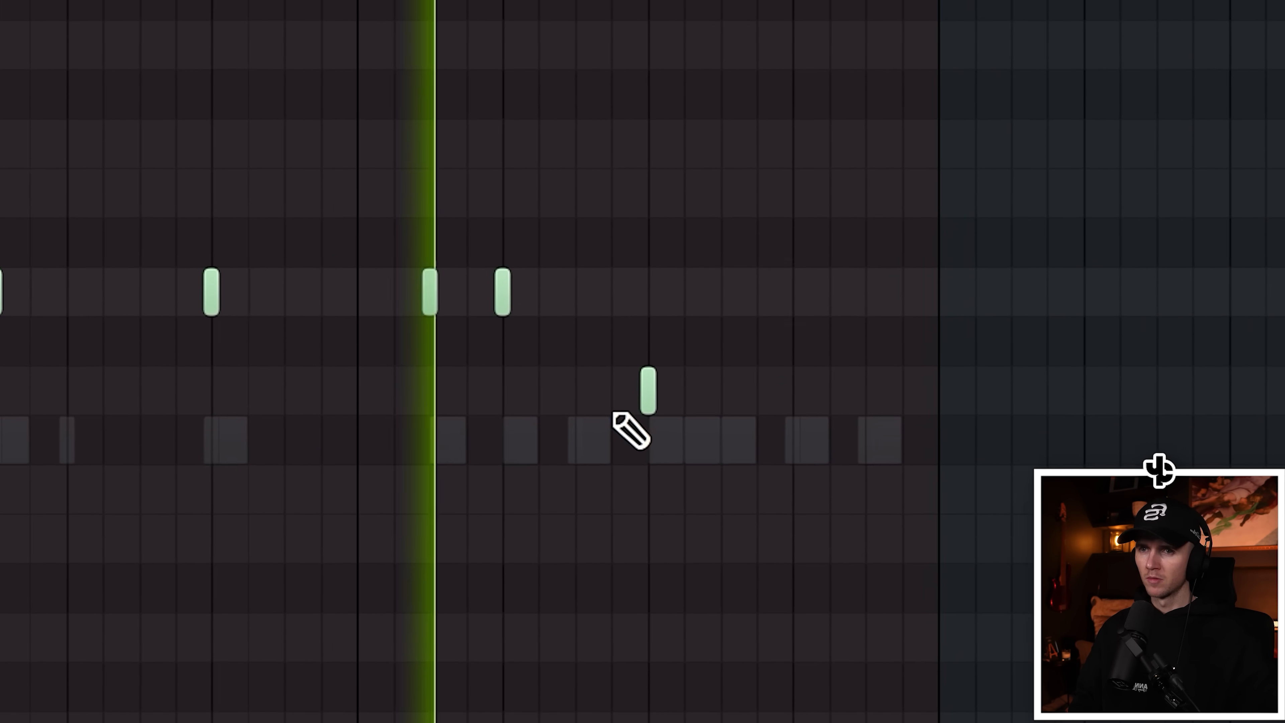
Load the Wizard Open Hat sample from the browser as a new channel and place two C#5 hits in the second half of bar 2.
left_click_drag(283, 462, 1039, 528)
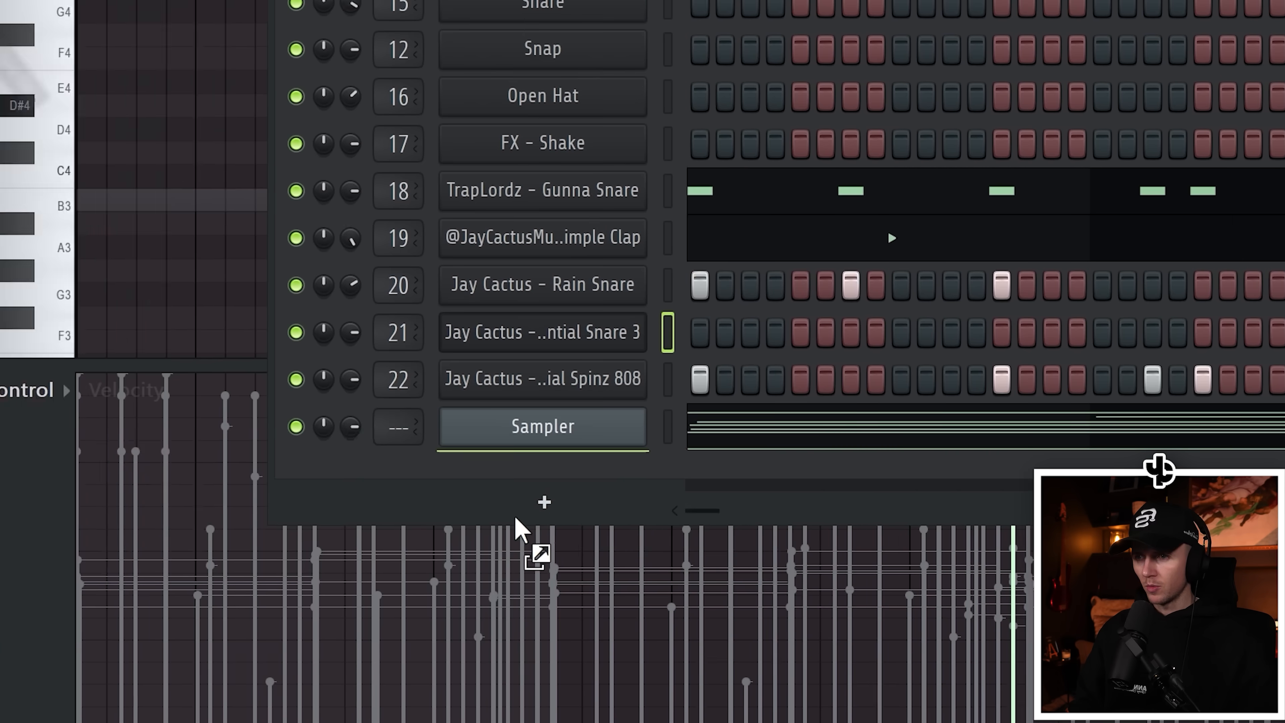
left_click_drag(516, 518, 324, 473)
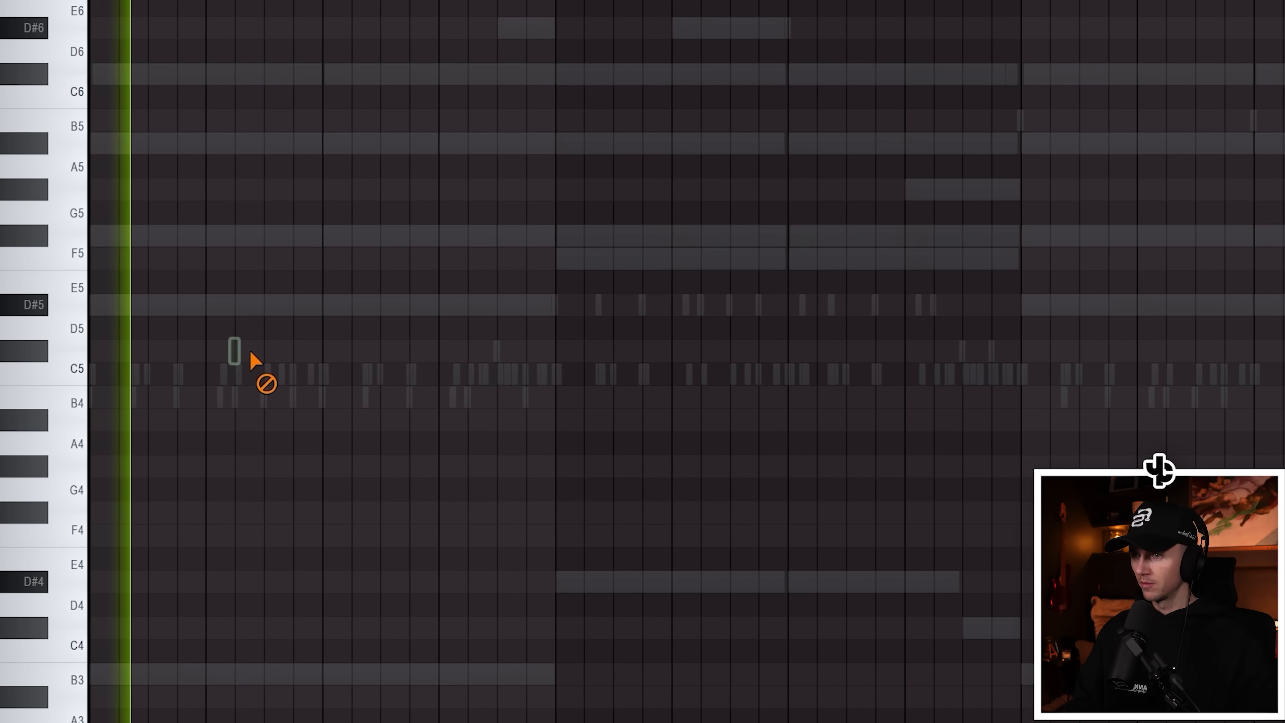
scroll(230, 364, "up", 2)
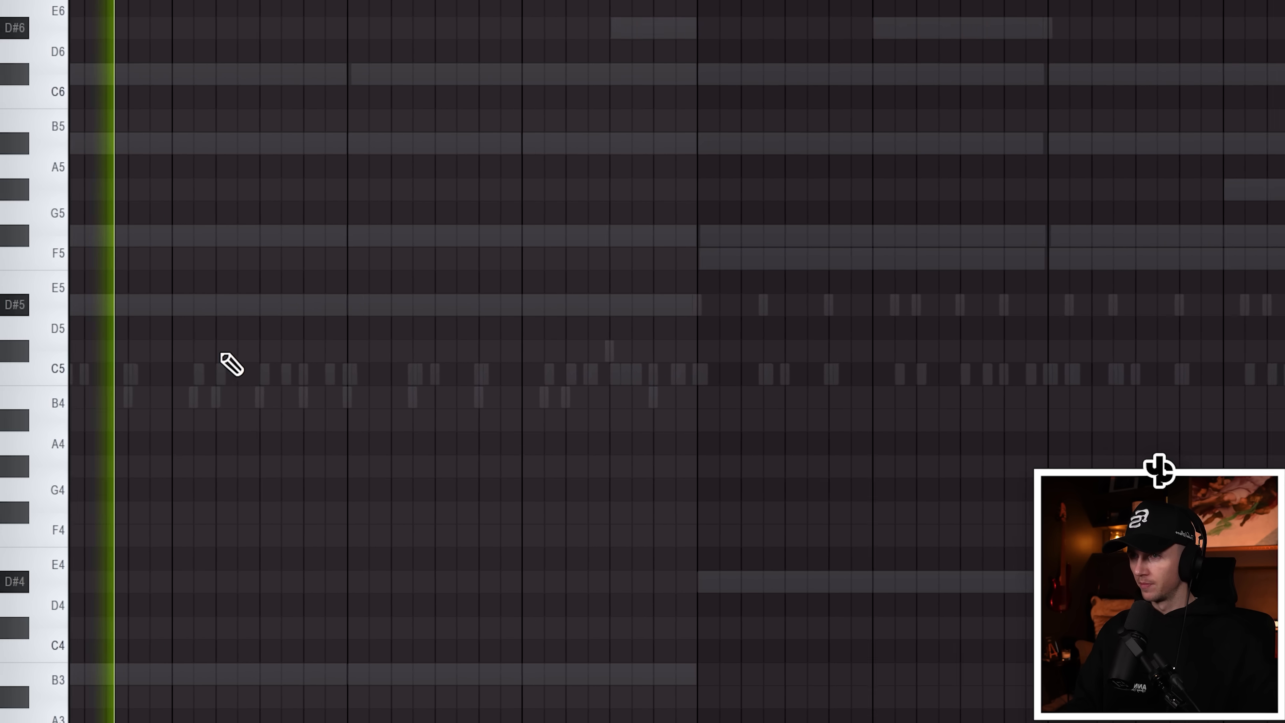
left_click(258, 350)
left_click(303, 351)
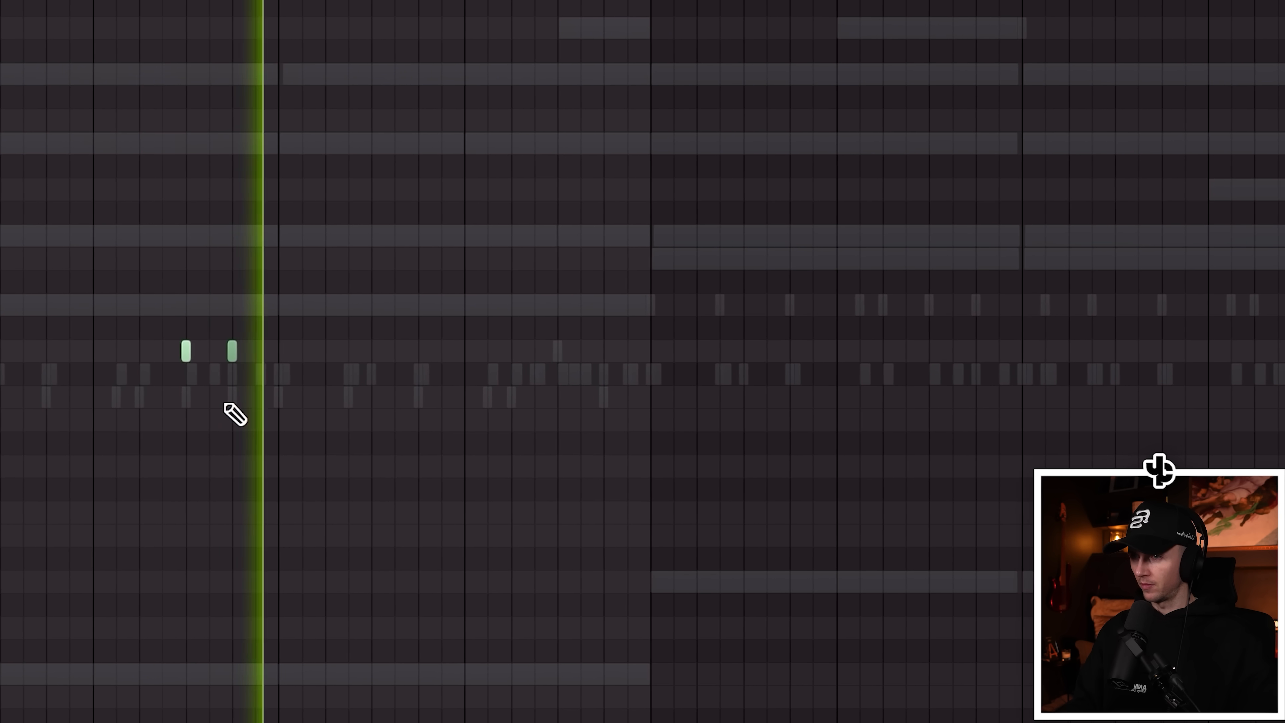
Move both C#5 open hat hits together into bar 8, on its second and third beats.
key("ctrl+a")
mouse_move(167, 350)
left_mouse_down()
mouse_move(513, 364)
mouse_move(440, 359)
left_mouse_up()
mouse_move(737, 318)
left_mouse_down()
mouse_move(530, 379)
mouse_move(596, 356)
left_mouse_up()
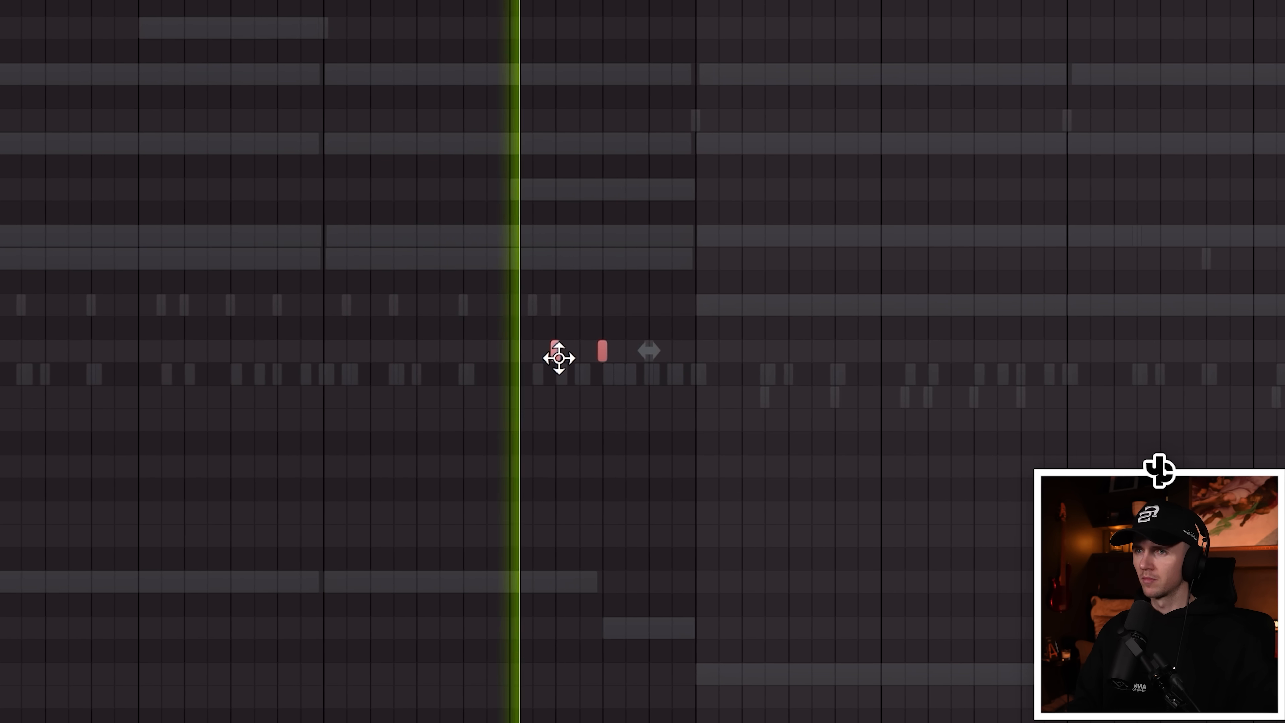
scroll(476, 256, "down", 2)
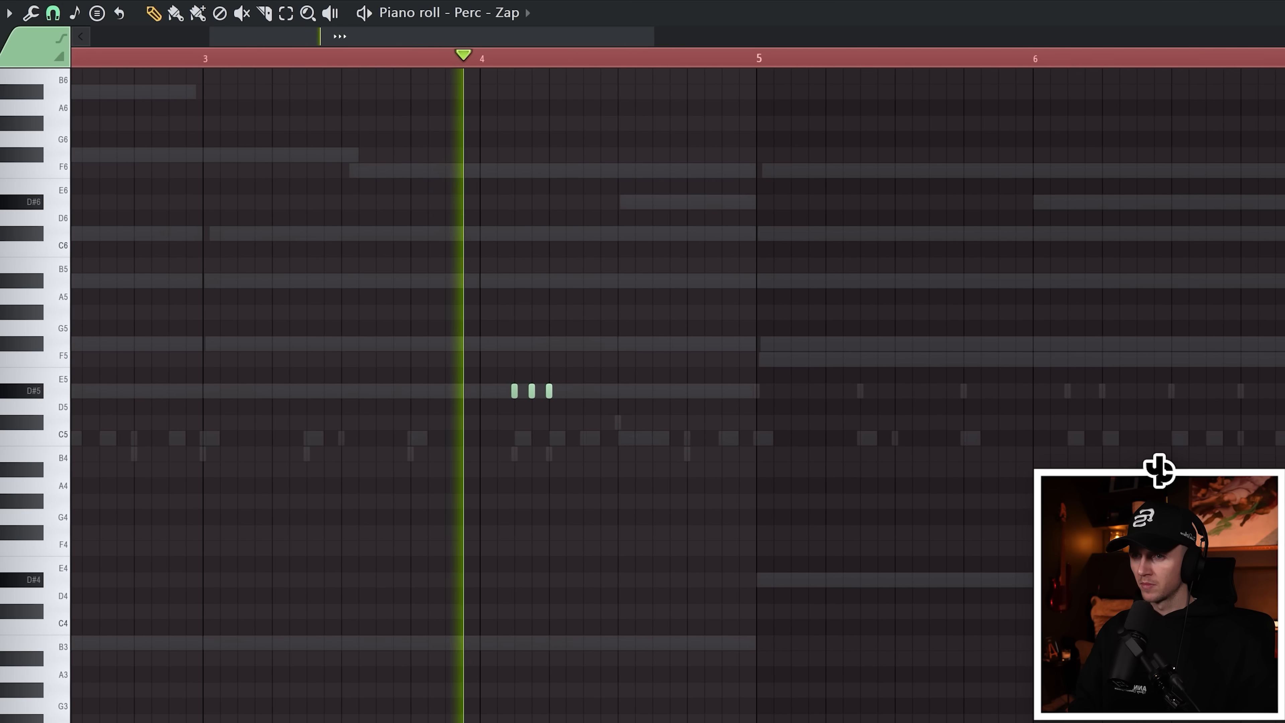
Duplicate the Perc - Zap phrase with its three D#5 notes in bar 4 into the following bars.
scroll(766, 520, "down", 4)
left_click_drag(1191, 56, 218, 43)
key("ctrl+b")
scroll(356, 473, "up", 3)
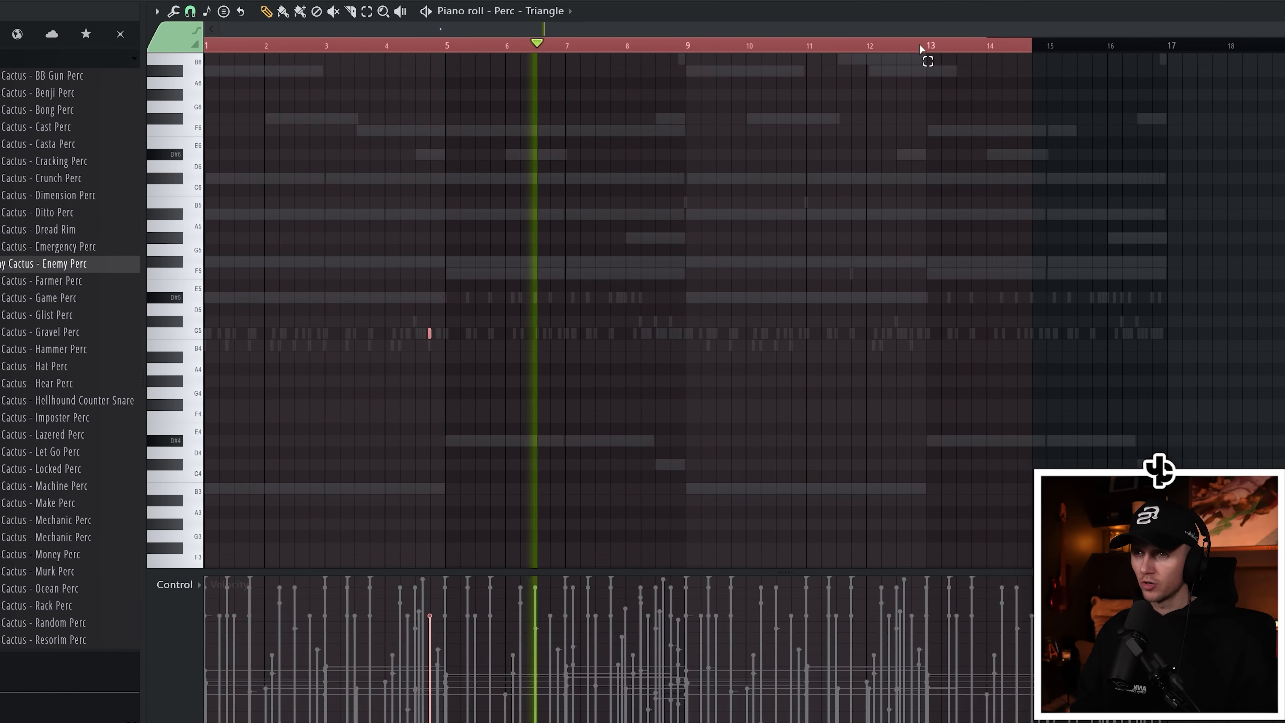
Duplicate bars 1–4 of the Perc - Triangle part with its C5 hit into the following bars and select all its notes.
left_click_drag(924, 55, 430, 57)
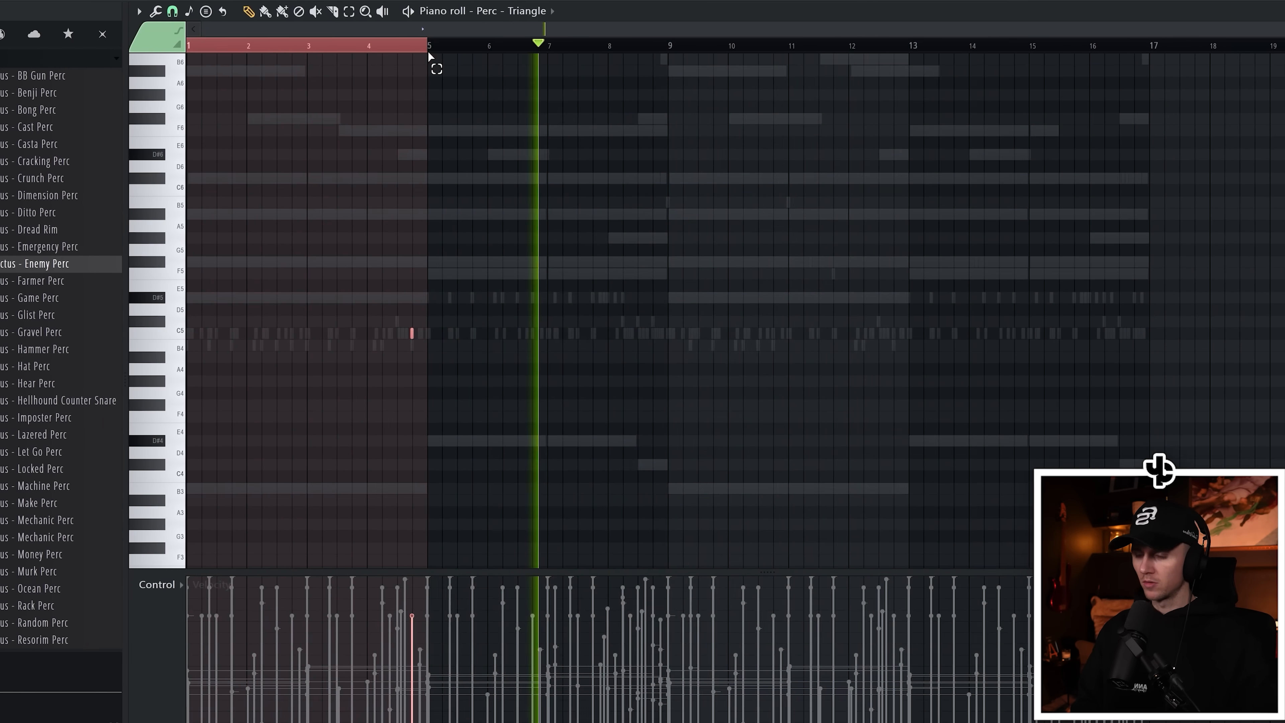
key("ctrl+b")
key("ctrl+a")
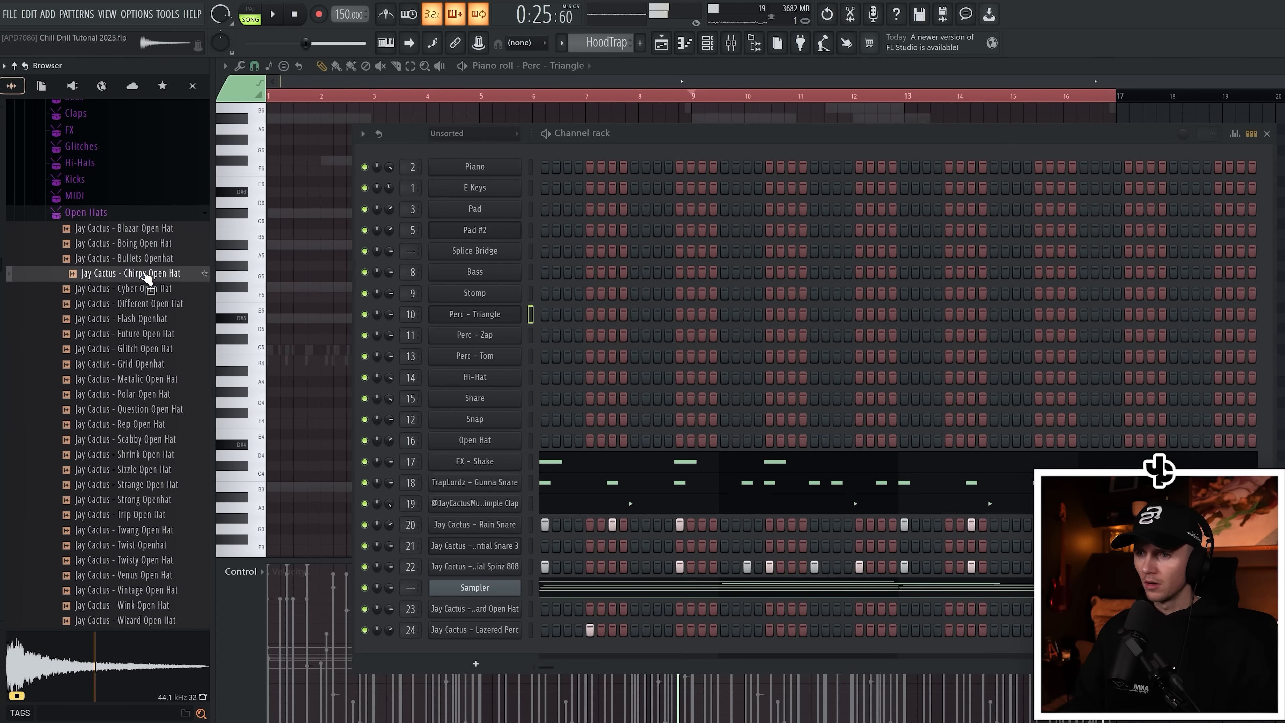
Load the Chirpy Open Hat sample as a new channel and place short and long C5 notes in bars 1, 3, 5 and 7.
left_click_drag(519, 639, 521, 641)
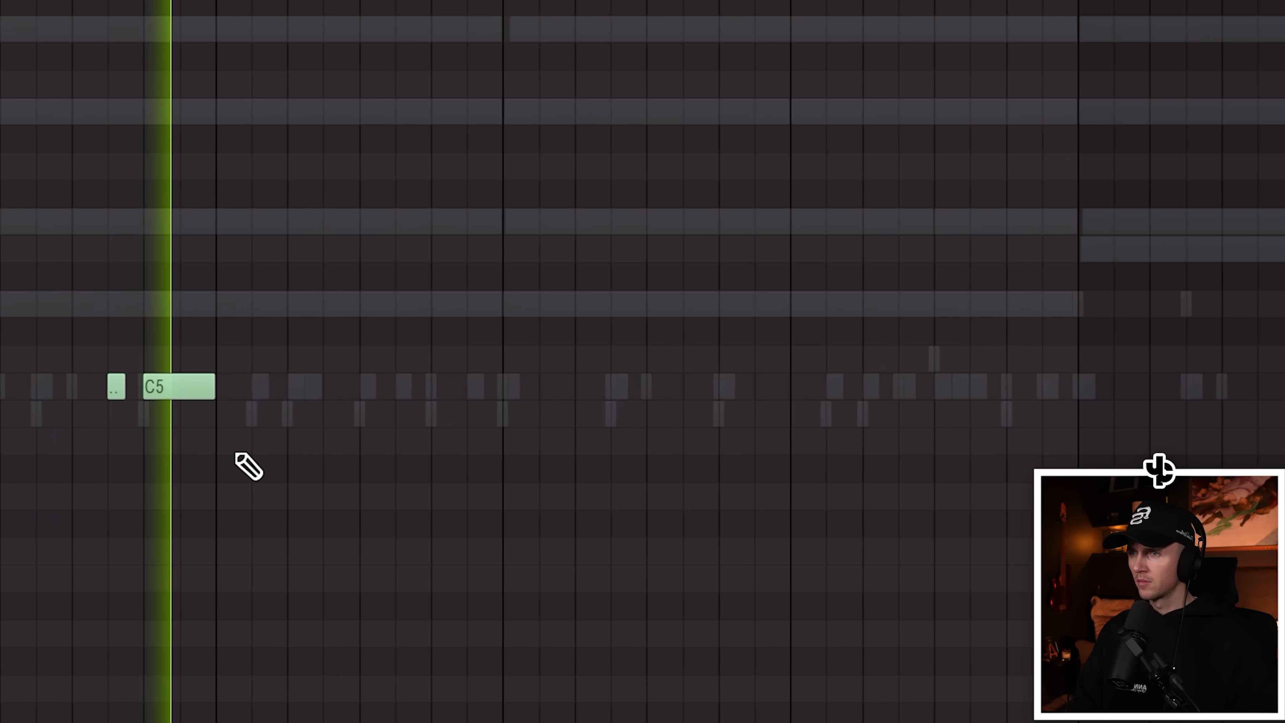
left_click(529, 387)
left_click_drag(582, 387, 535, 387)
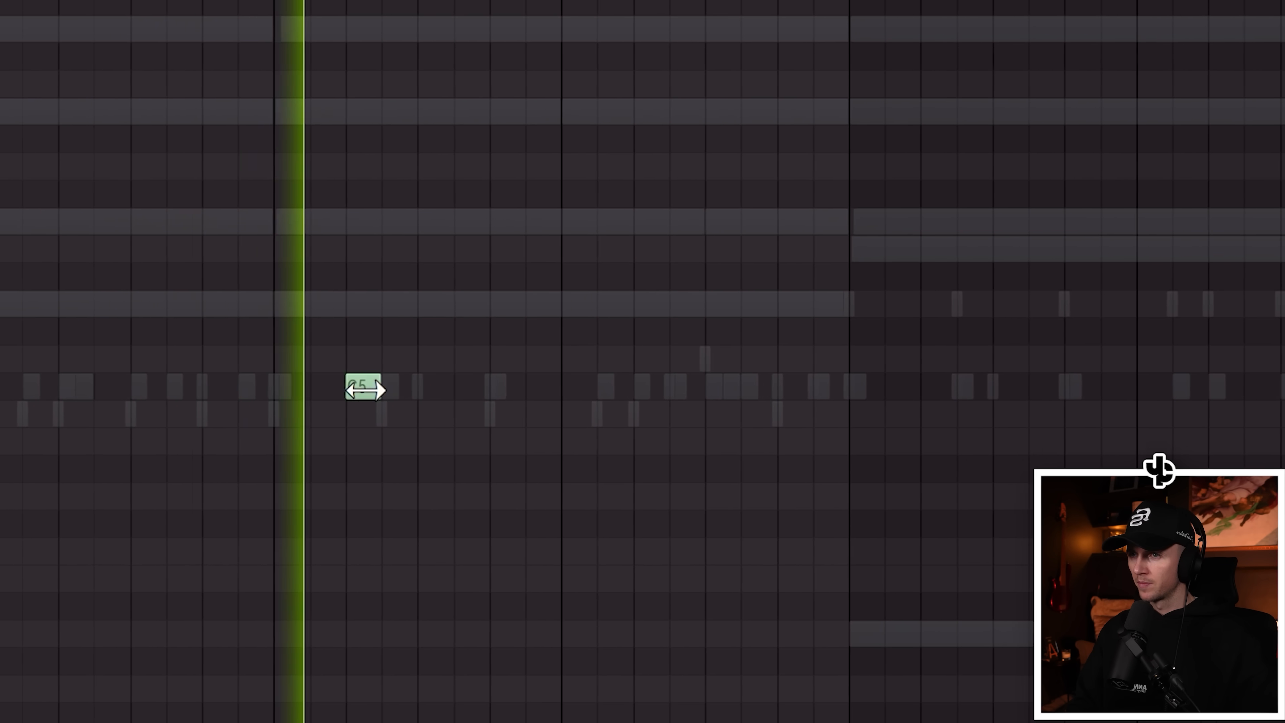
scroll(395, 437, "up", 2)
left_click(508, 382)
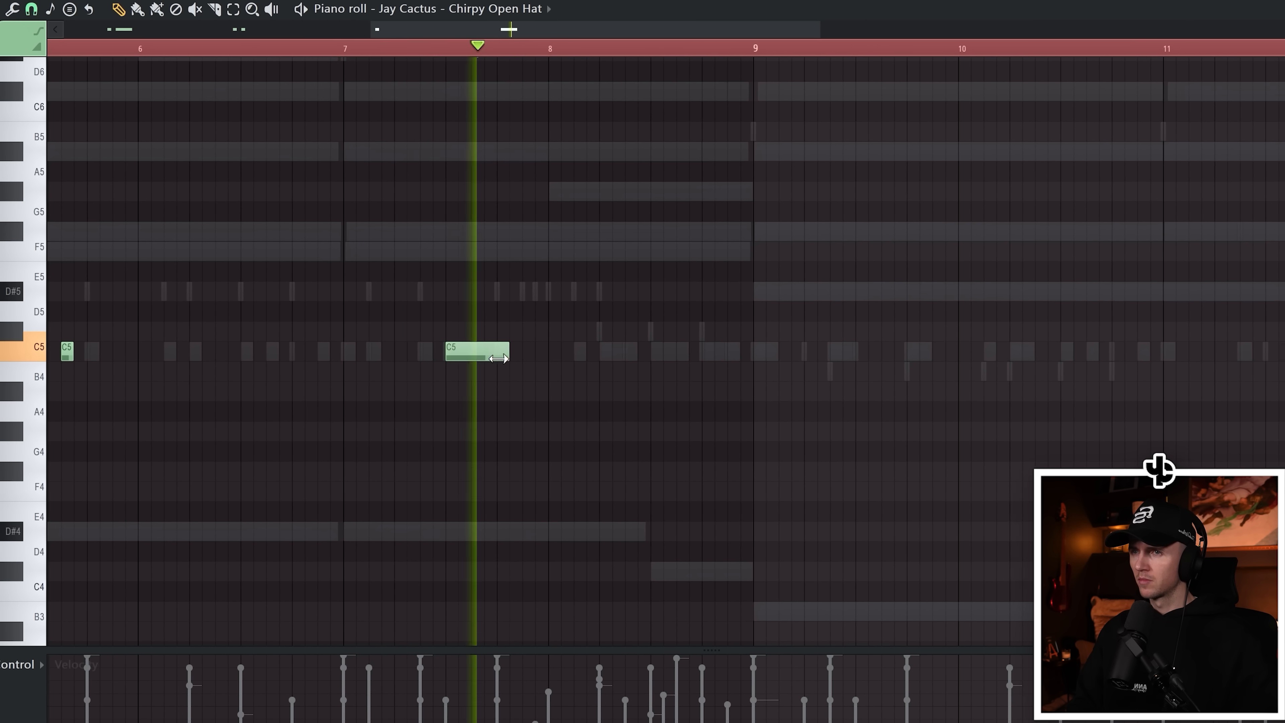
Duplicate all Chirpy Open Hat notes from bars 1–8 into bars 9–16 and clear the selection.
scroll(485, 358, "down", 3)
key("ctrl+a")
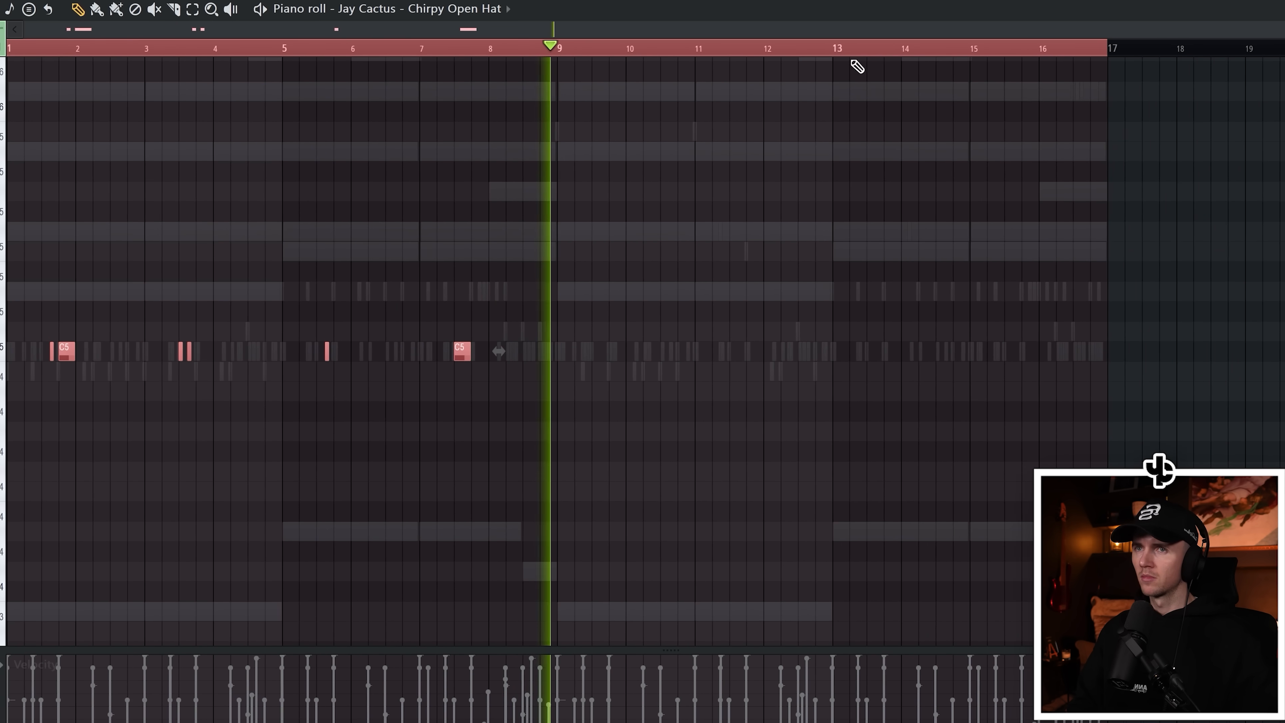
left_click_drag(882, 49, 625, 48)
key("ctrl+b")
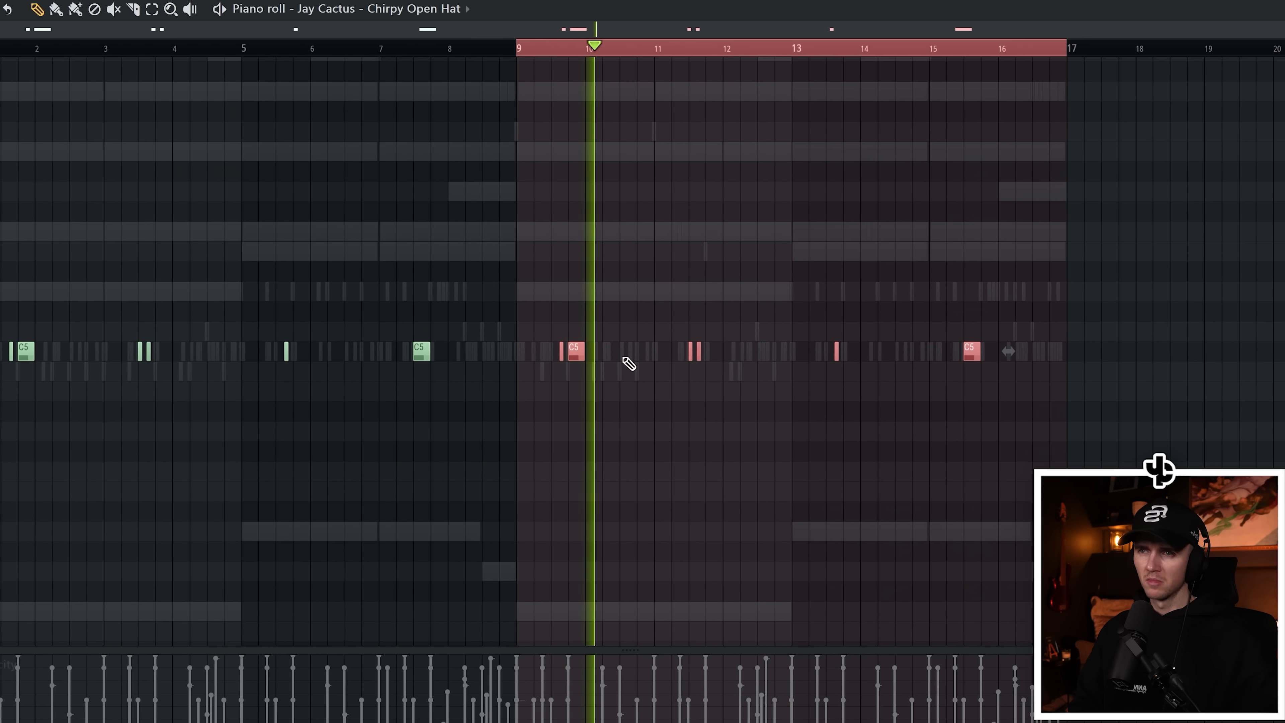
key("ctrl+a")
key("ctrl+d")
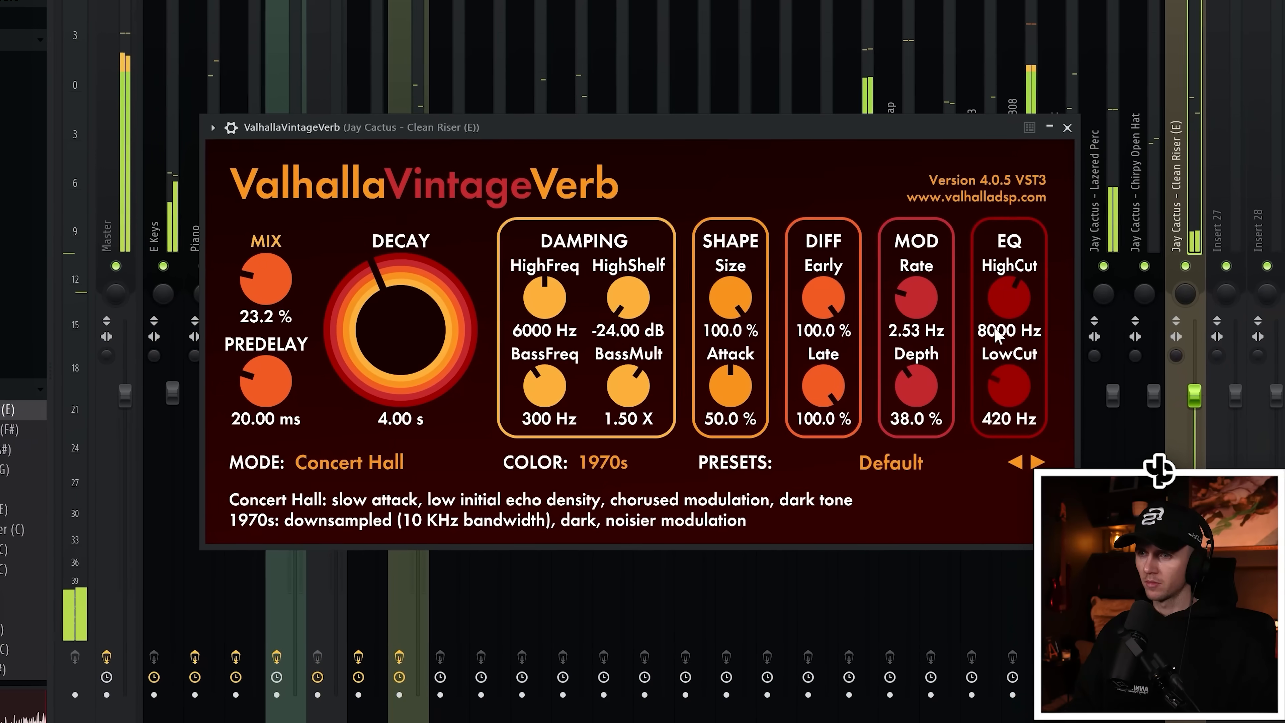
Set the Clean Riser's ValhallaVintageVerb low cut to 430 Hz and decay to 3.63 s, and lower its mix.
left_click_drag(999, 387, 998, 382)
left_click_drag(408, 328, 407, 339)
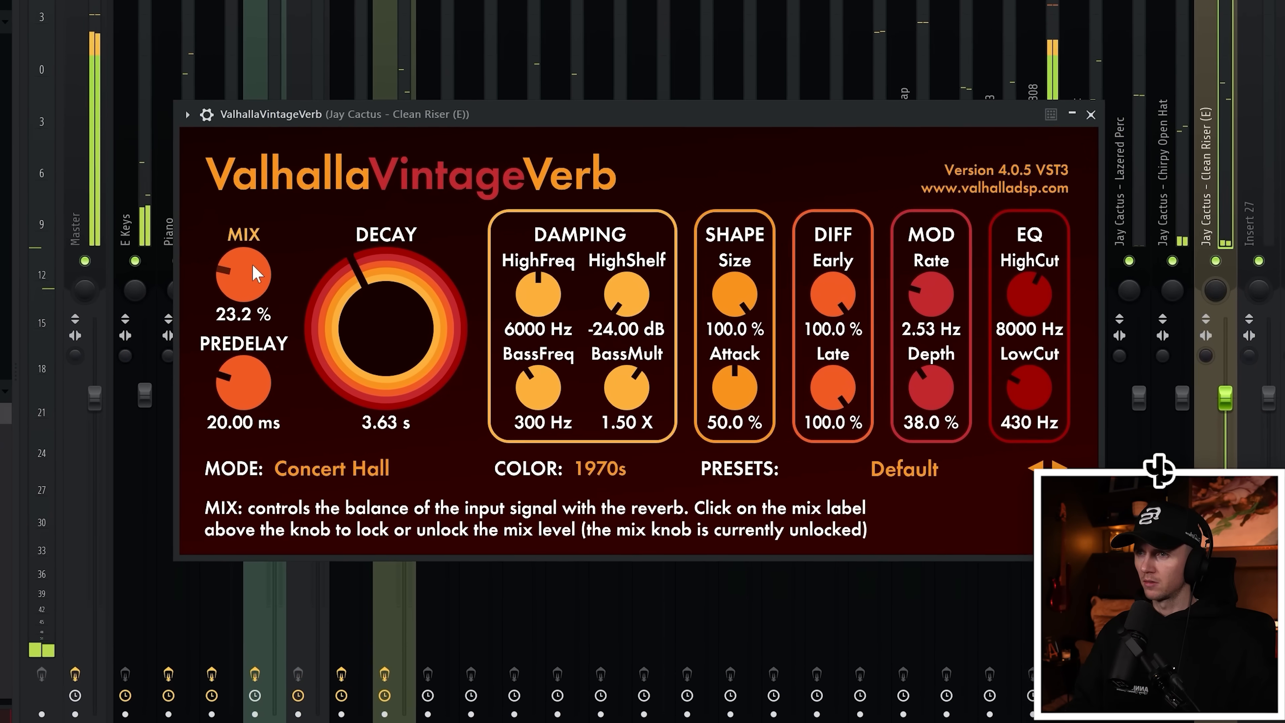
left_click_drag(276, 281, 277, 292)
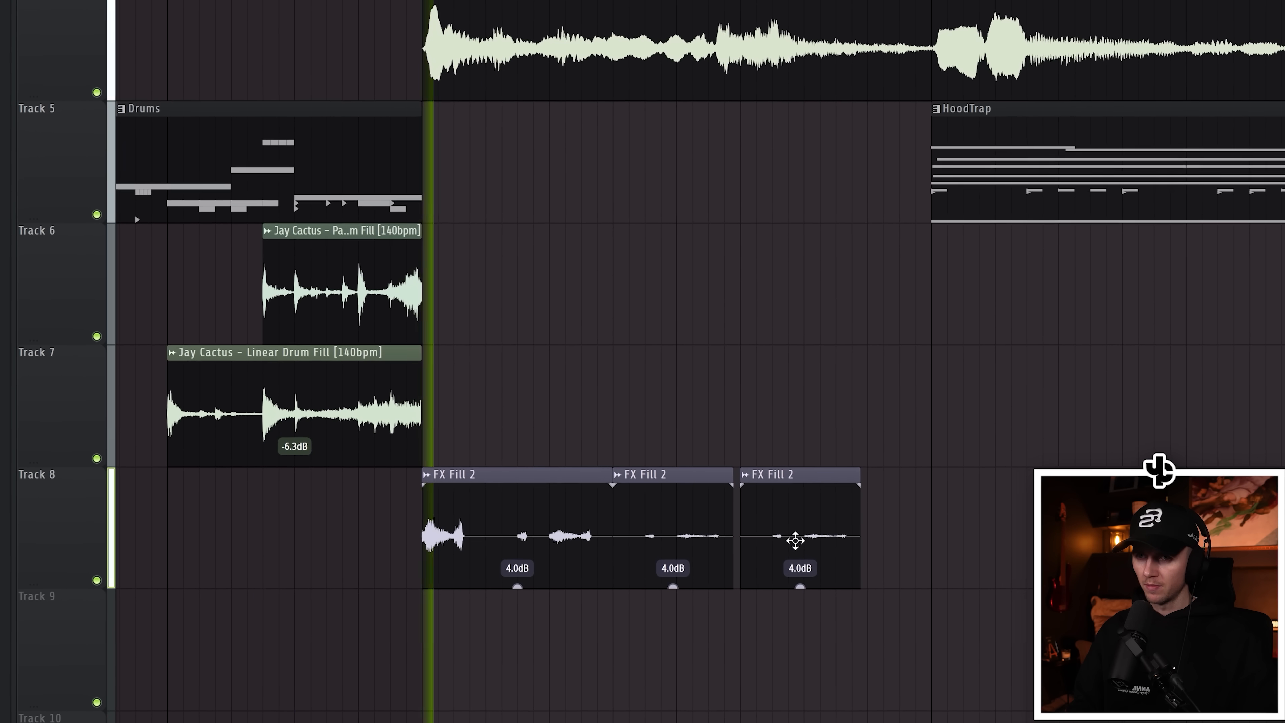
left_click_drag(798, 568, 798, 620)
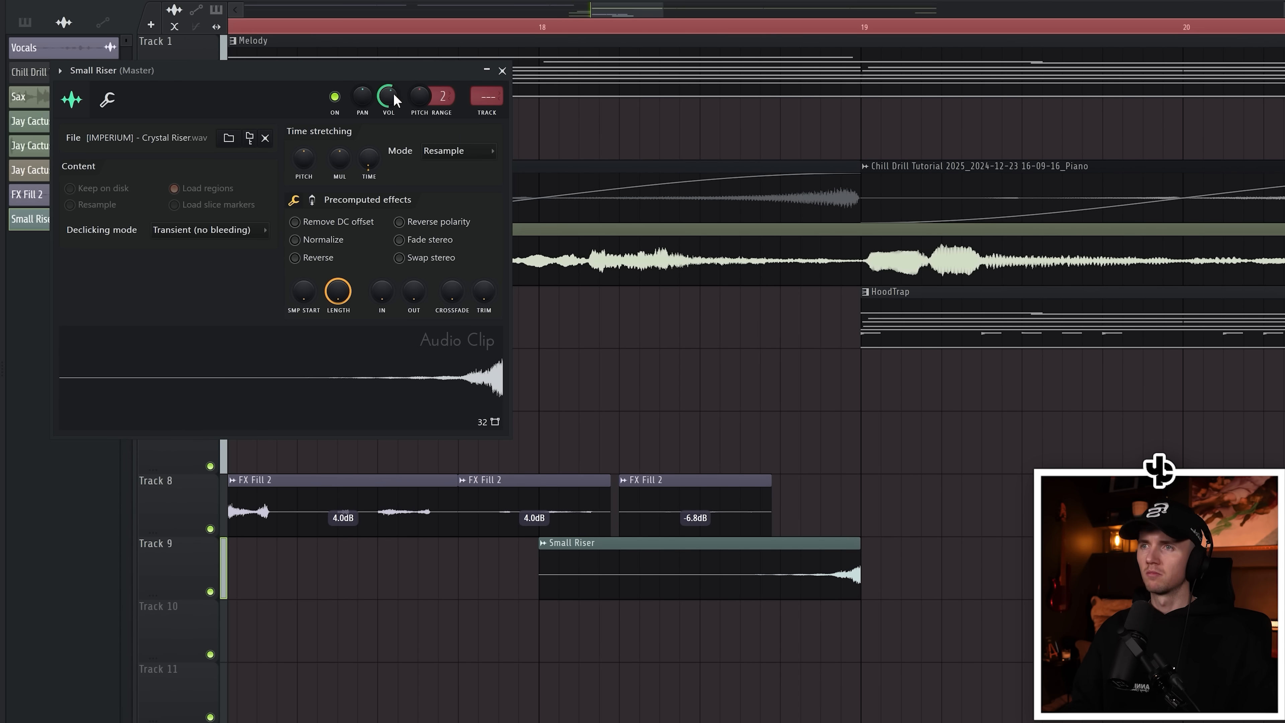
left_click(502, 71)
scroll(634, 547, "down", 4)
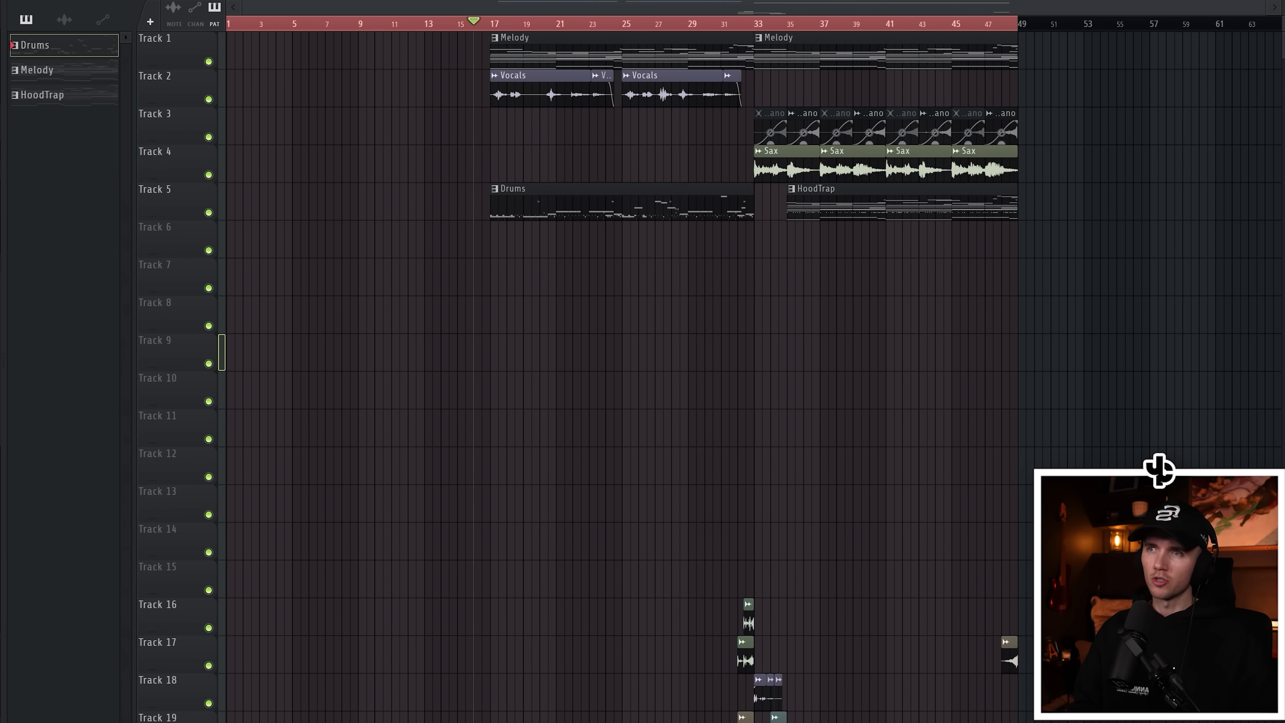
Split the patterns by channel and copy the Melody - Piano clip to bar 1 of Track 1.
left_click(405, 1)
left_click_drag(892, 87, 163, 96)
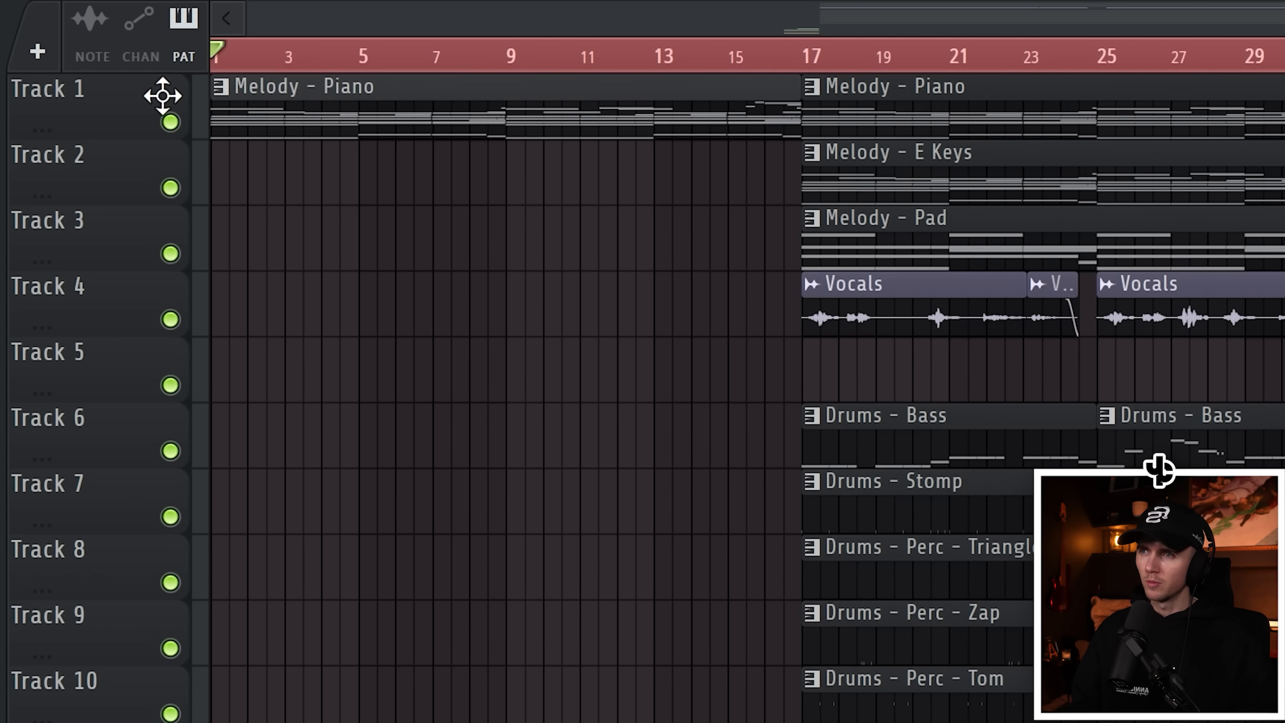
left_click(309, 70)
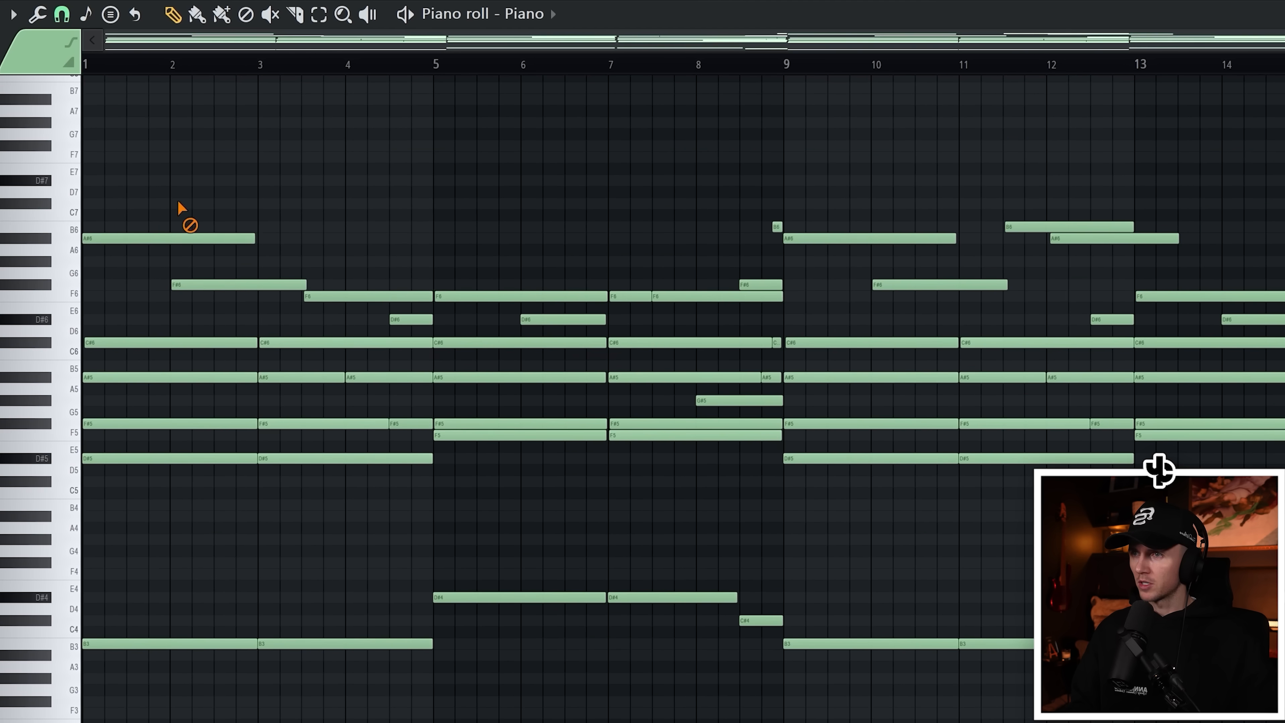
Delete the high A#6, F#6 and F6 melody notes in bars 1–4 of the intro piano while it plays.
key("space")
right_click(202, 238)
right_click(243, 284)
right_click(336, 296)
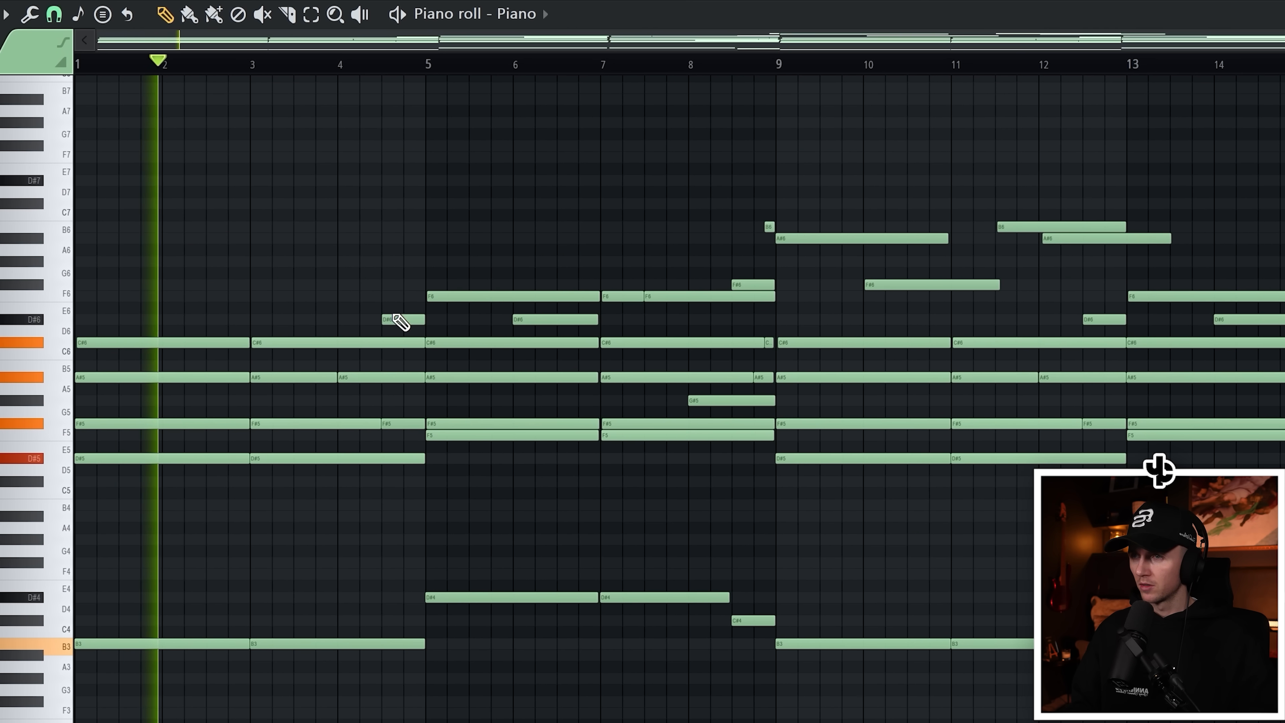
left_click(259, 68)
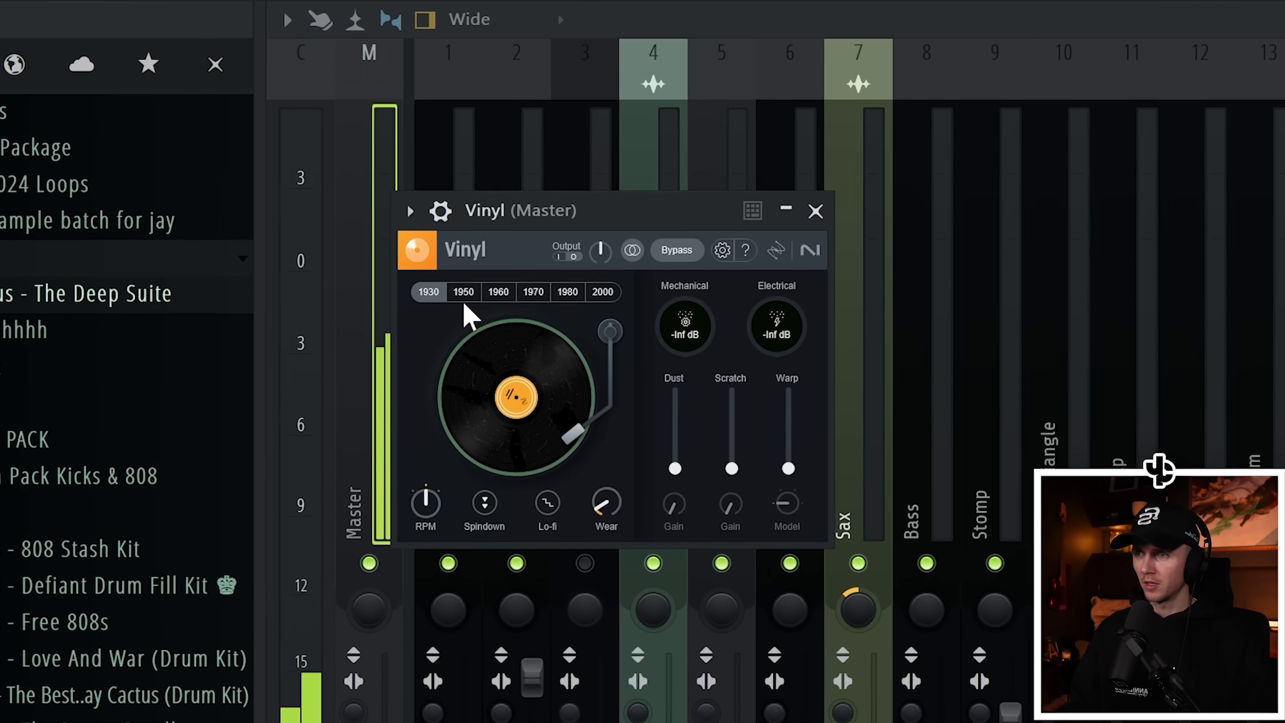
Try the 1950 era in the master's Vinyl effect and switch it back to 1930.
left_click(451, 291)
left_click(432, 299)
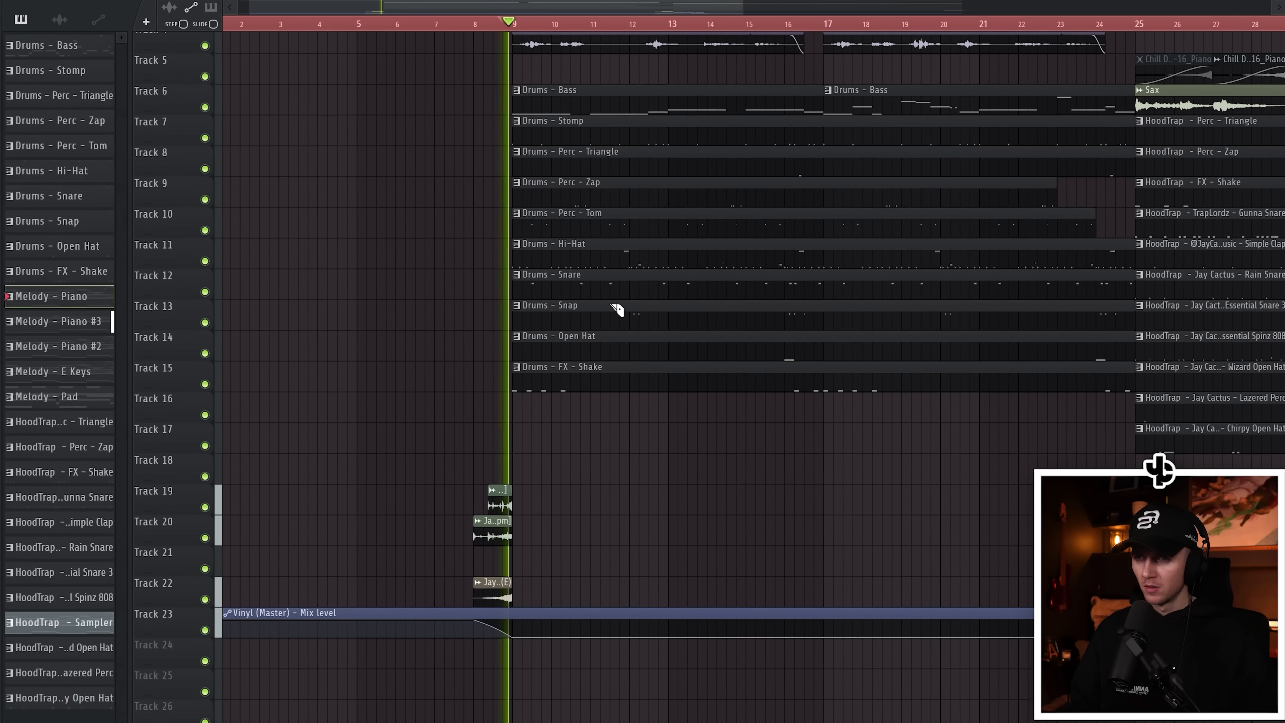
Slice the Drums - Snare clip at bar 17 in the playlist and remove the part before it.
right_click(828, 300)
scroll(628, 349, "down", 2)
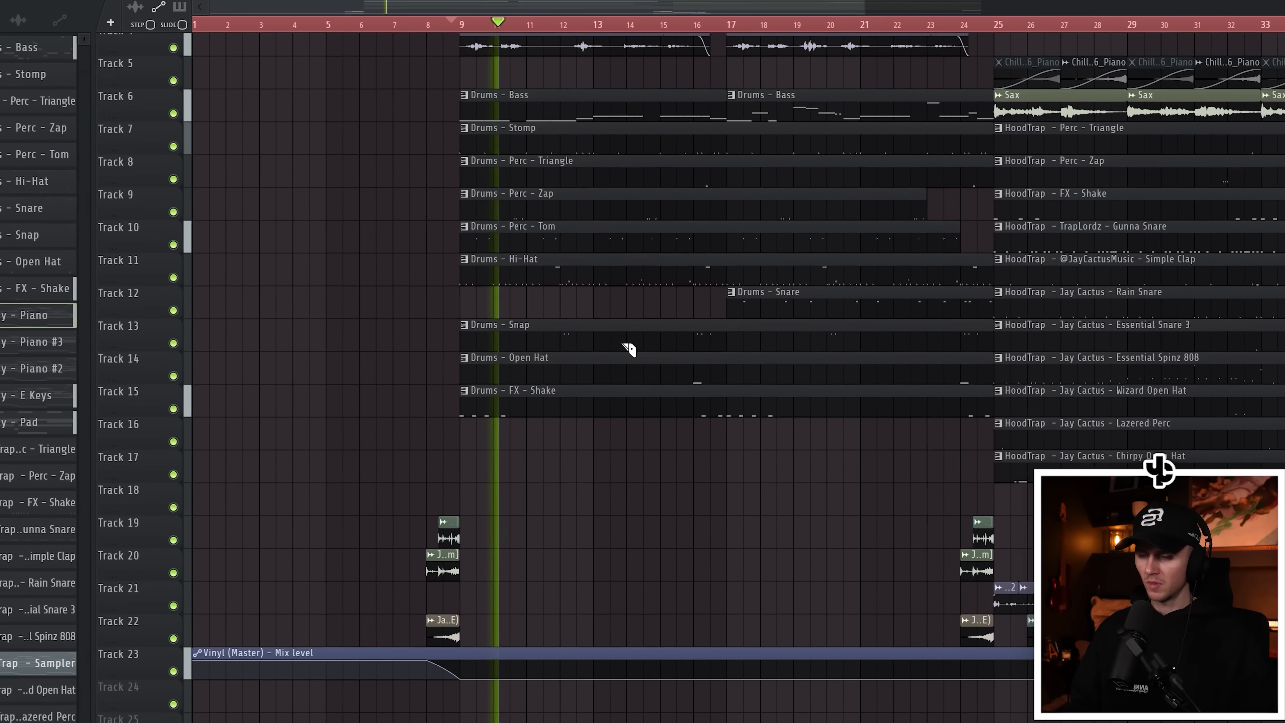
key("p")
scroll(435, 354, "up", 1)
scroll(435, 359, "up", 3)
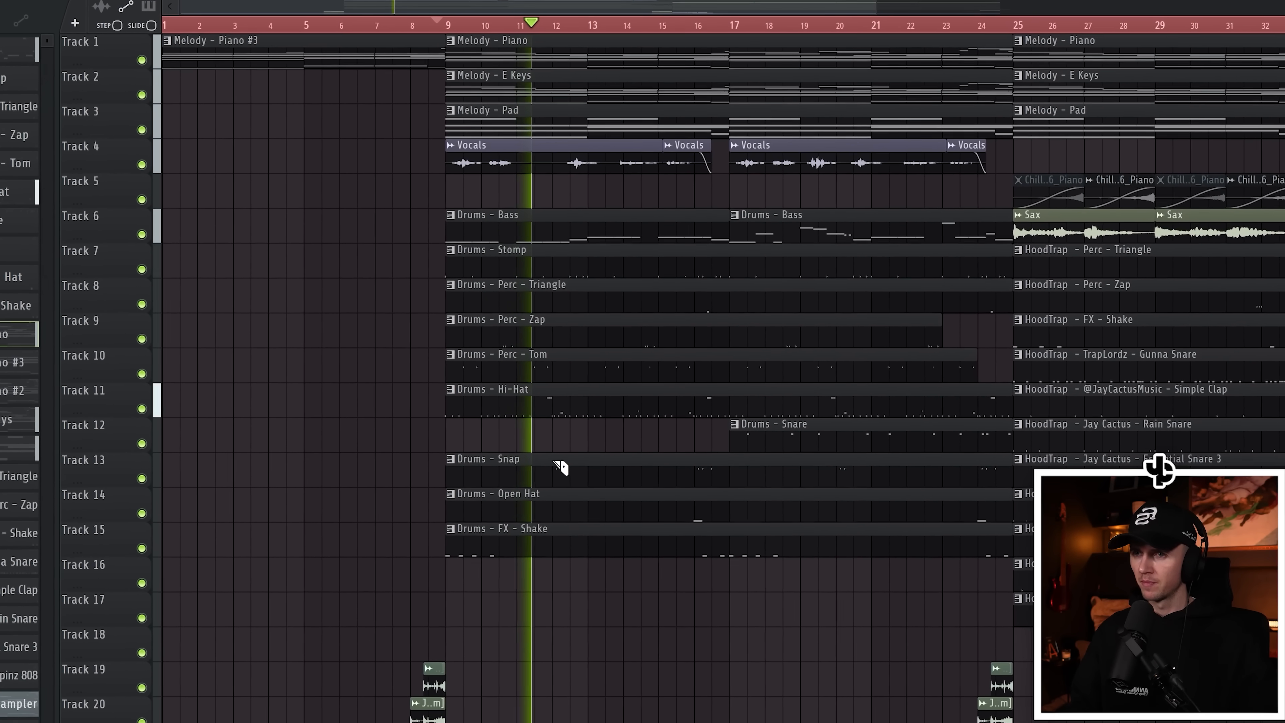
Make the Drums - Stomp clip starting at bar 17 unique and open it in the piano roll.
left_click_drag(595, 355, 741, 372)
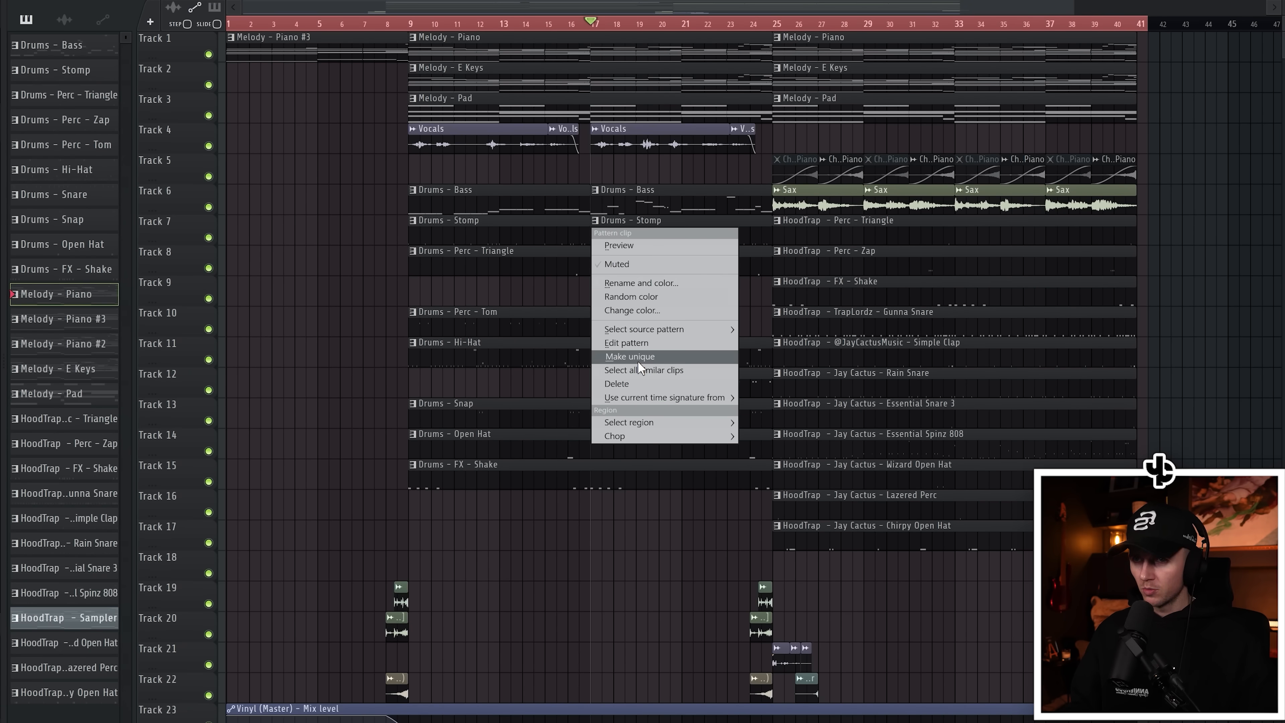
left_click(637, 360)
double_click(641, 234)
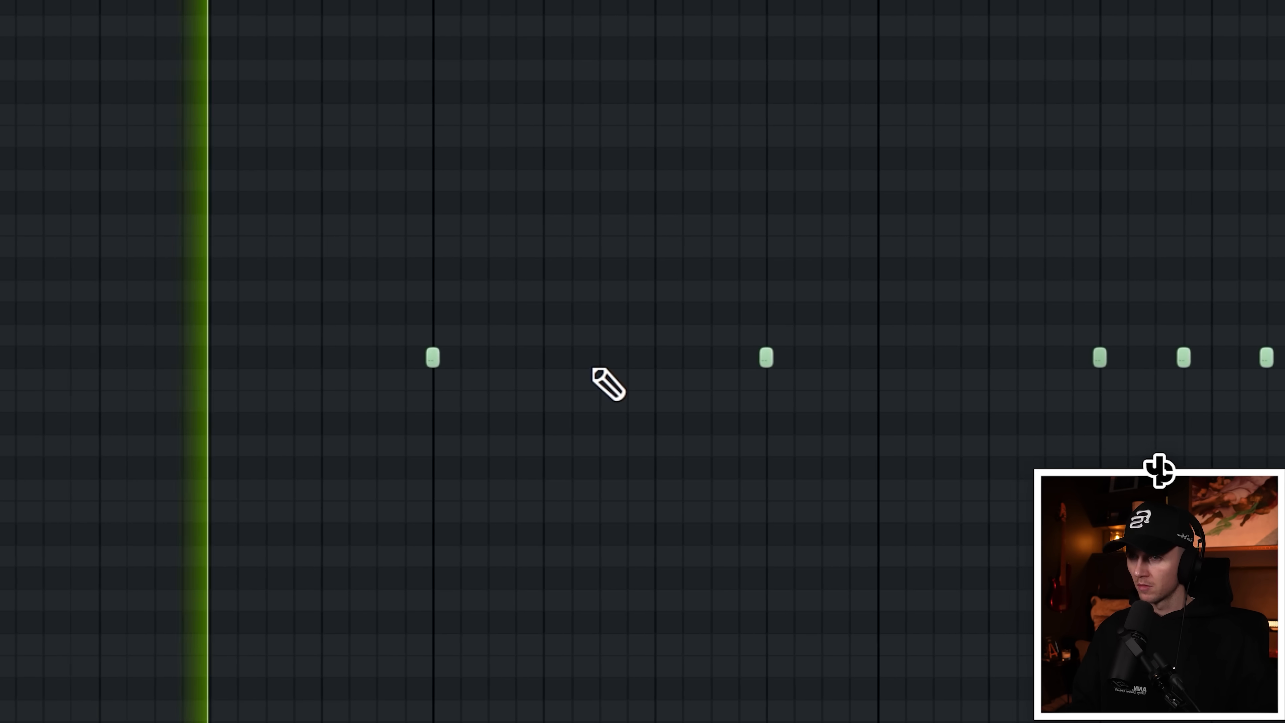
Add a C5 stomp hit in bar 3, midway between the two existing hits.
left_click(585, 360)
right_click(560, 293)
scroll(506, 294, "down", 4)
scroll(597, 508, "up", 3)
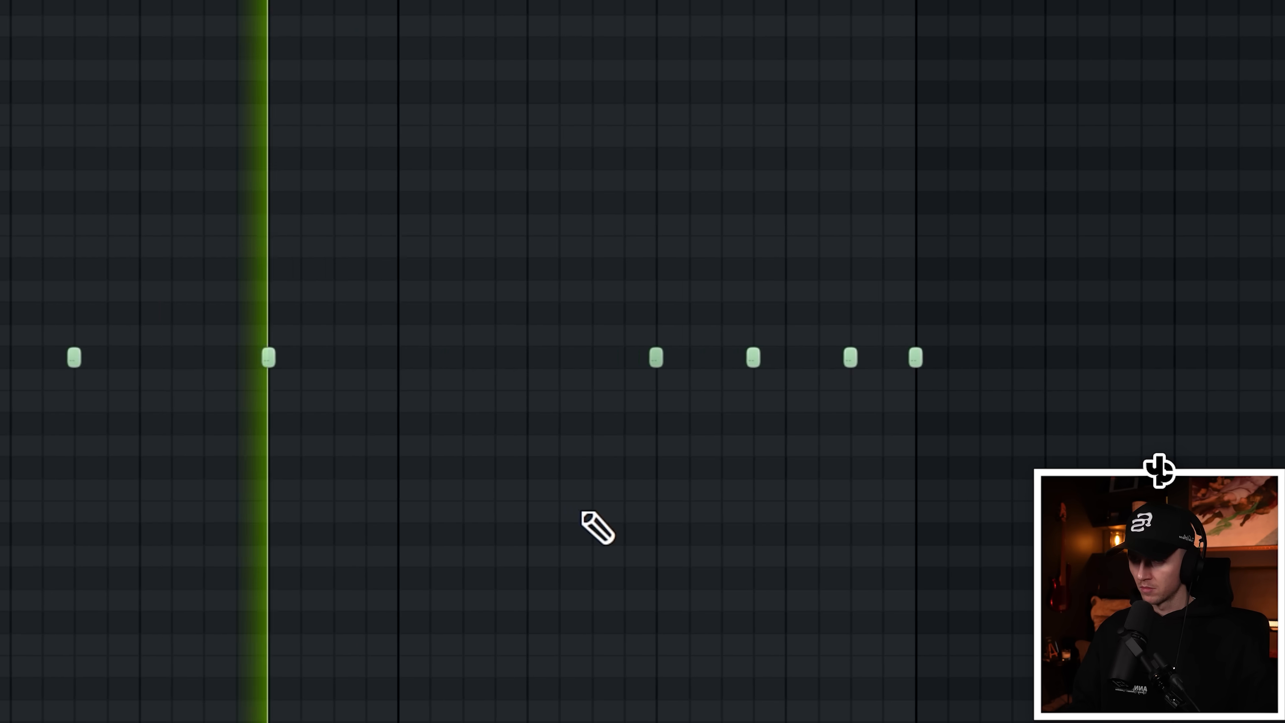
scroll(540, 536, "down", 3)
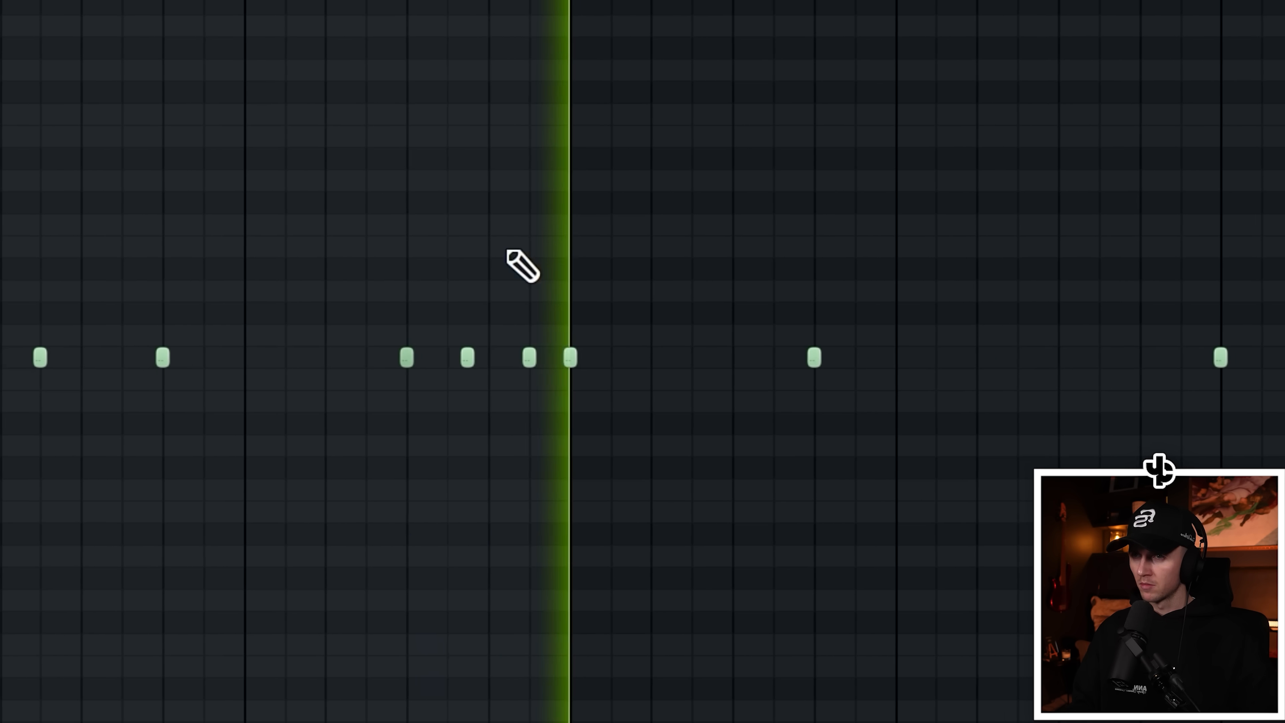
Replace the last two C5 stomp hits of bar 4 with a single hit on the fourth beat.
scroll(310, 355, "up", 3)
right_click(290, 356)
left_click(222, 359)
right_click(267, 362)
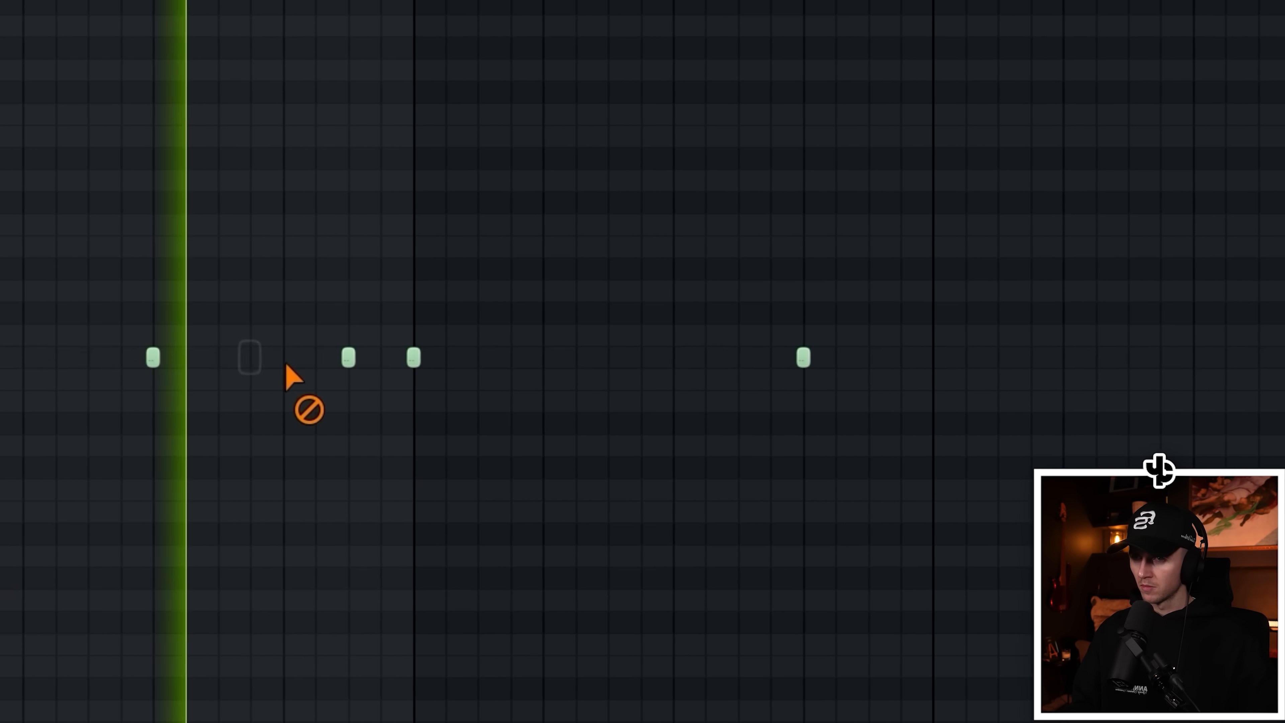
left_click(287, 365)
right_click(306, 360)
Add a C5 stomp hit midway between the two in bar 7, rework bar 8 into three hits an eighth note apart, and stop playback.
scroll(393, 479, "down", 3)
scroll(430, 507, "up", 3)
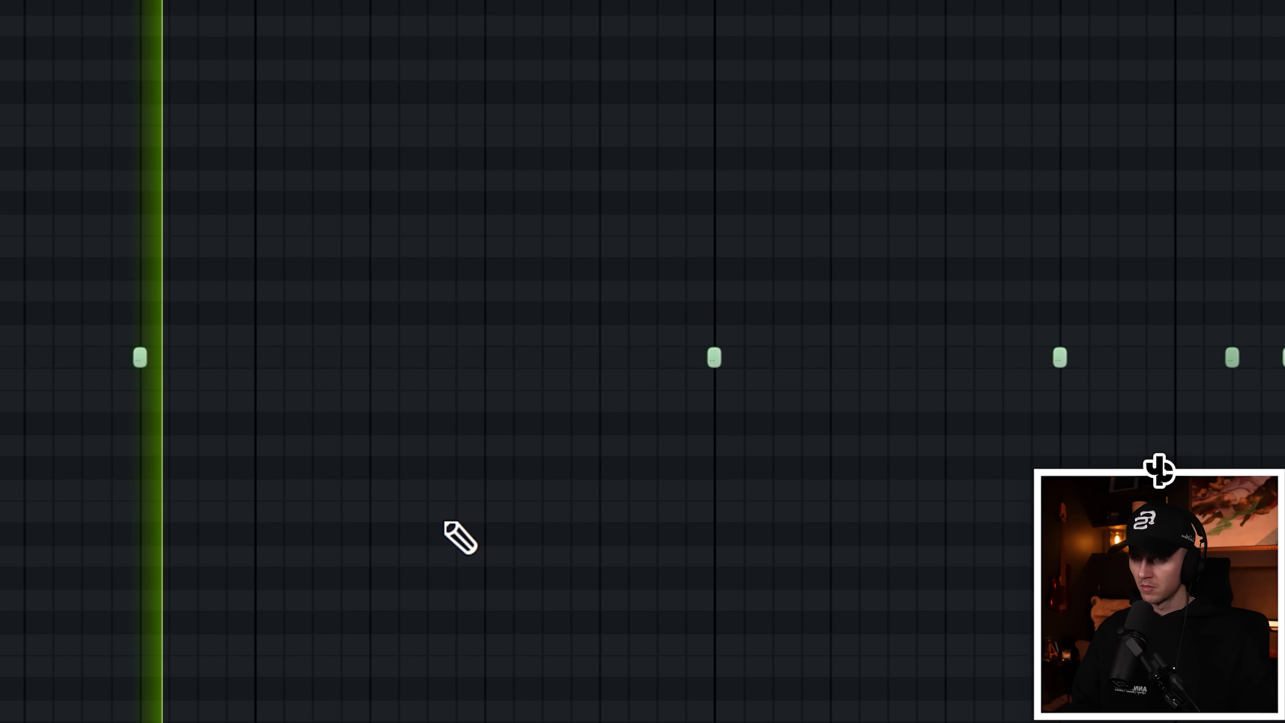
left_click(703, 358)
scroll(794, 583, "down", 2)
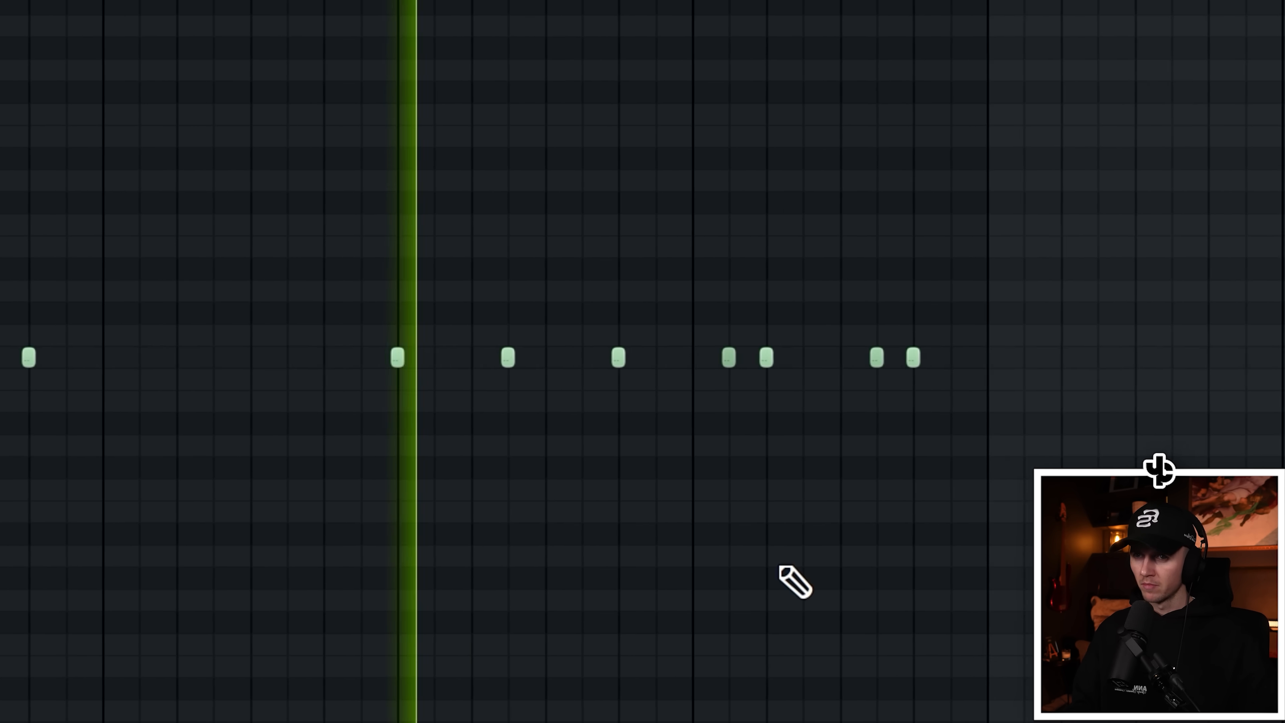
scroll(634, 589, "up", 2)
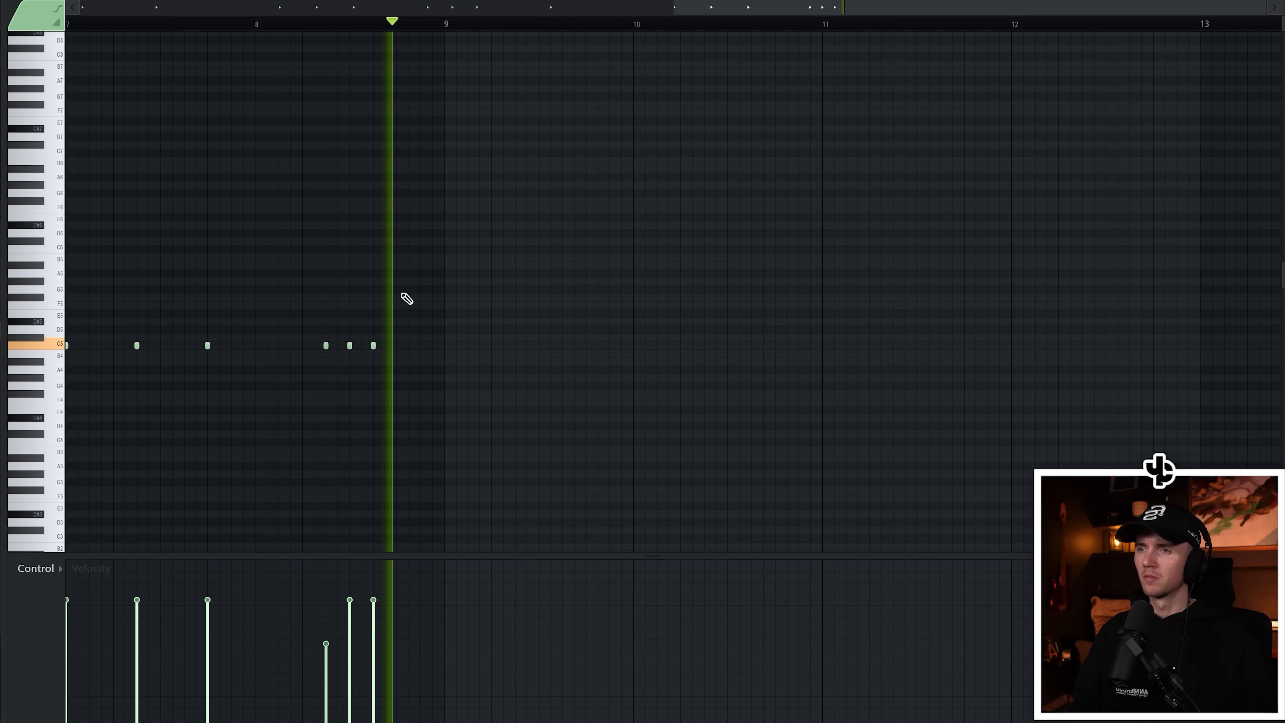
key("space")
scroll(402, 294, "down", 3)
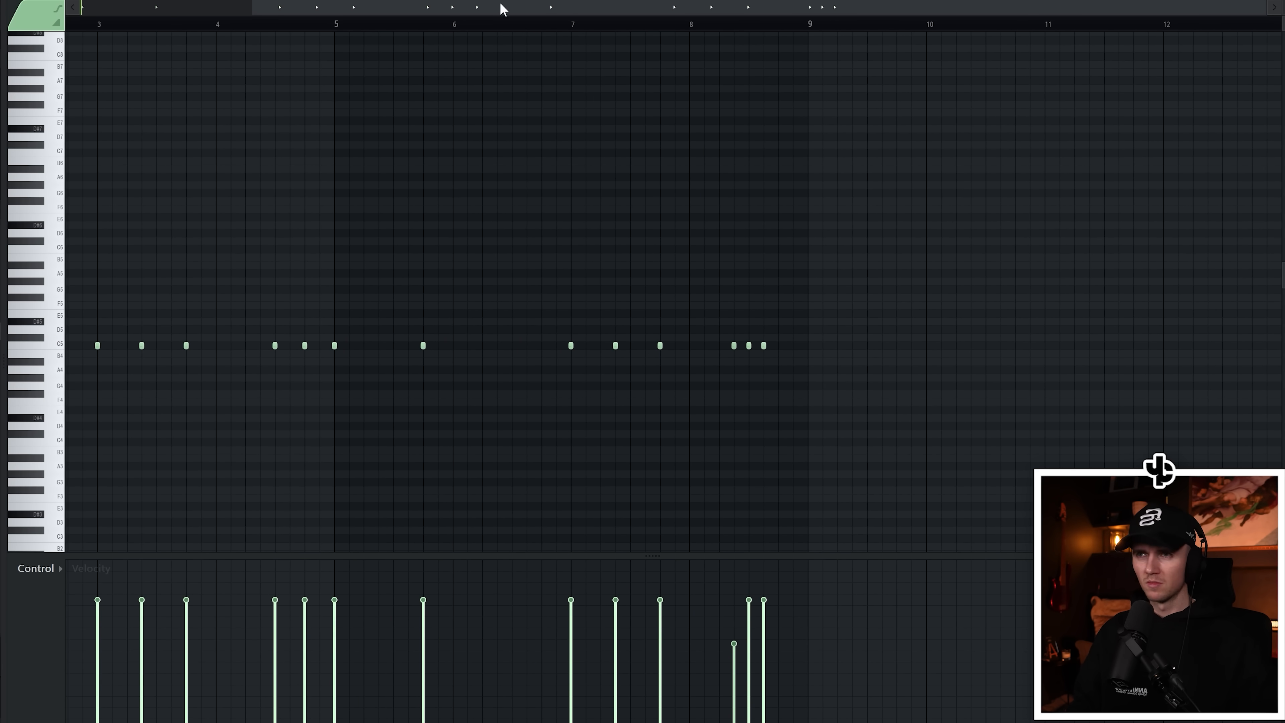